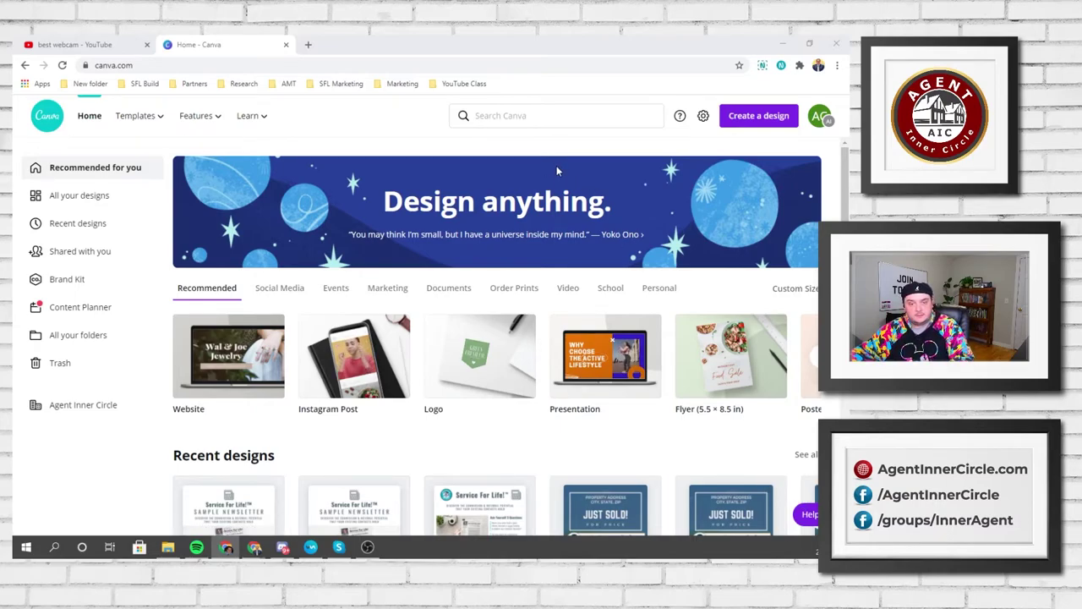
Search YouTube for the real estate creator's name and open her channel page.
click(407, 123)
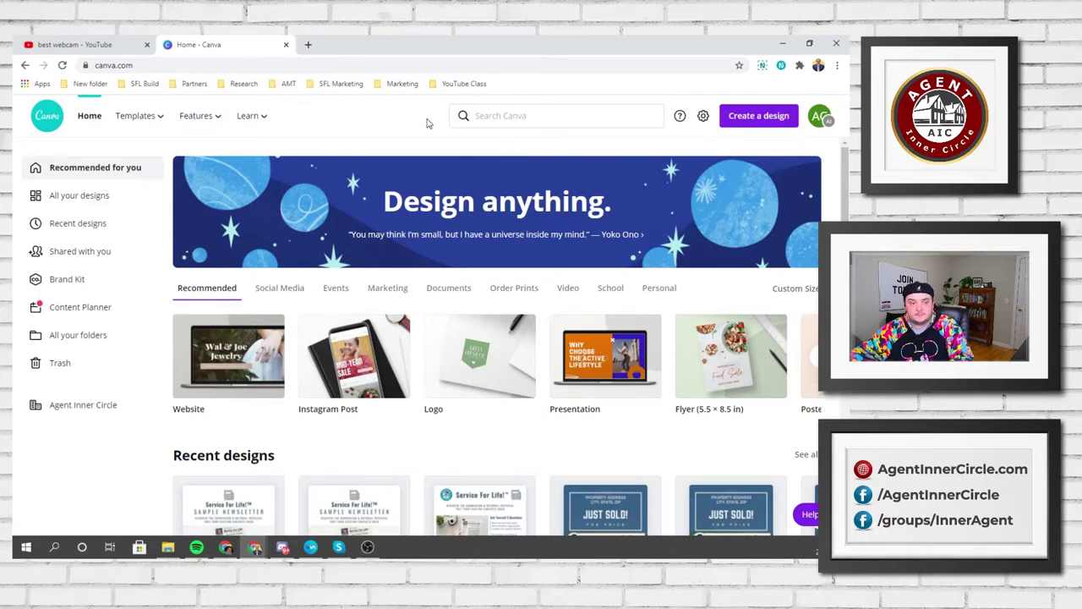
click(75, 44)
click(279, 114)
triple_click(279, 114)
text(karin carr)
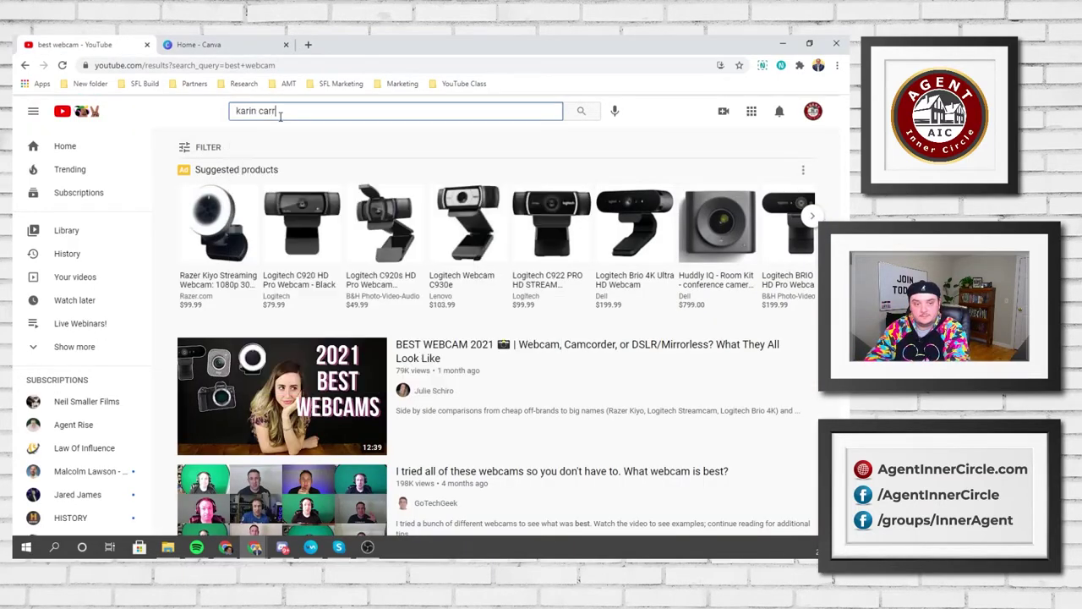
key(Return)
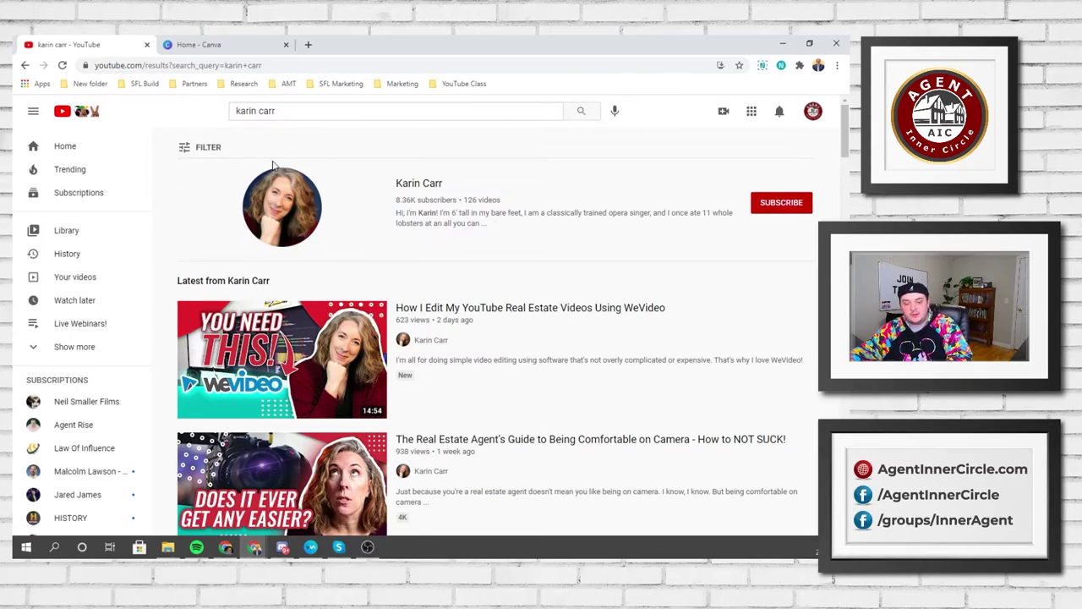
click(412, 183)
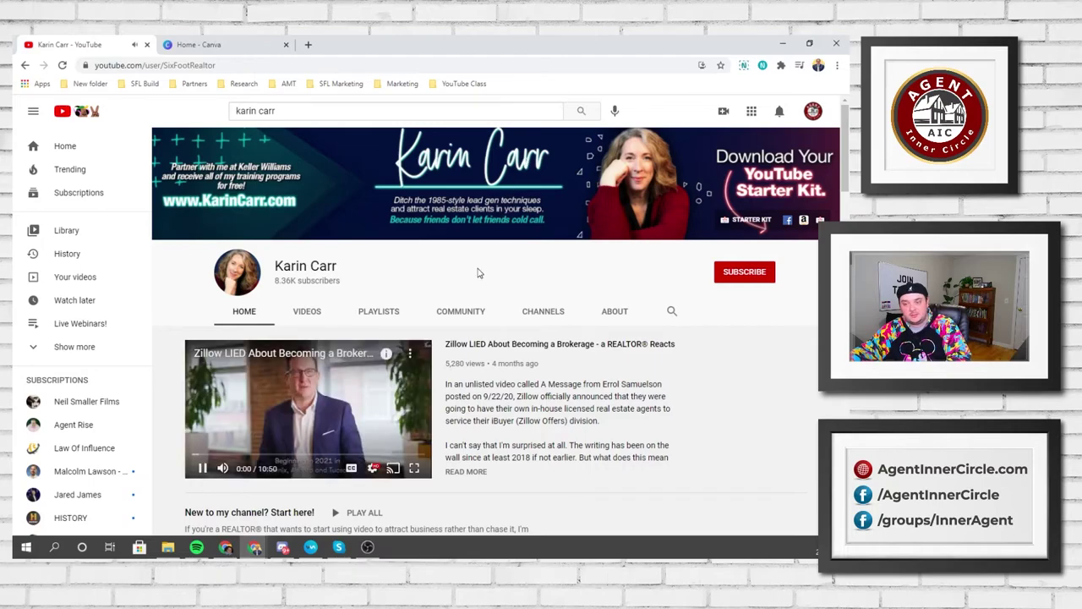
Pause the featured video, browse the channel's thumbnail tutorial playlists, then return to Canva.
key(k)
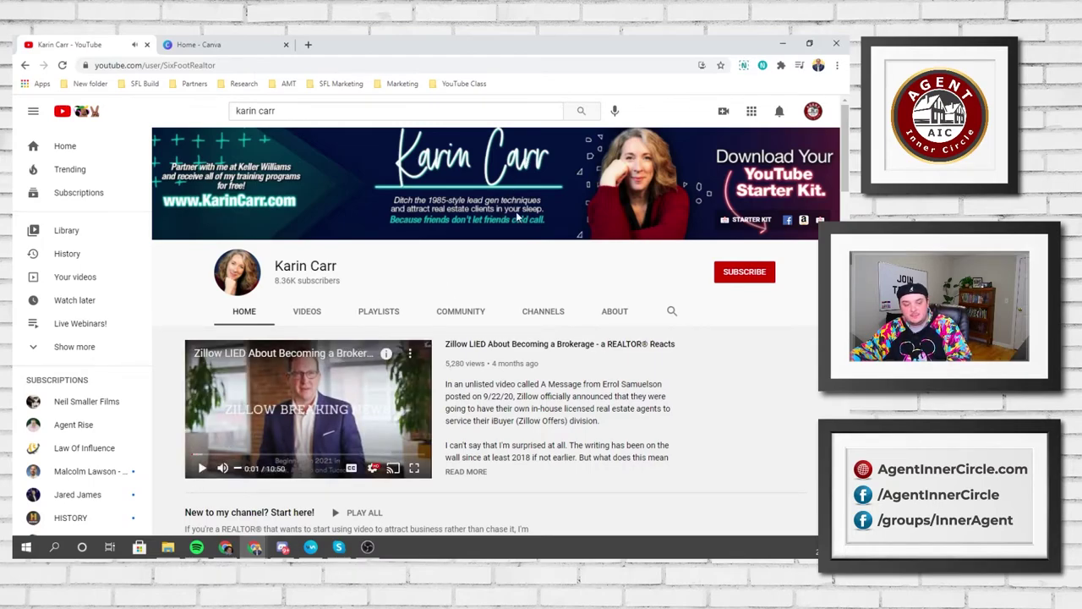
scroll(517, 217, down, 5)
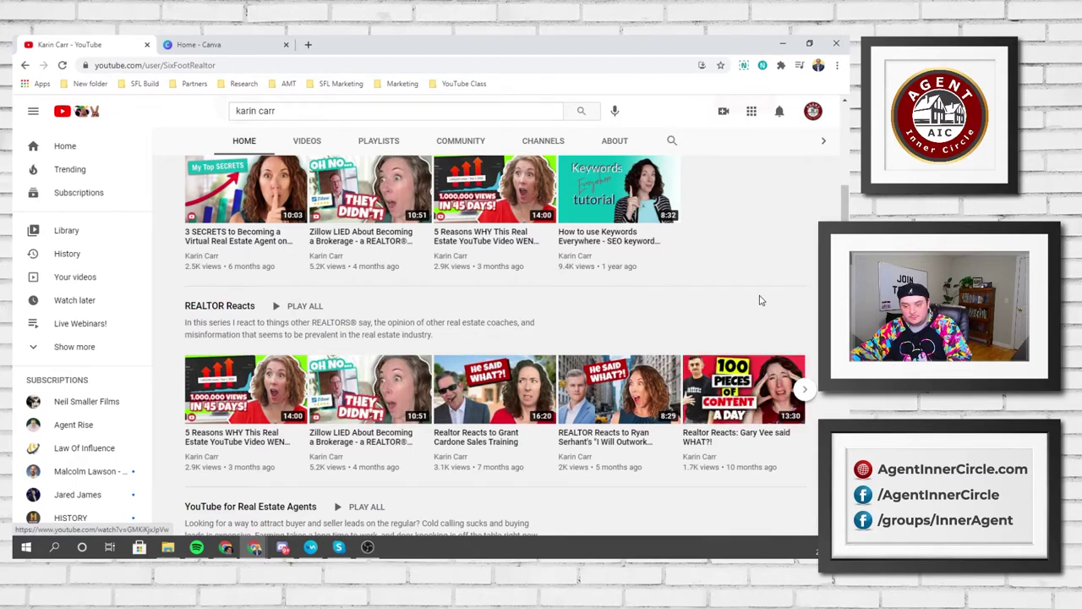
scroll(759, 300, down, 3)
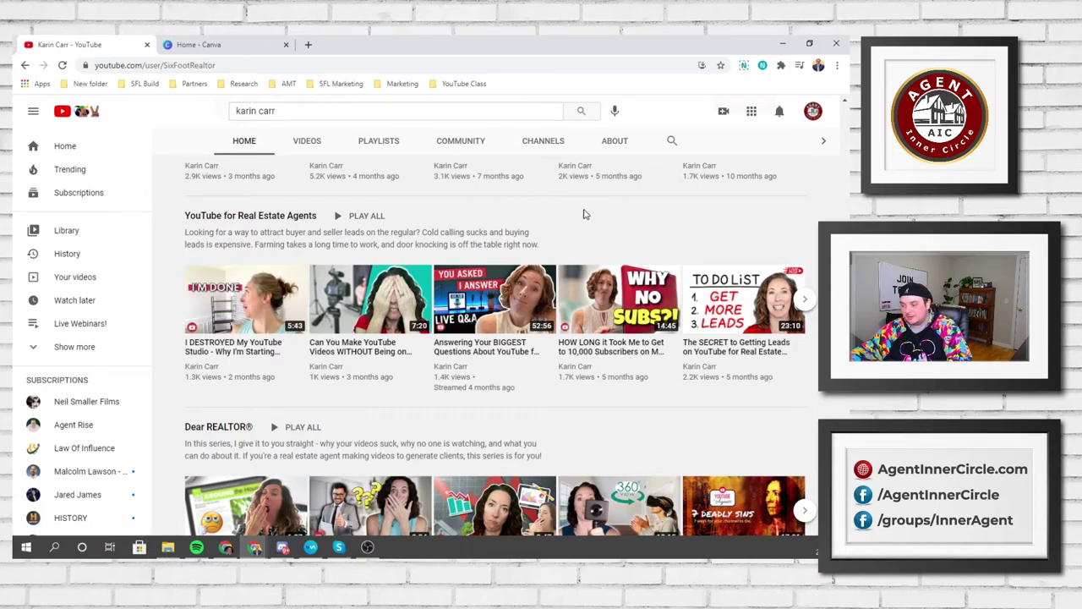
scroll(583, 214, down, 2)
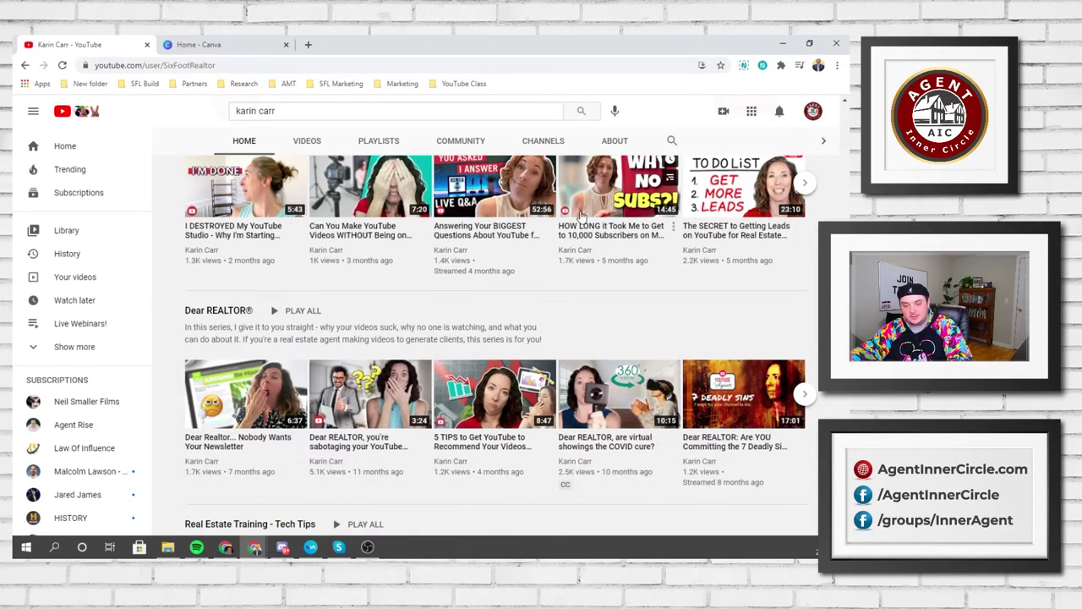
scroll(581, 217, down, 4)
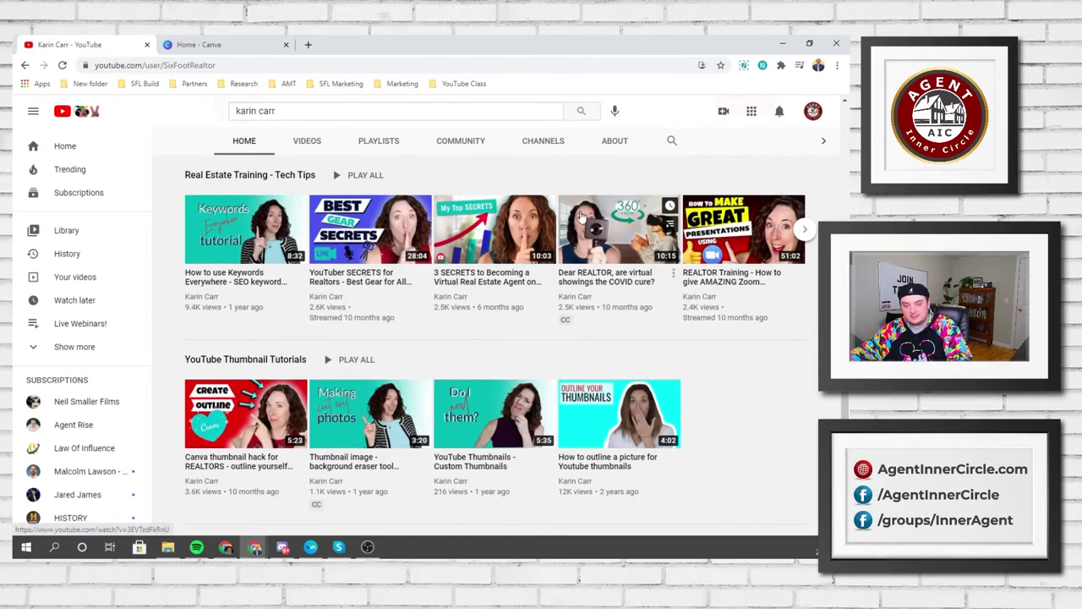
scroll(581, 216, up, 5)
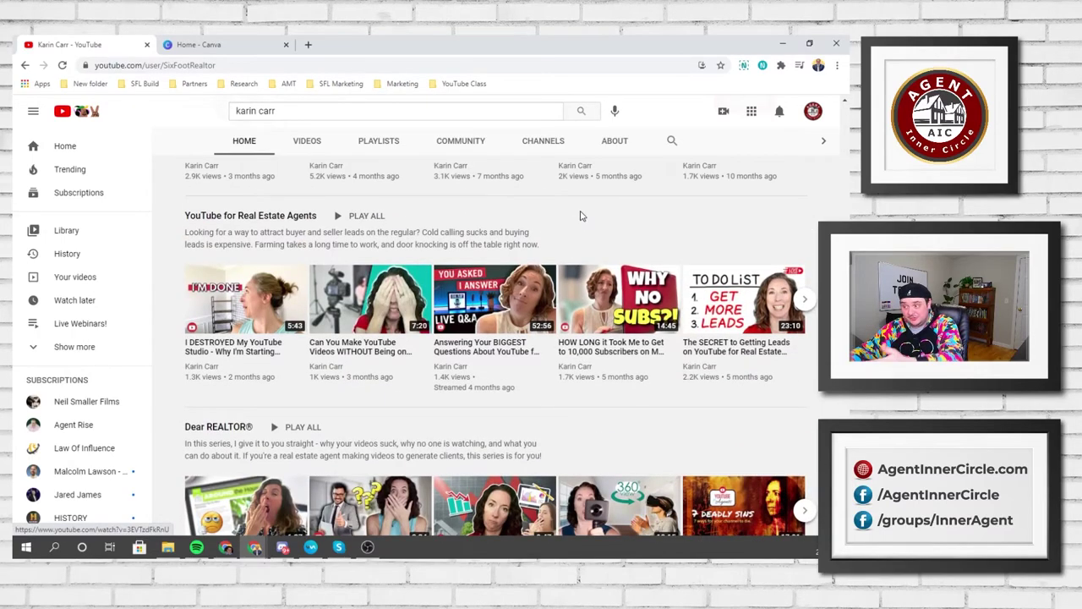
scroll(579, 215, up, 8)
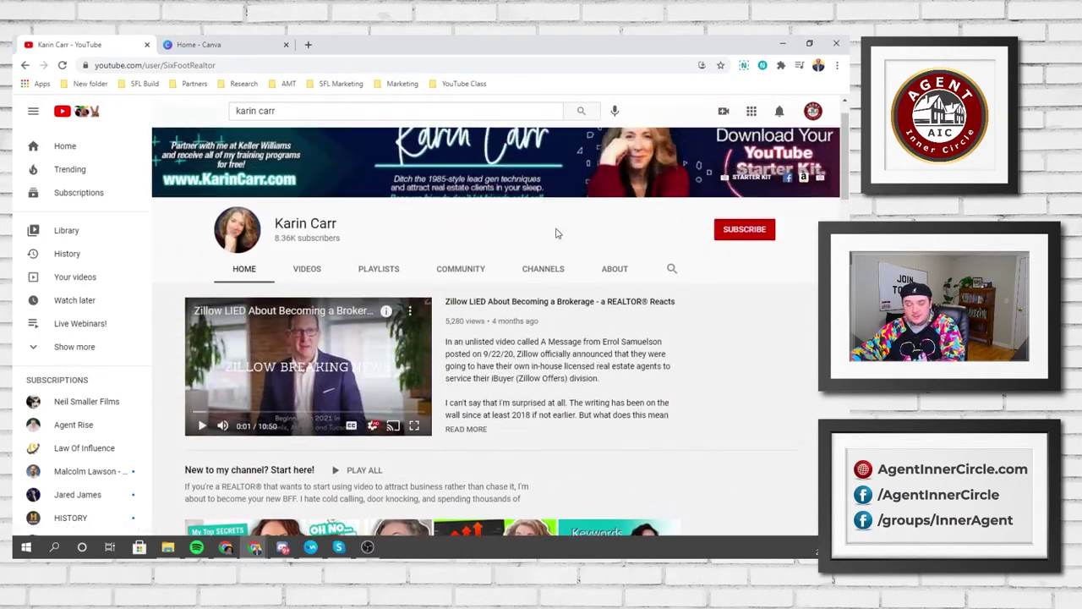
scroll(556, 232, up, 1)
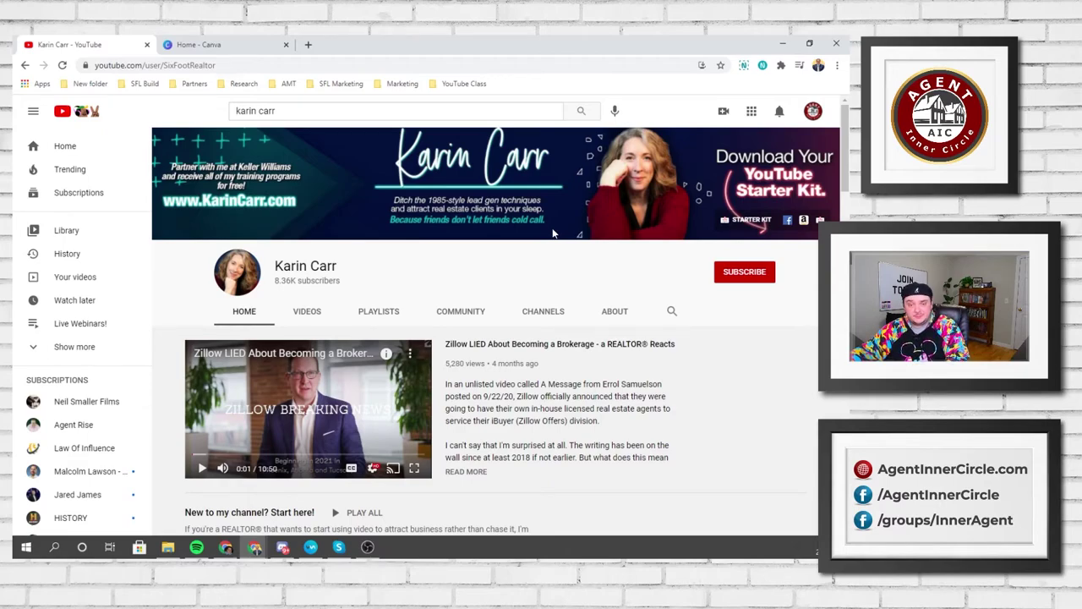
click(251, 43)
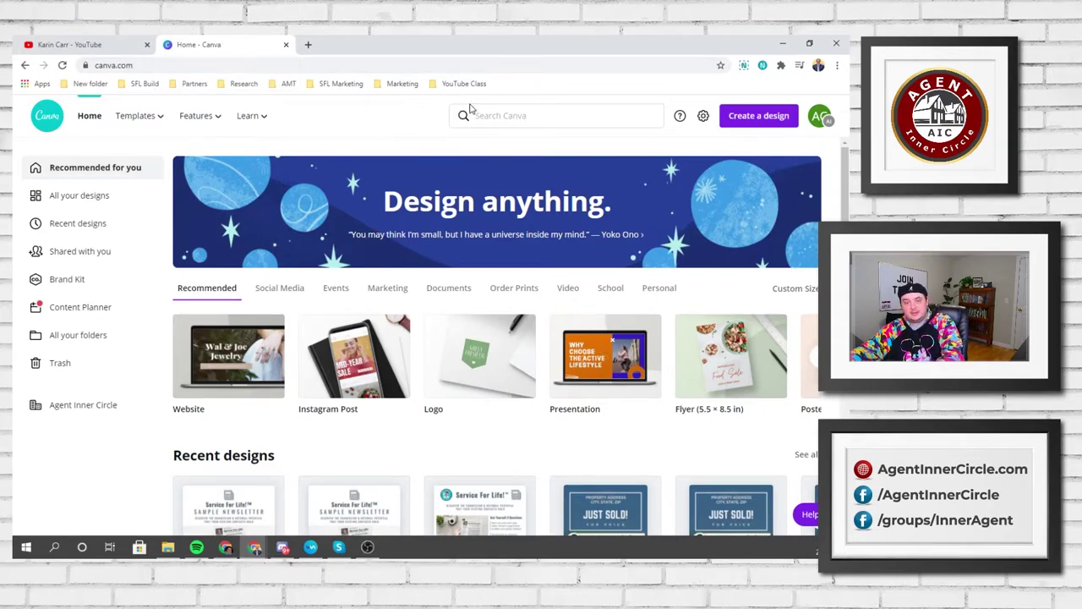
Search Canva templates for 'real estate youtube thumbnail'.
click(506, 116)
click(380, 136)
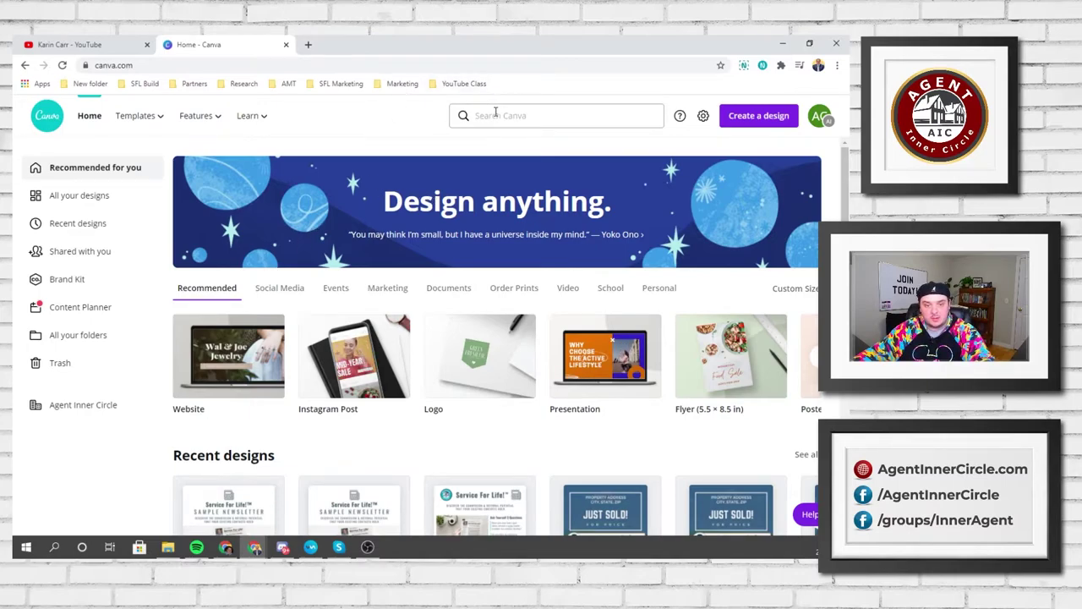
click(532, 115)
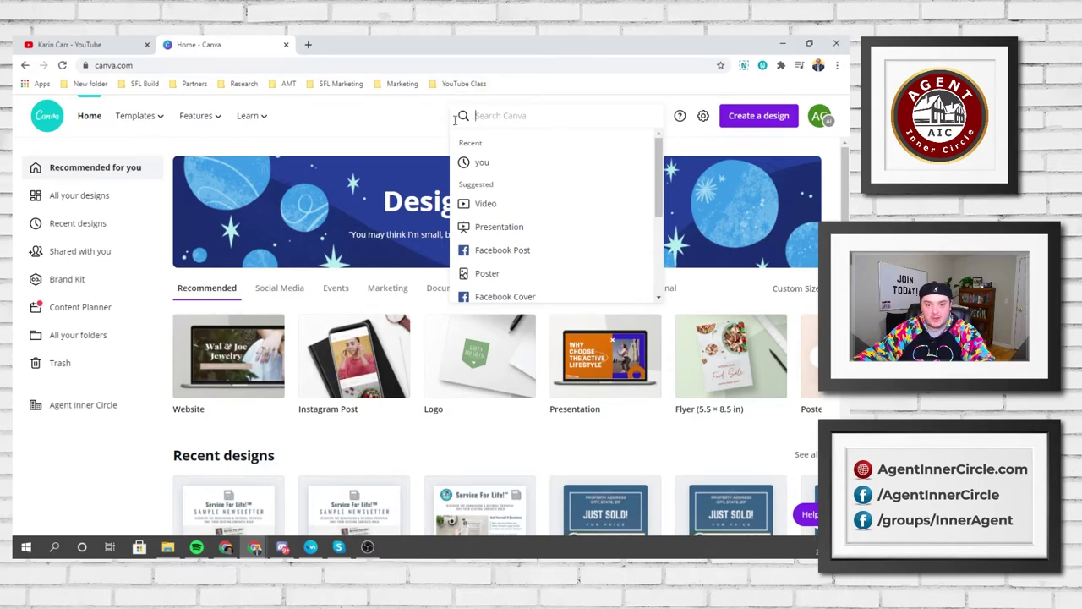
text(youtub)
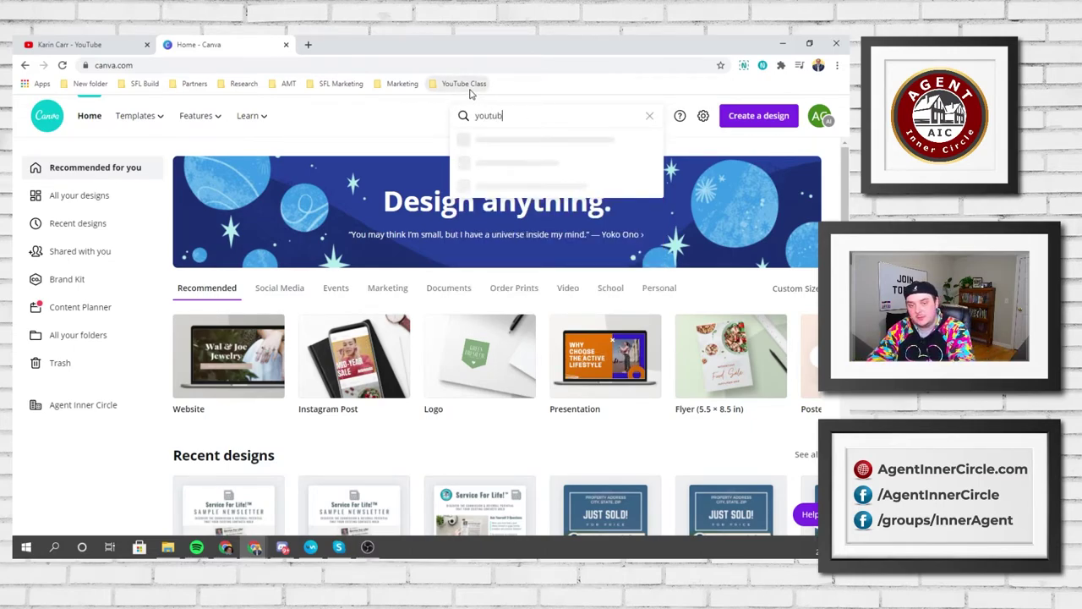
text(e thumbnail)
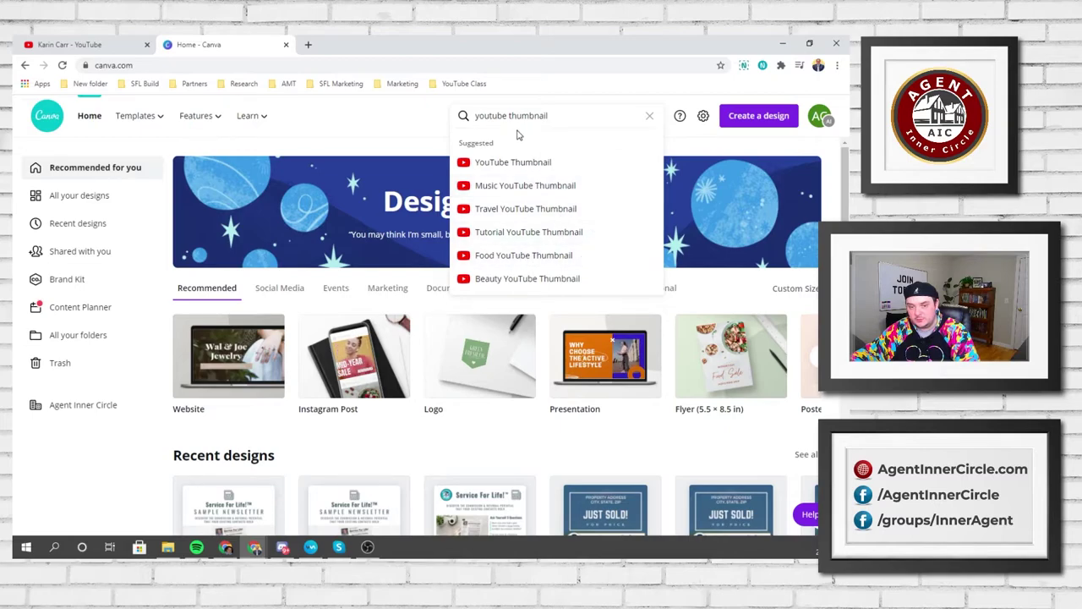
click(475, 115)
text(real estate)
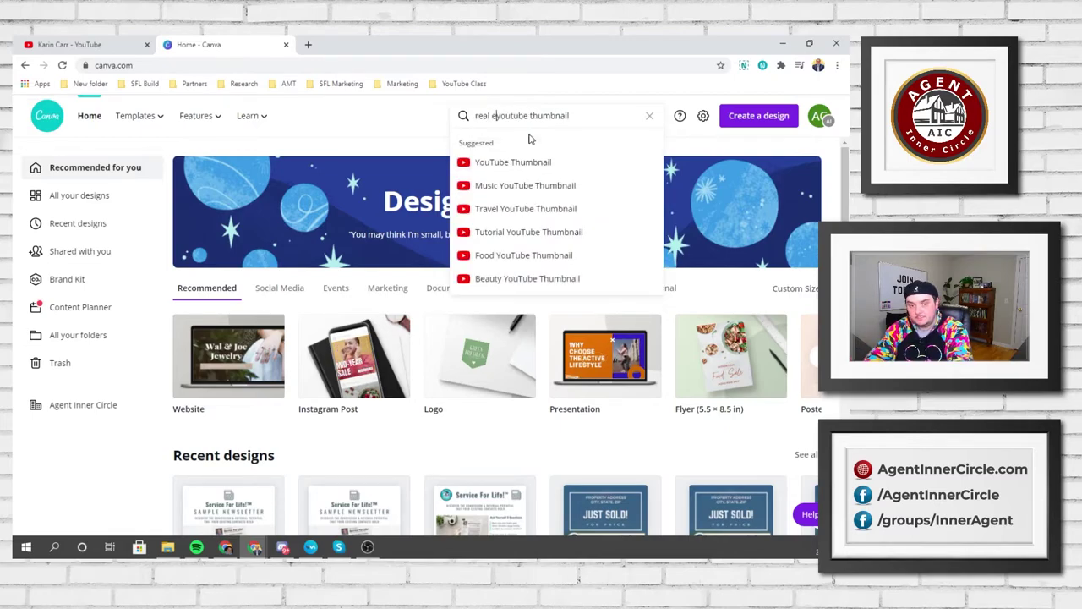
key(Return)
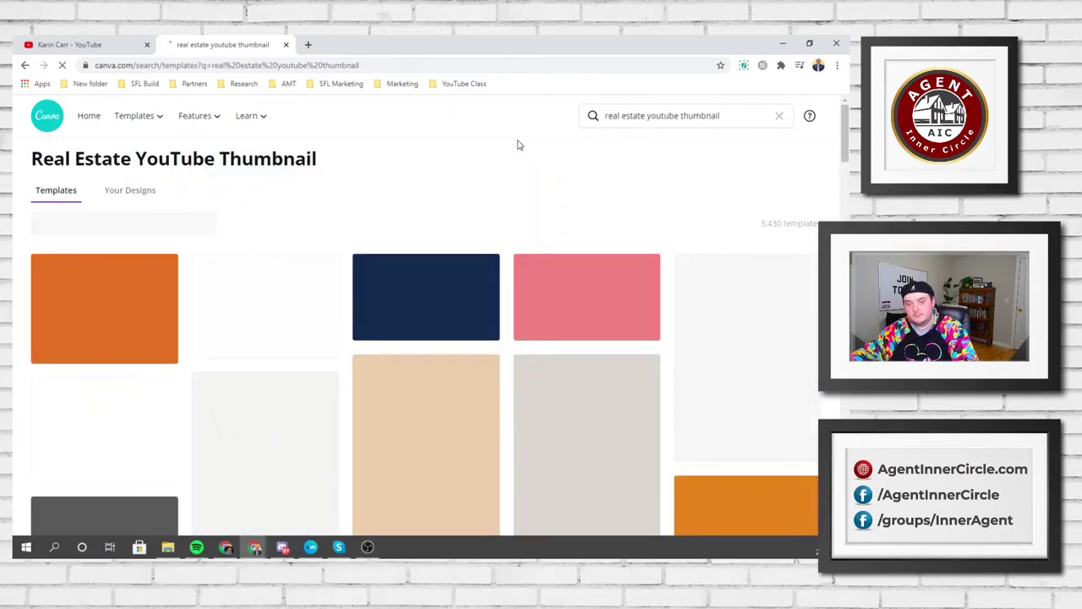
Switch the results to the general 'YouTube Thumbnail' suggestion.
scroll(515, 142, down, 3)
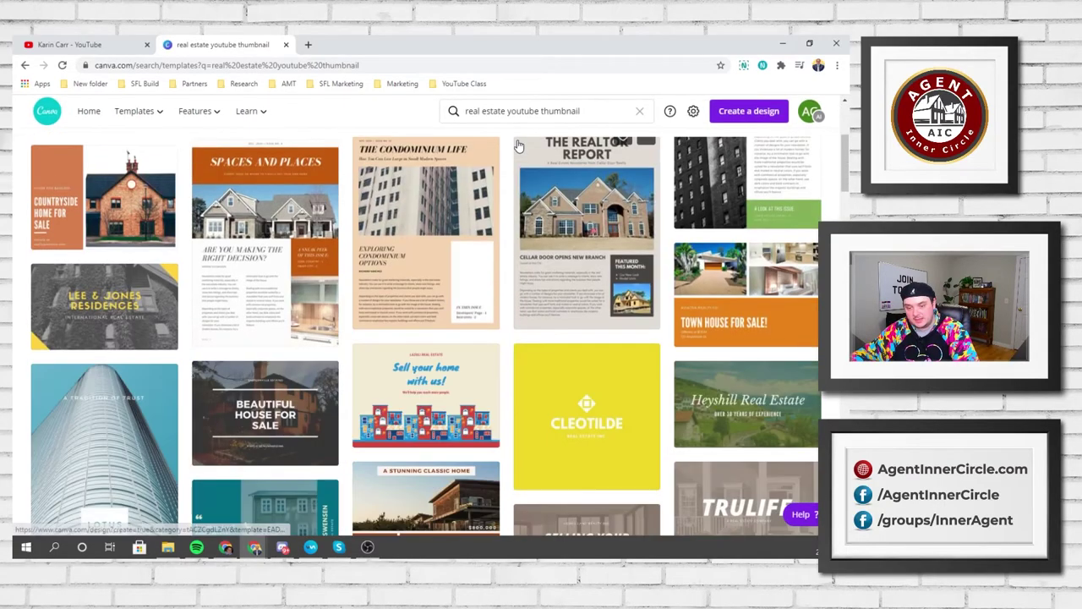
scroll(514, 142, up, 3)
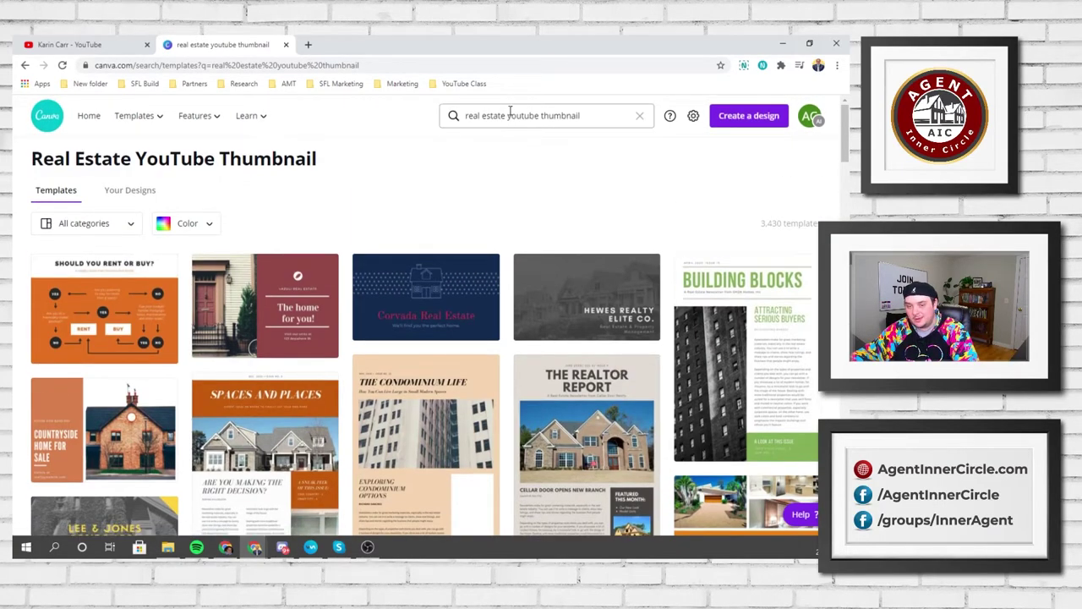
drag(509, 115, 449, 127)
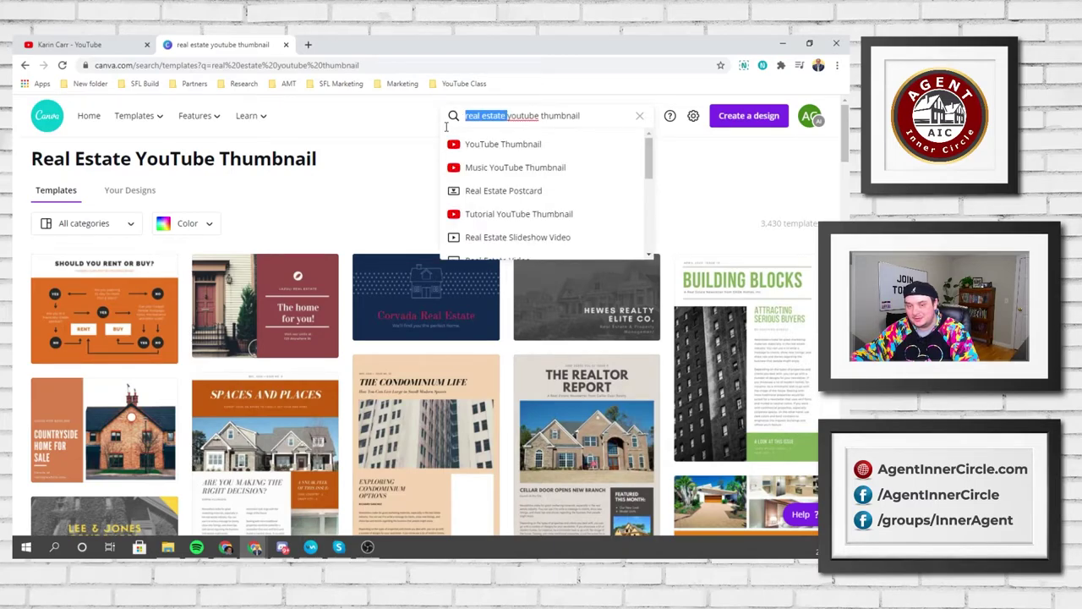
click(472, 144)
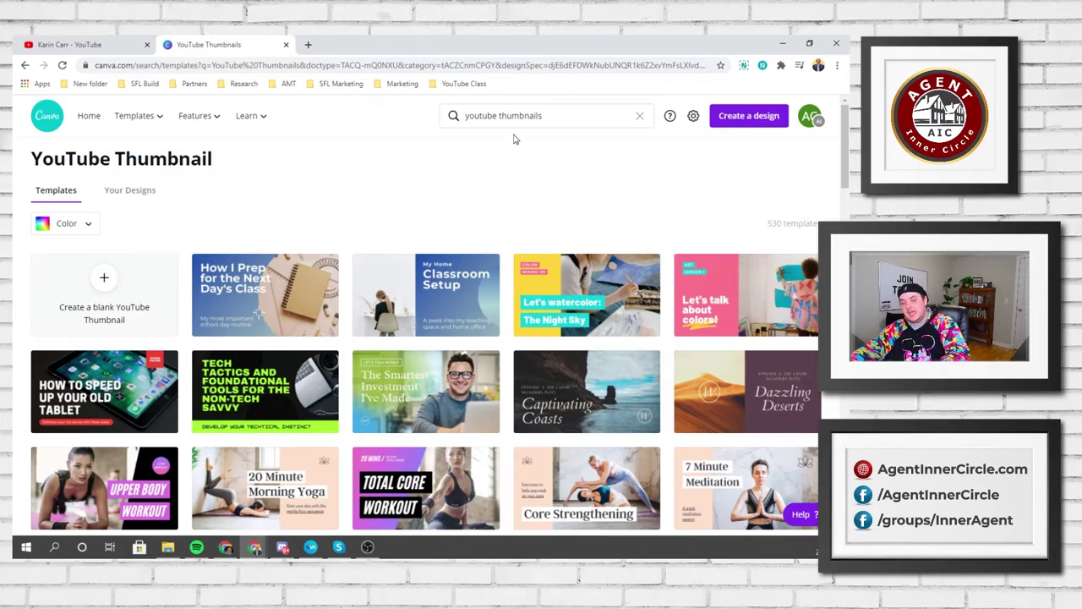
Browse the YouTube Thumbnail templates and open the Arizona Stargazing night-sky template.
drag(465, 116, 562, 108)
click(372, 179)
scroll(363, 244, down, 2)
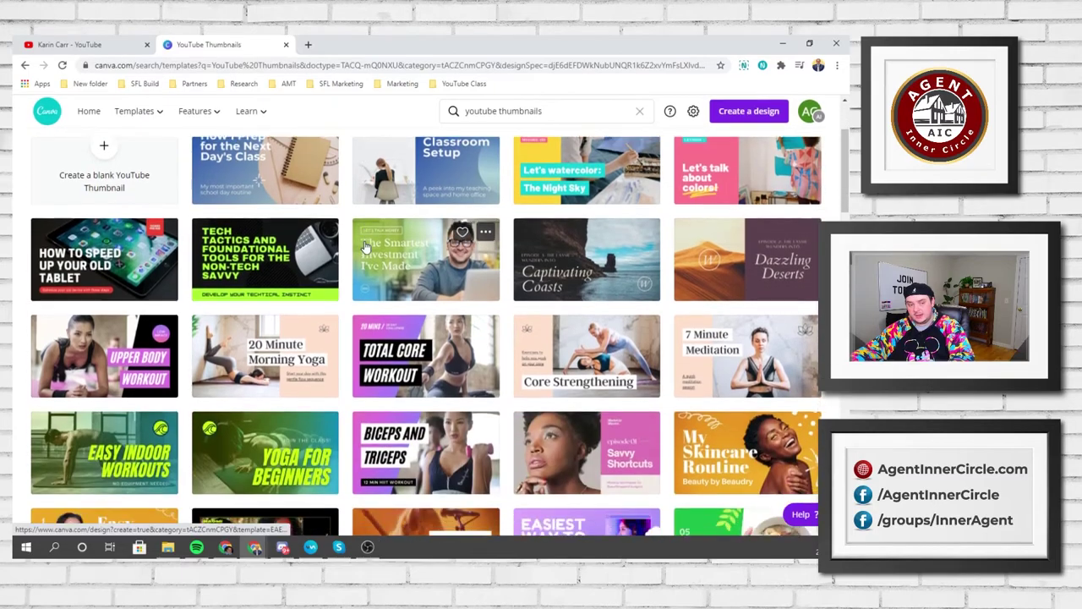
scroll(407, 234, down, 6)
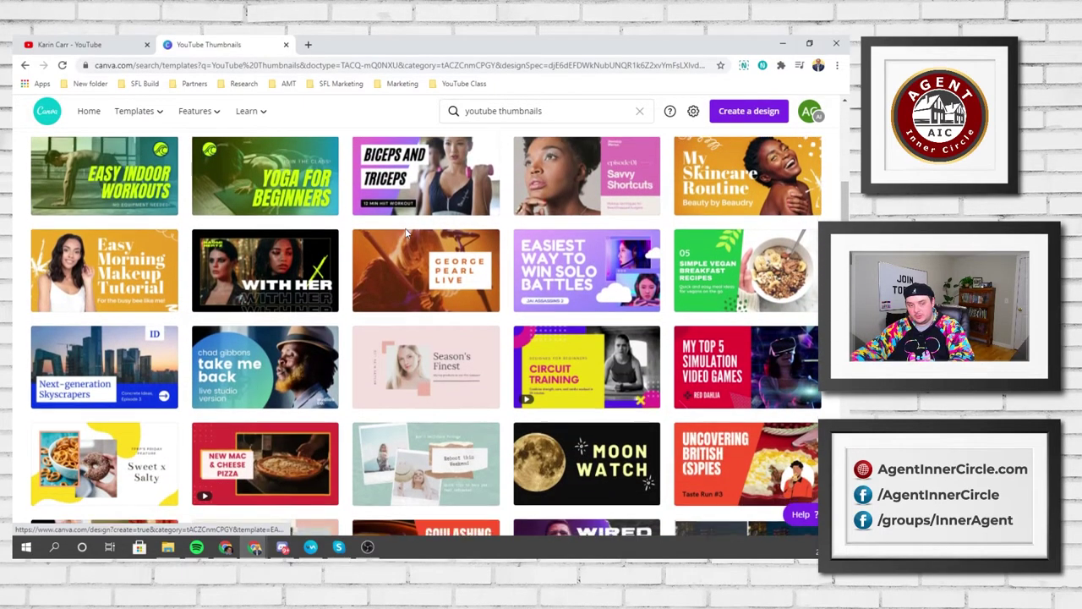
scroll(404, 241, up, 8)
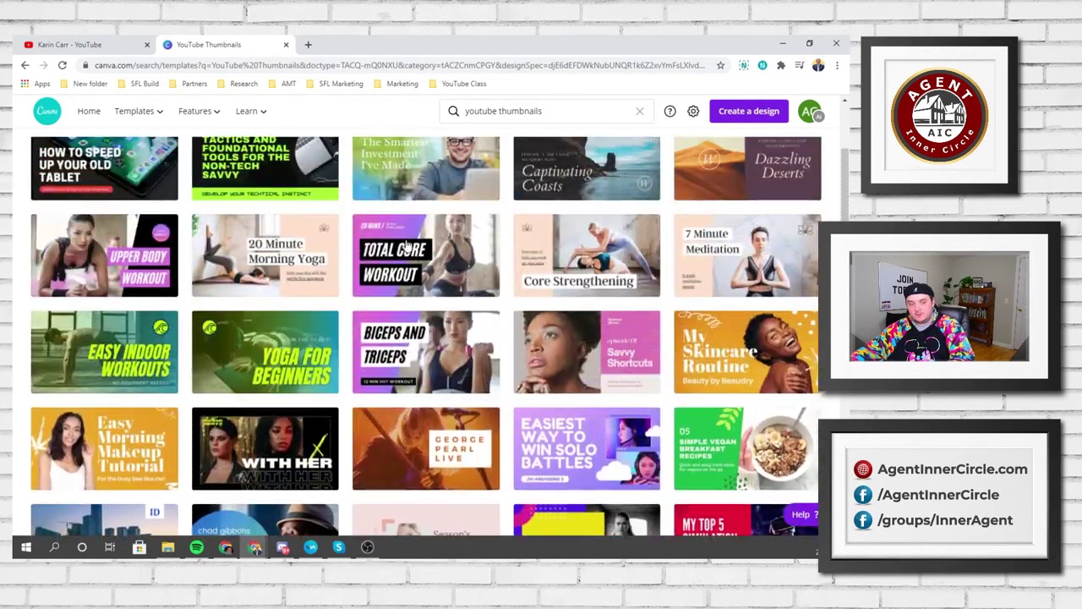
scroll(401, 245, down, 5)
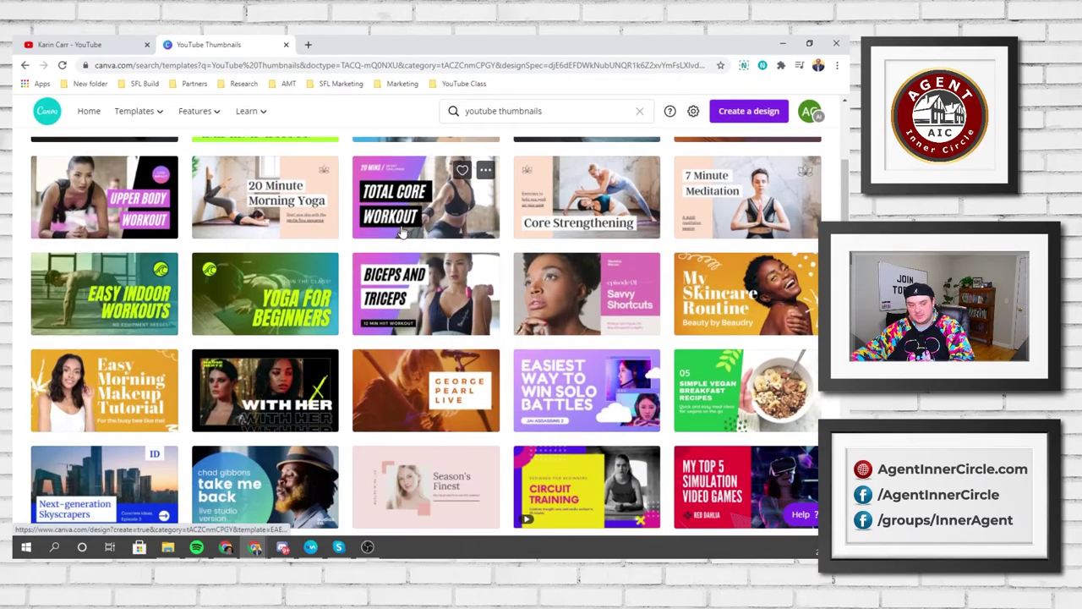
scroll(401, 235, down, 4)
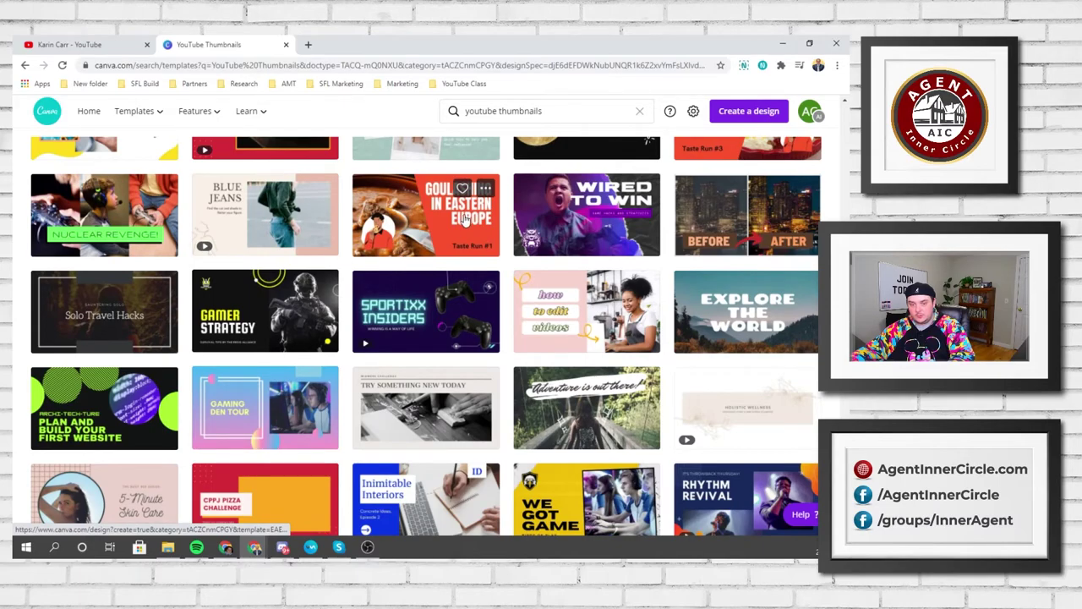
scroll(433, 268, down, 1)
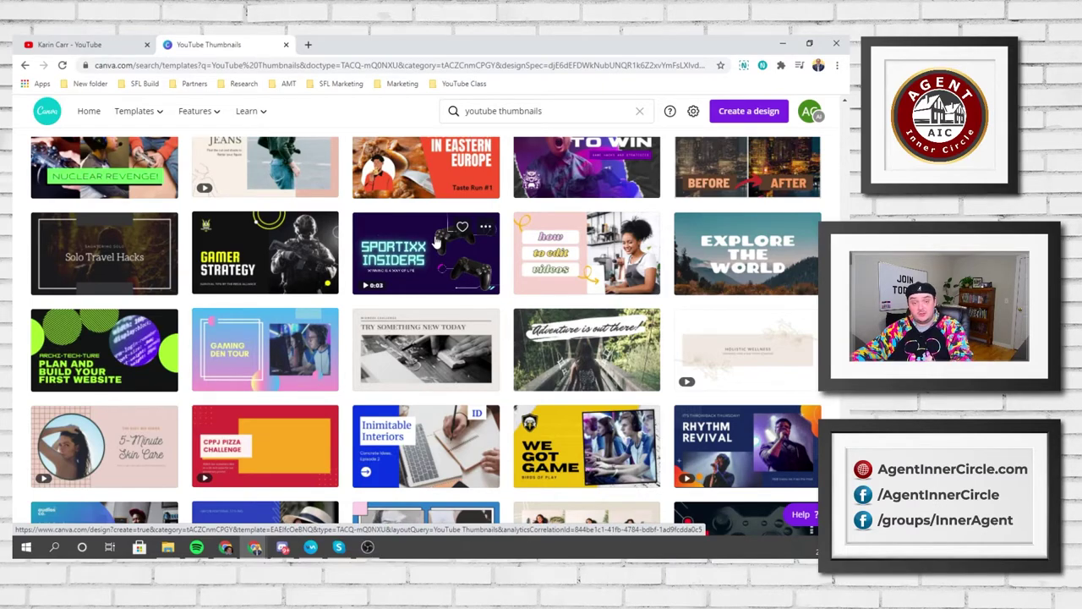
scroll(390, 301, down, 3)
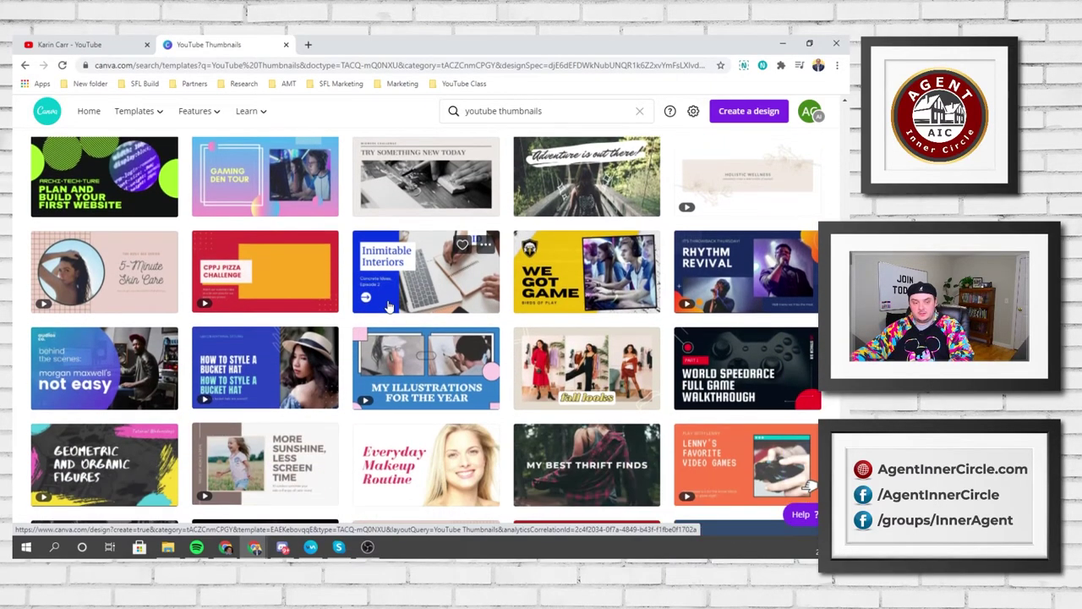
scroll(545, 258, down, 3)
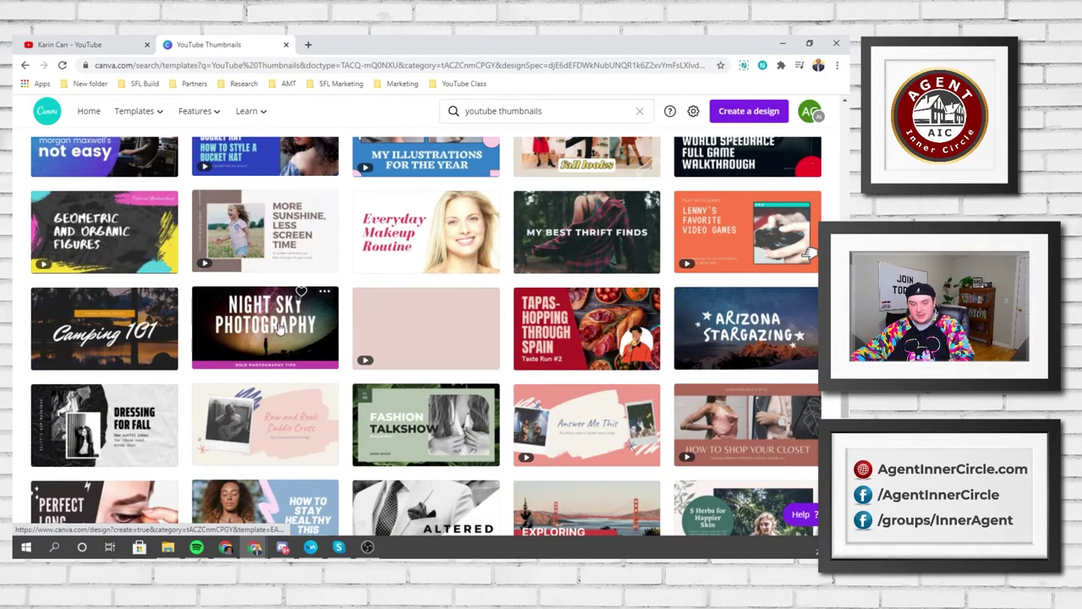
scroll(473, 305, down, 5)
scroll(659, 254, down, 1)
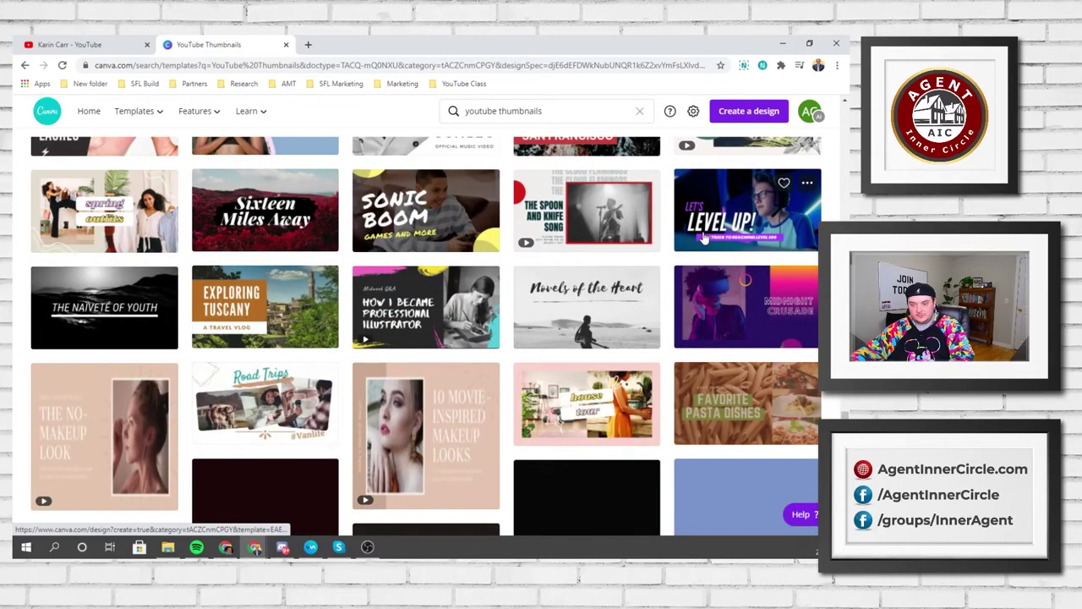
scroll(621, 279, down, 2)
scroll(618, 282, up, 15)
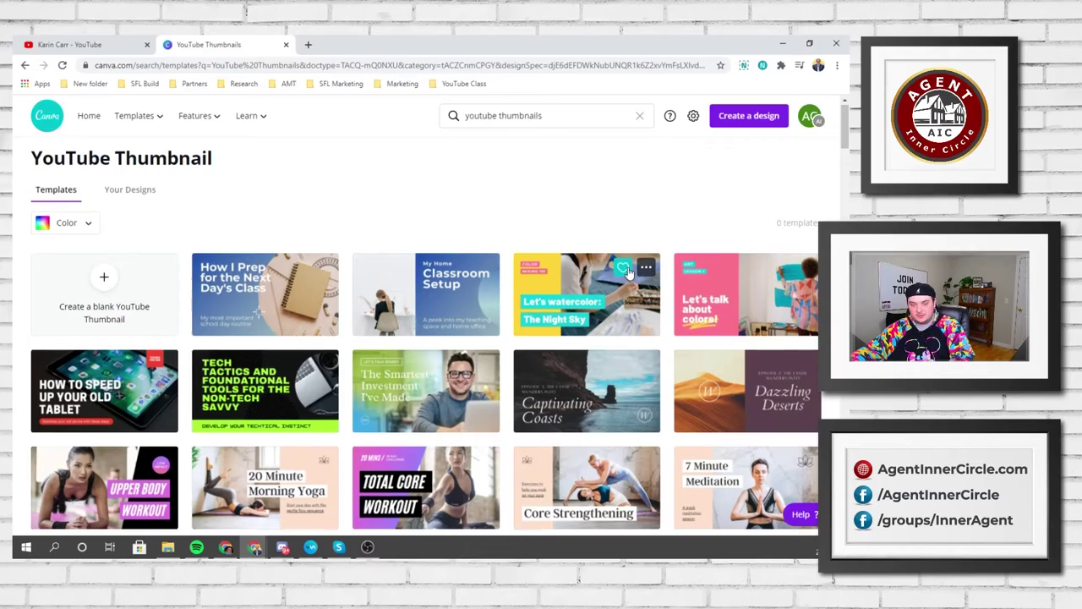
scroll(628, 270, down, 15)
scroll(628, 272, down, 2)
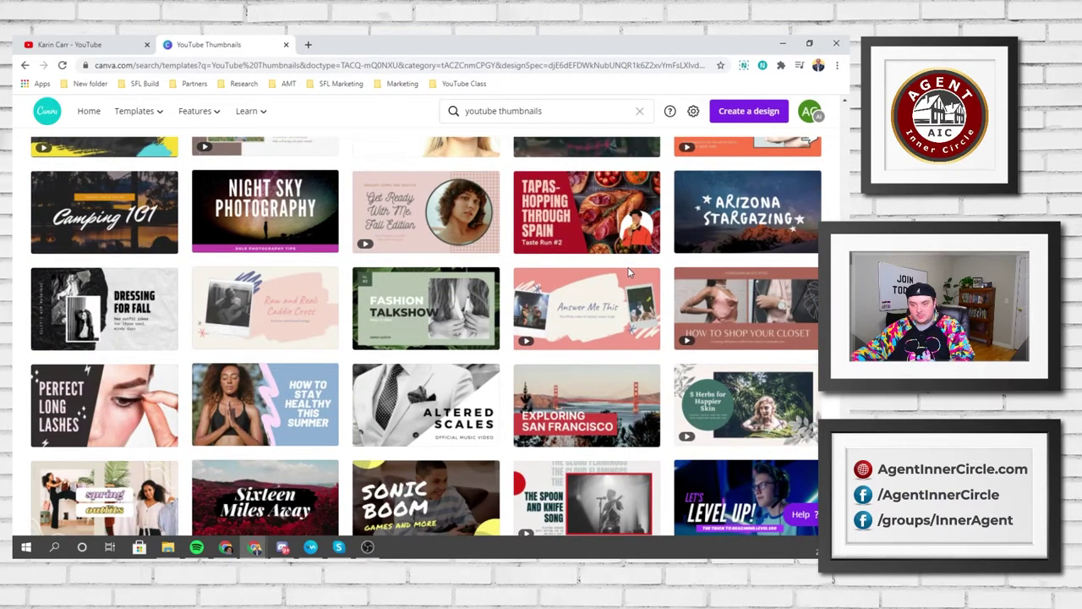
click(747, 212)
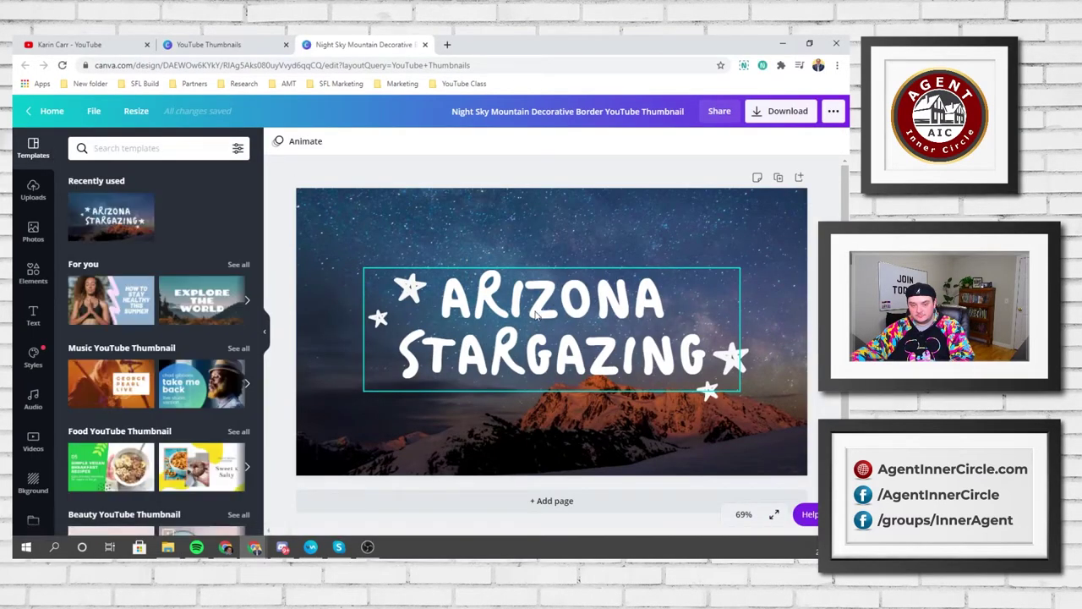
double_click(535, 314)
text(10)
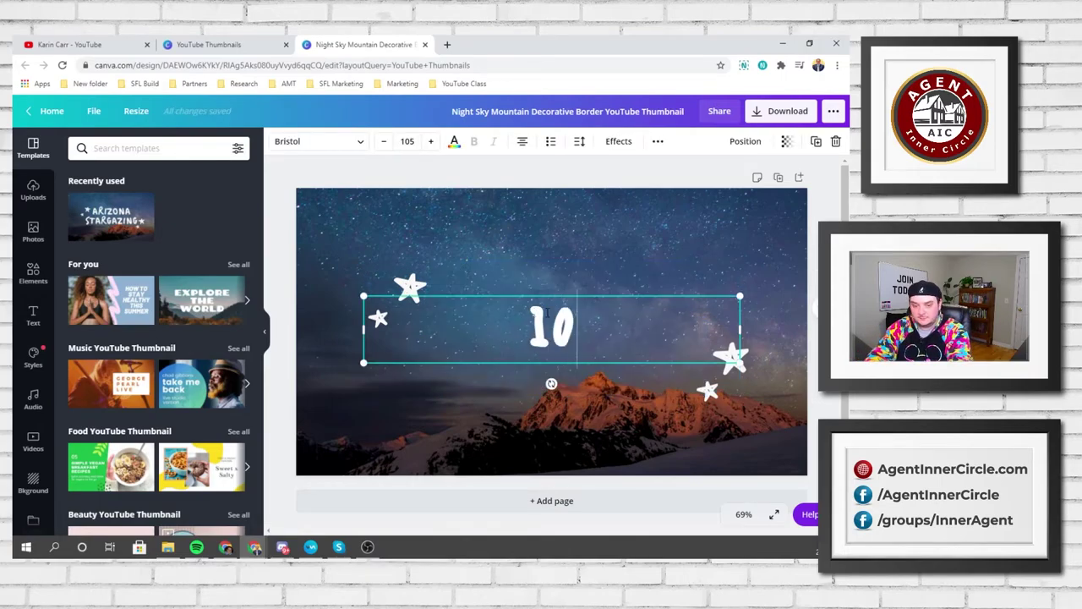
text( REASONS)
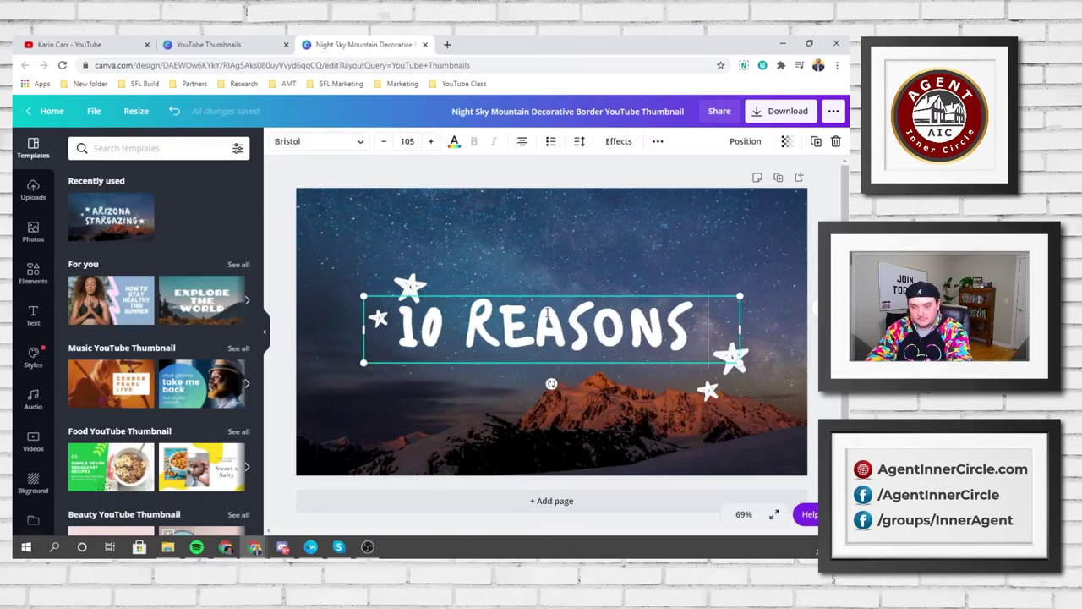
text( TO MOVE TO ARIZONA)
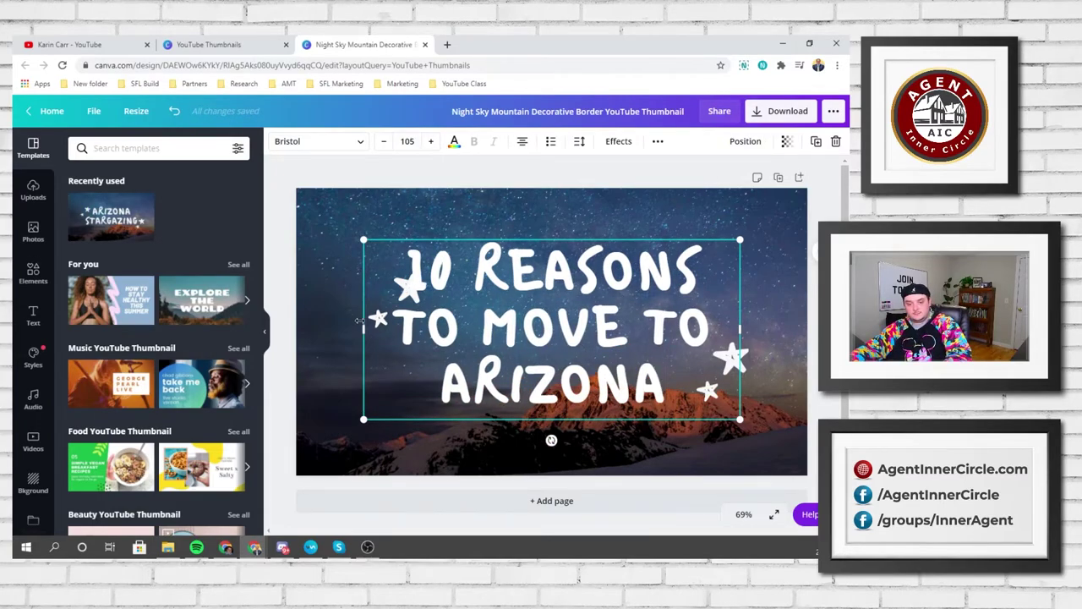
click(408, 272)
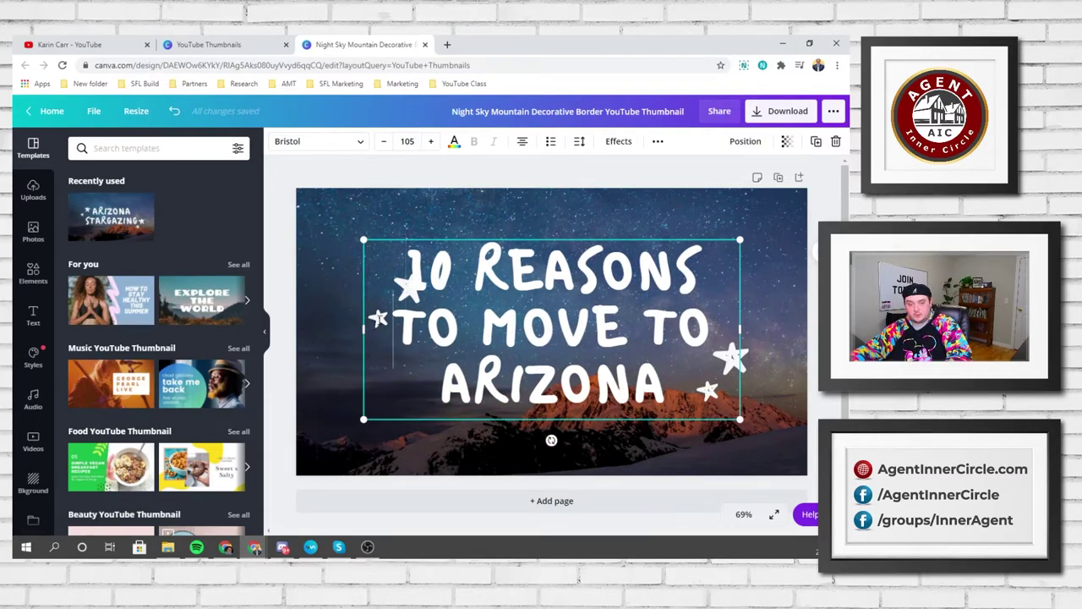
key(ctrl+z)
key(ctrl+z)
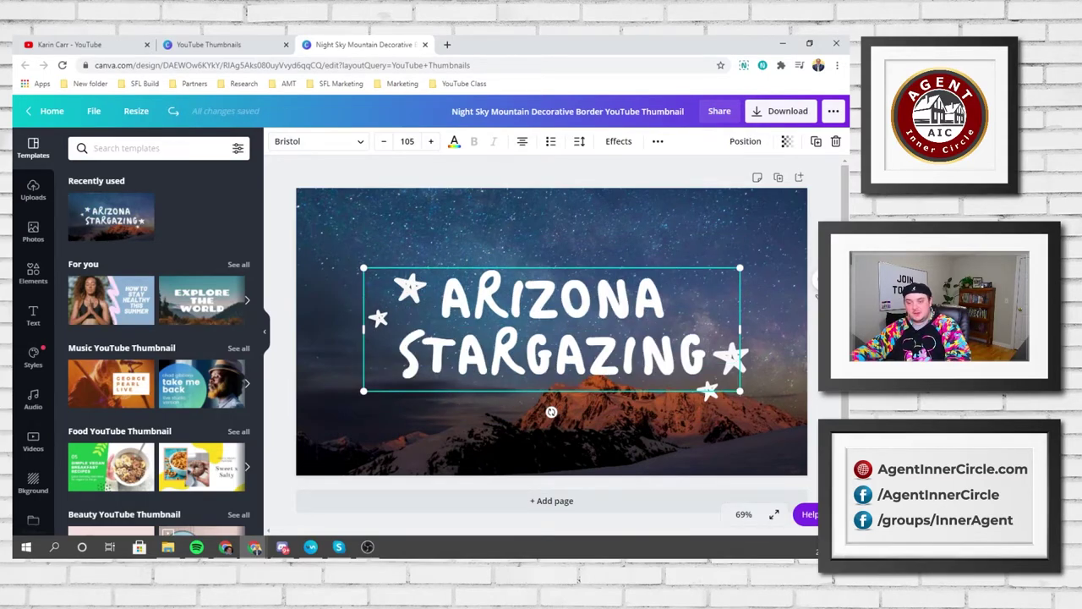
click(814, 287)
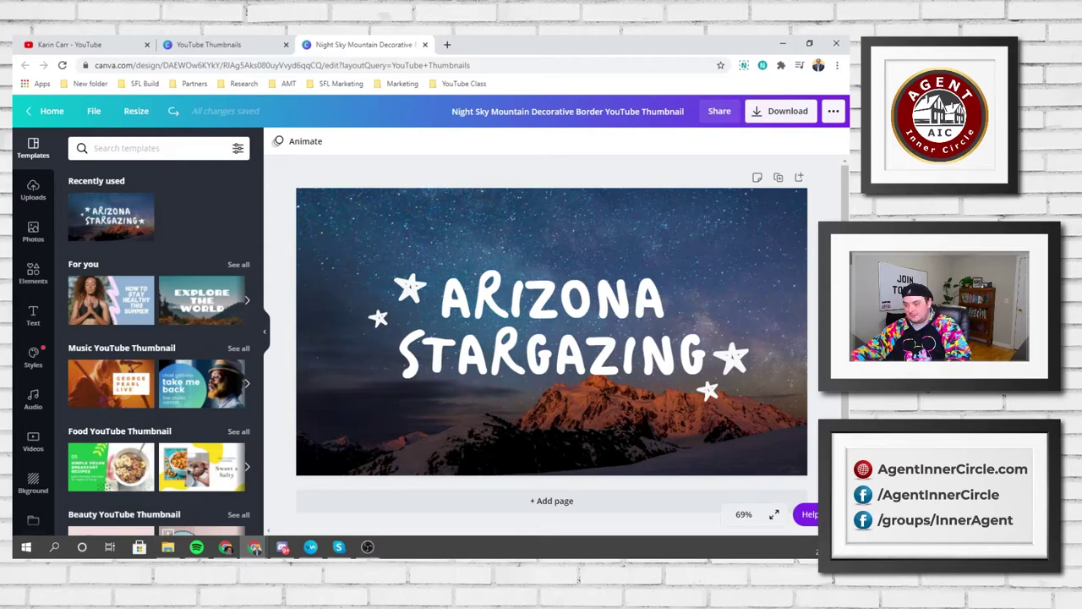
Move the two star pairs toward the lower-right and upper-left corners.
click(745, 355)
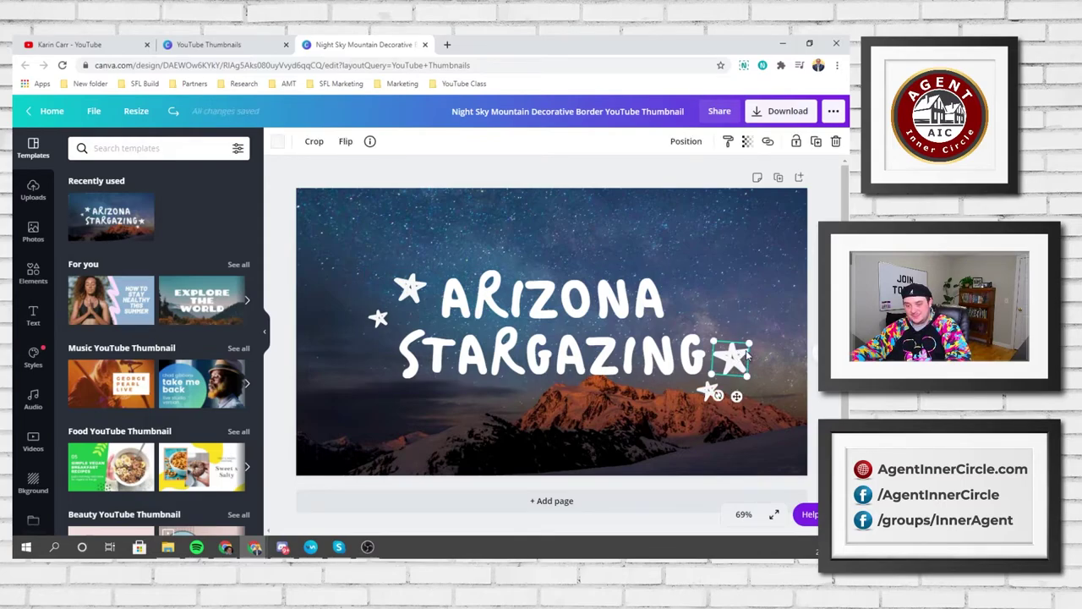
shift+click(707, 394)
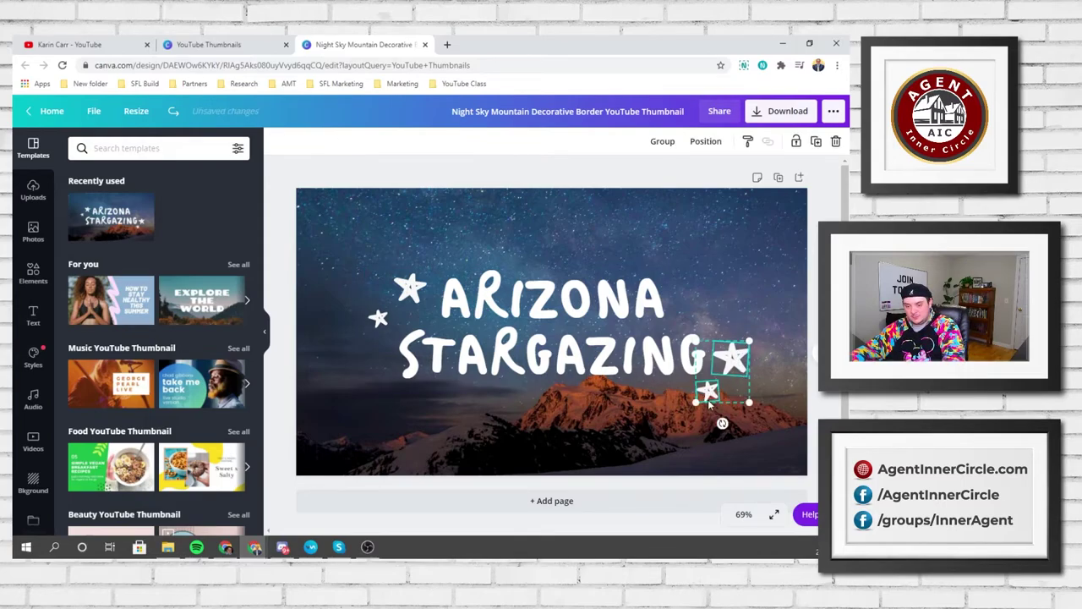
drag(708, 391, 738, 426)
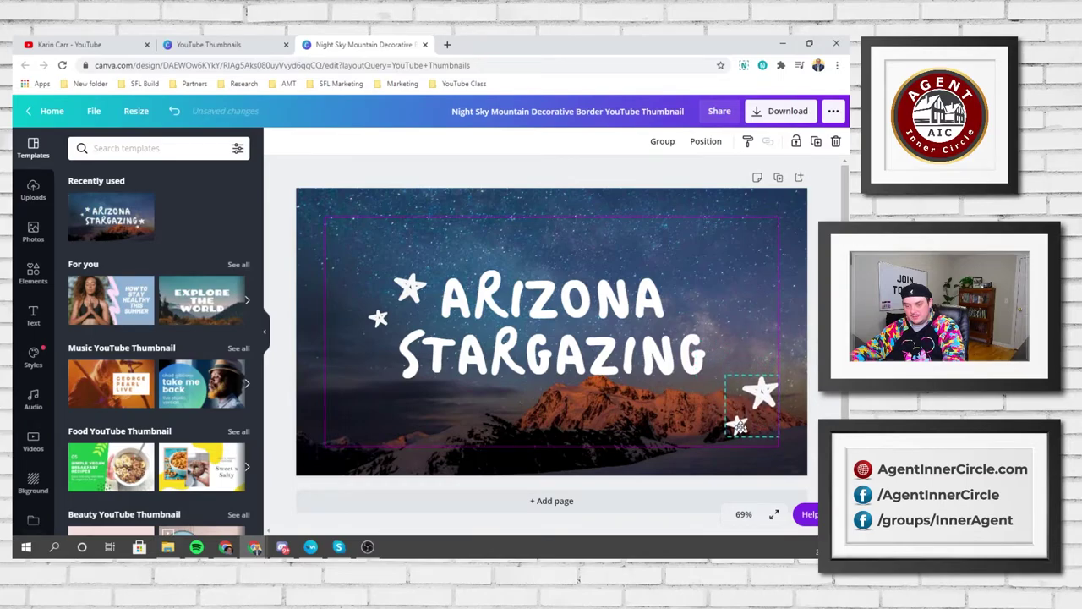
click(409, 289)
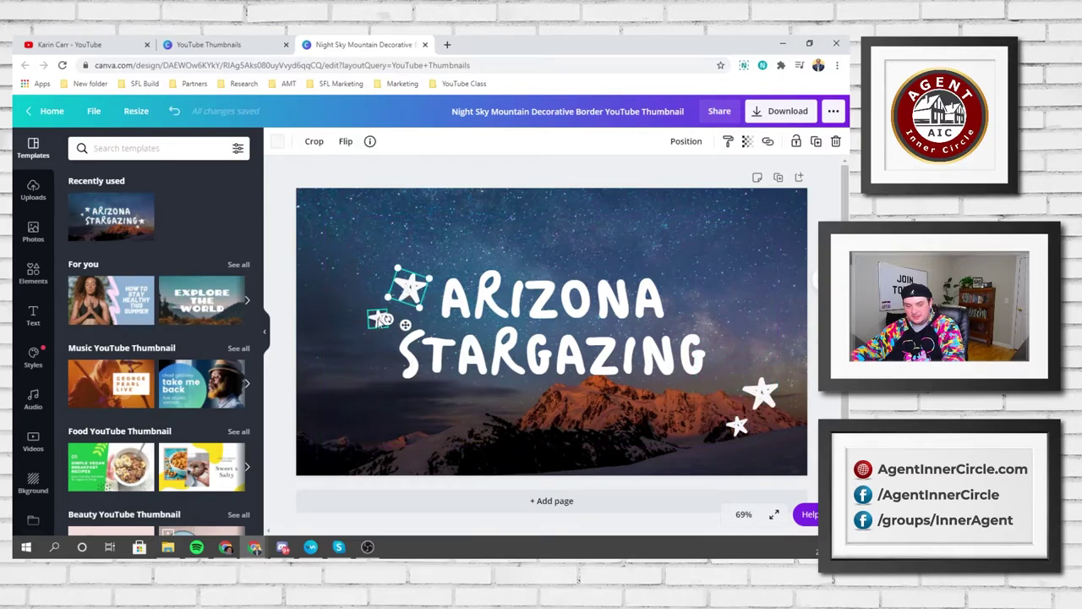
shift+click(381, 319)
drag(377, 317, 343, 276)
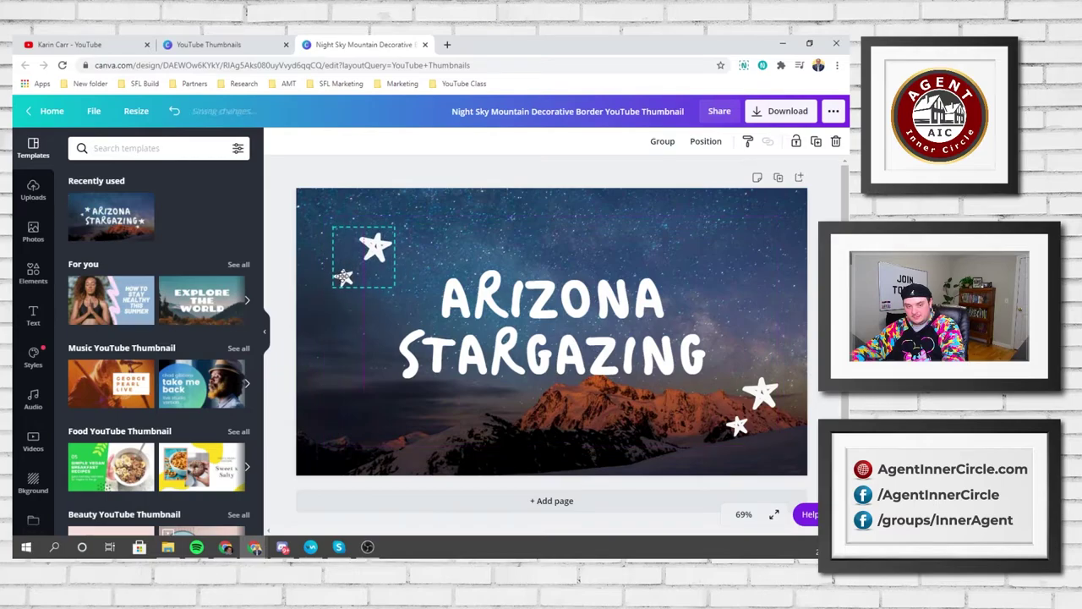
Change the title text to 'MOVING TO ARIZONA'.
click(543, 279)
double_click(530, 298)
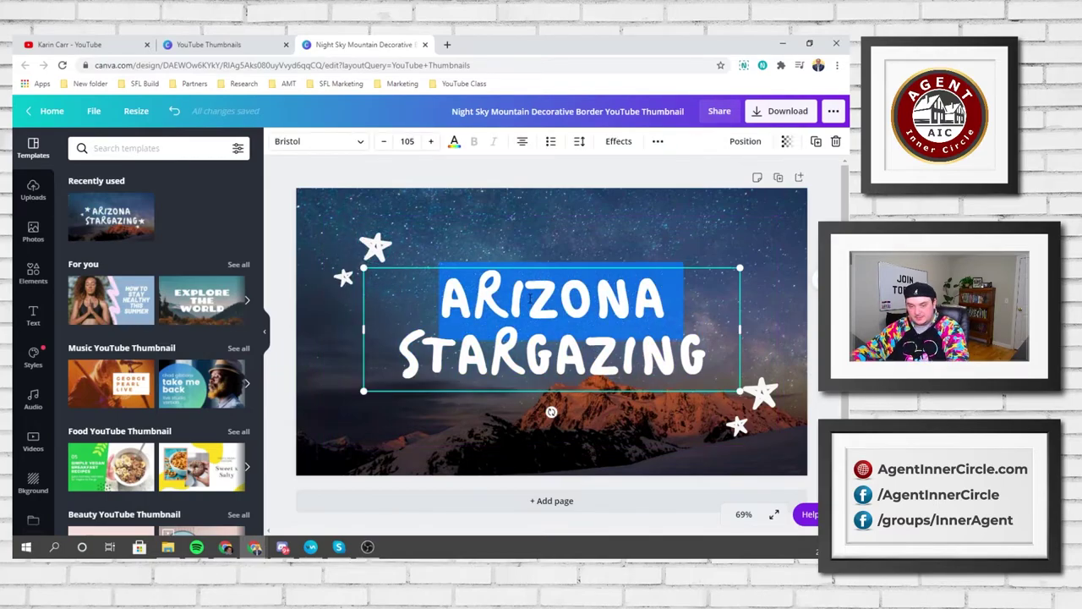
key(ctrl+a)
text(MOVING)
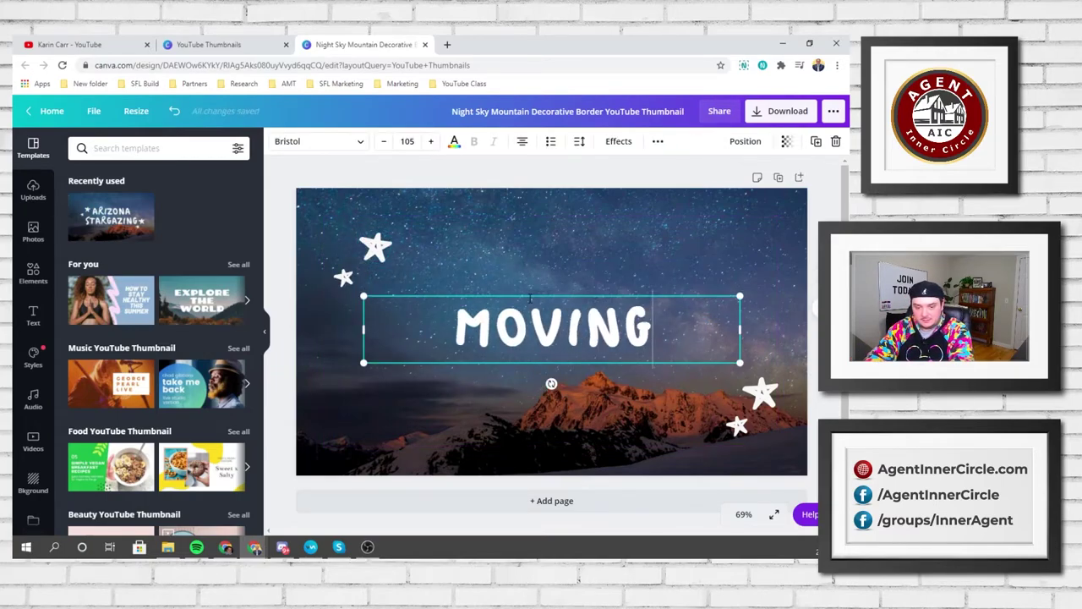
text( TO ARIZON)
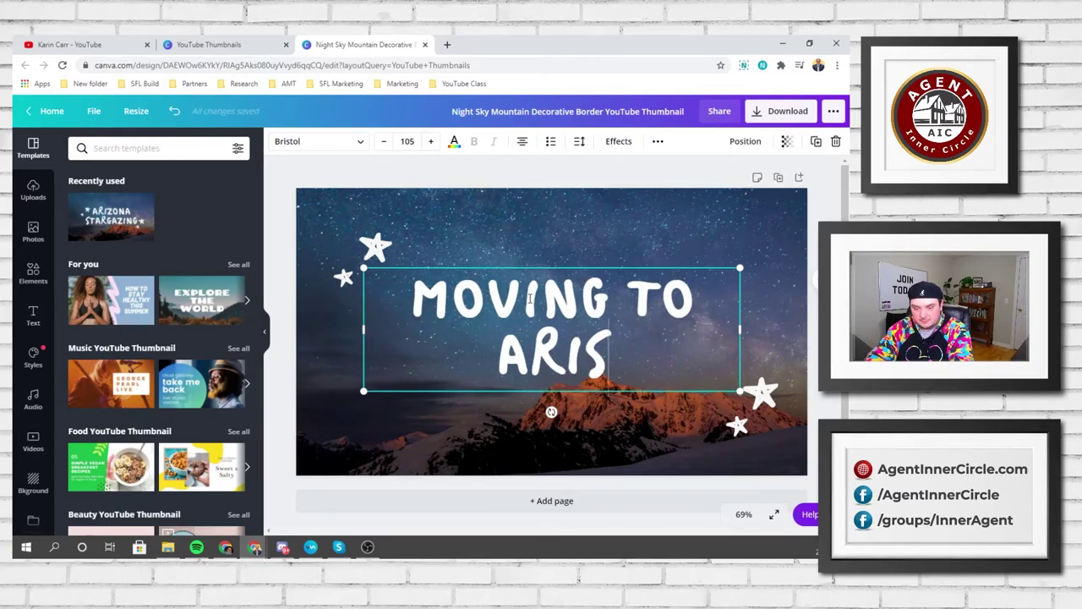
text(A)
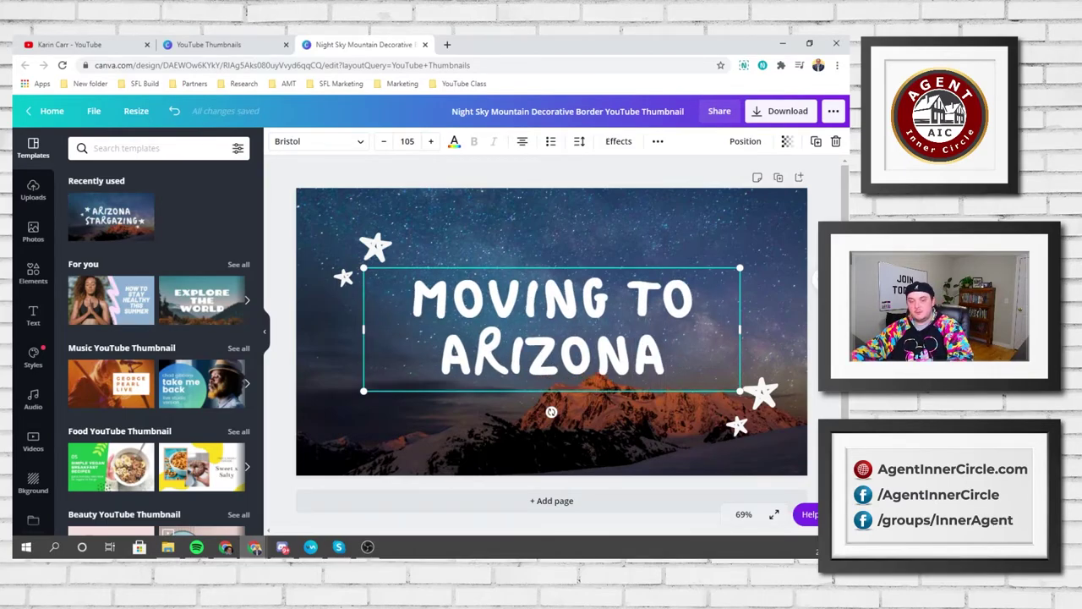
click(816, 218)
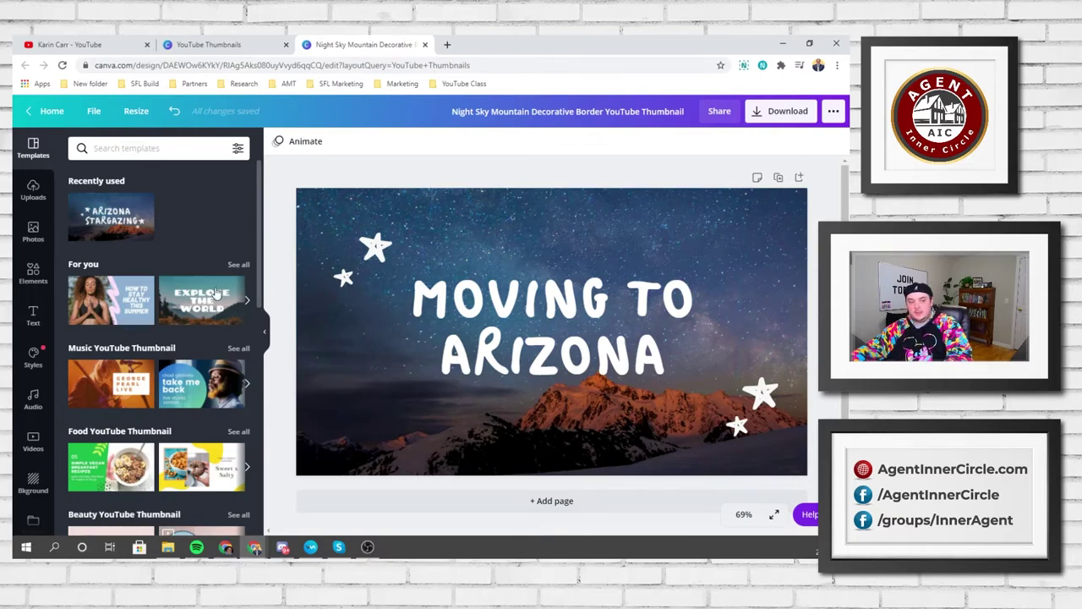
Replace the background with an 'arizona' cactus sunset photo darkened to brightness -51.
click(31, 224)
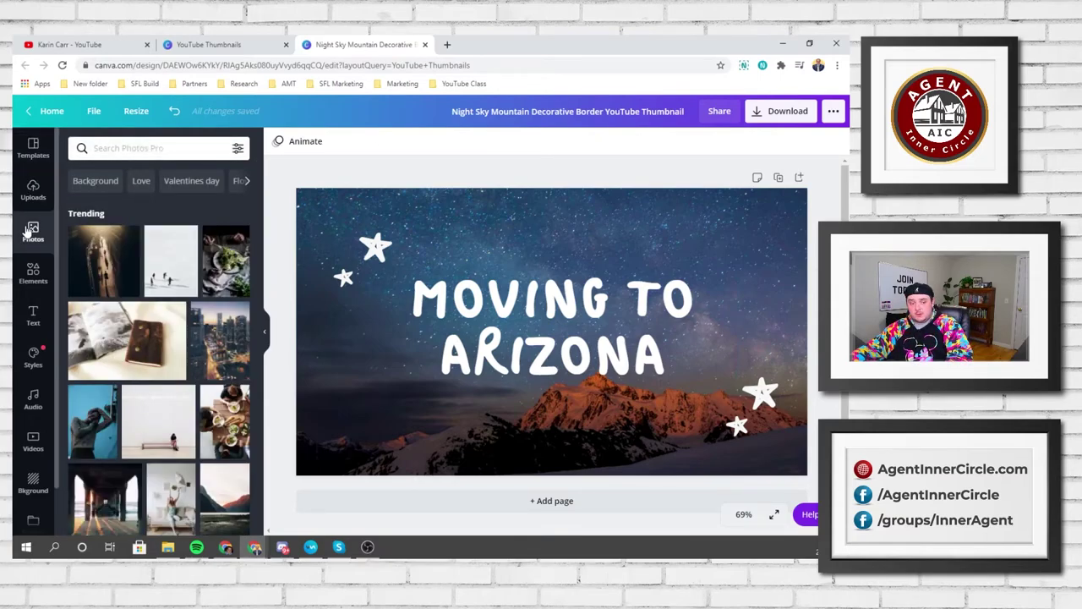
text(arizona)
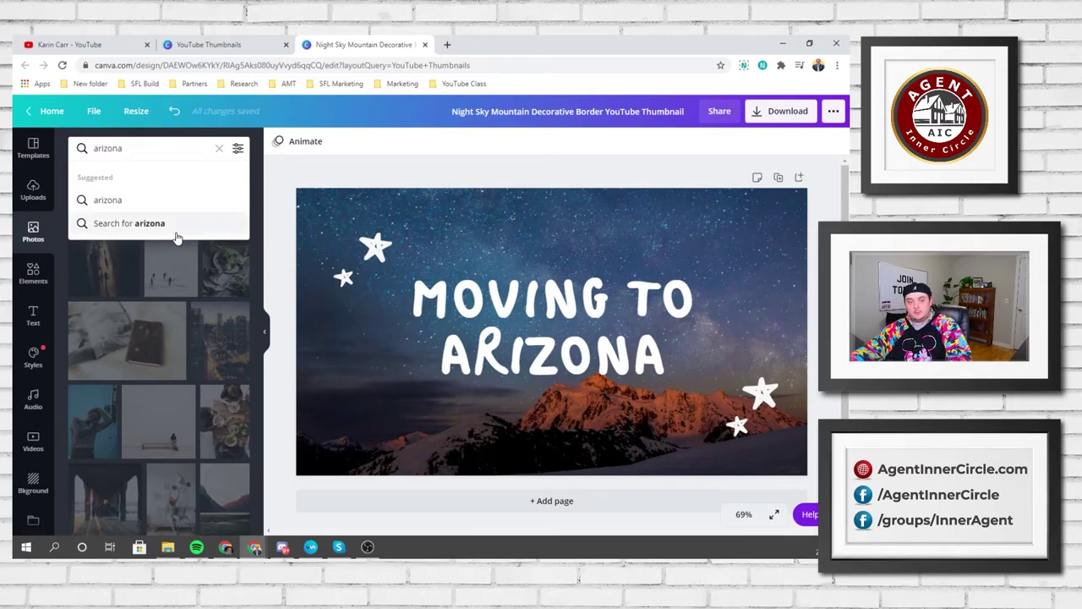
click(140, 205)
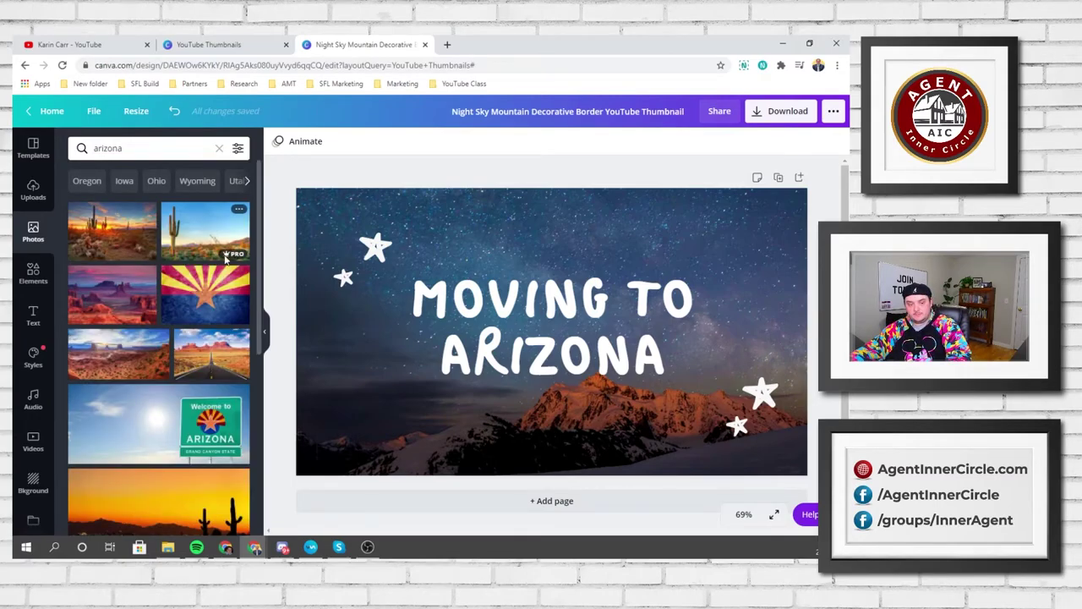
drag(131, 252, 448, 216)
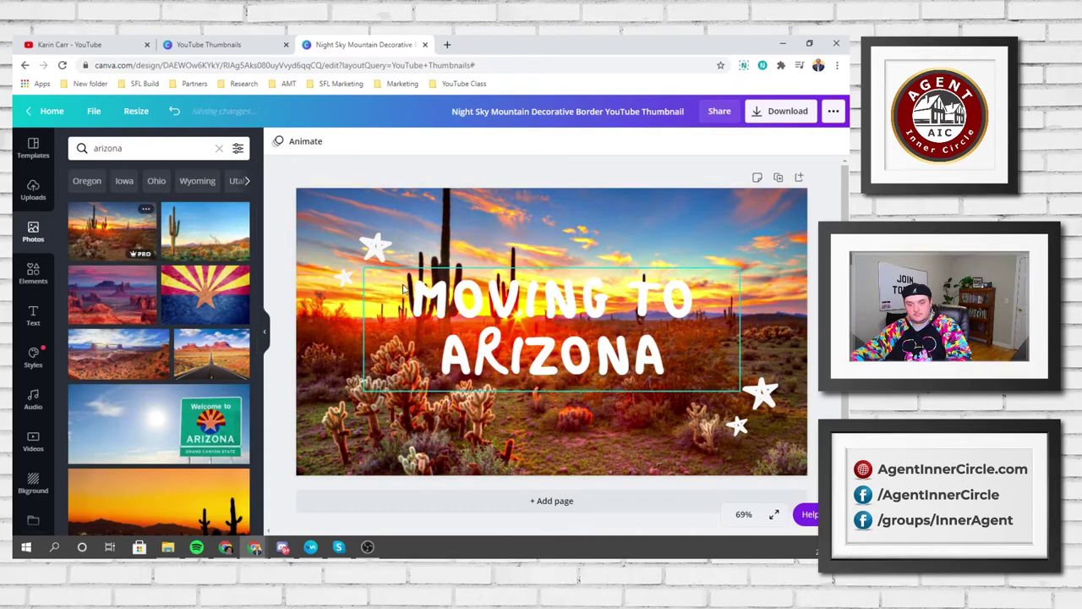
click(481, 210)
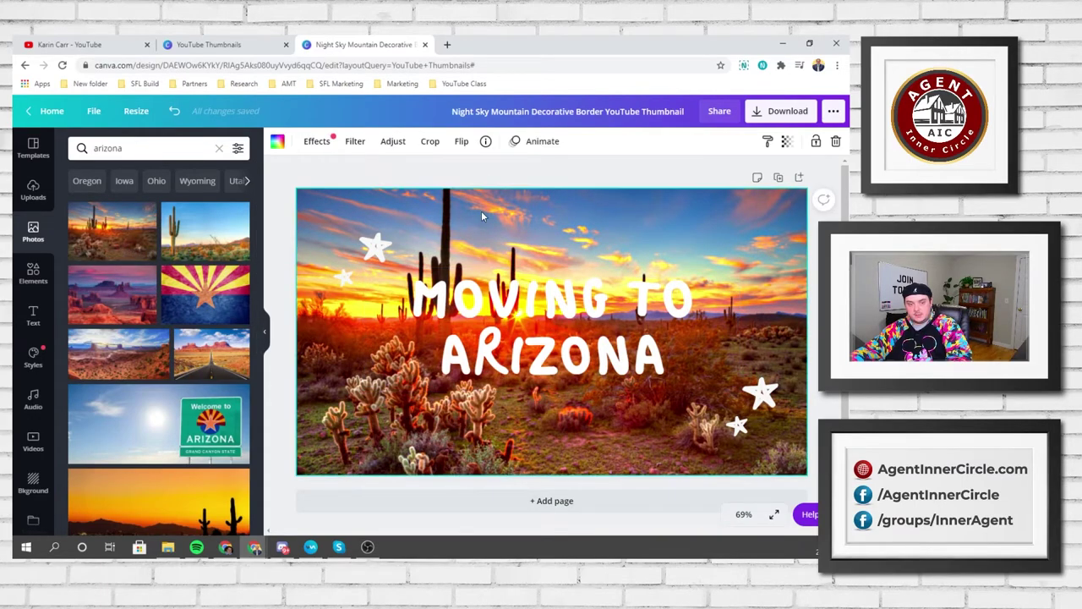
click(392, 142)
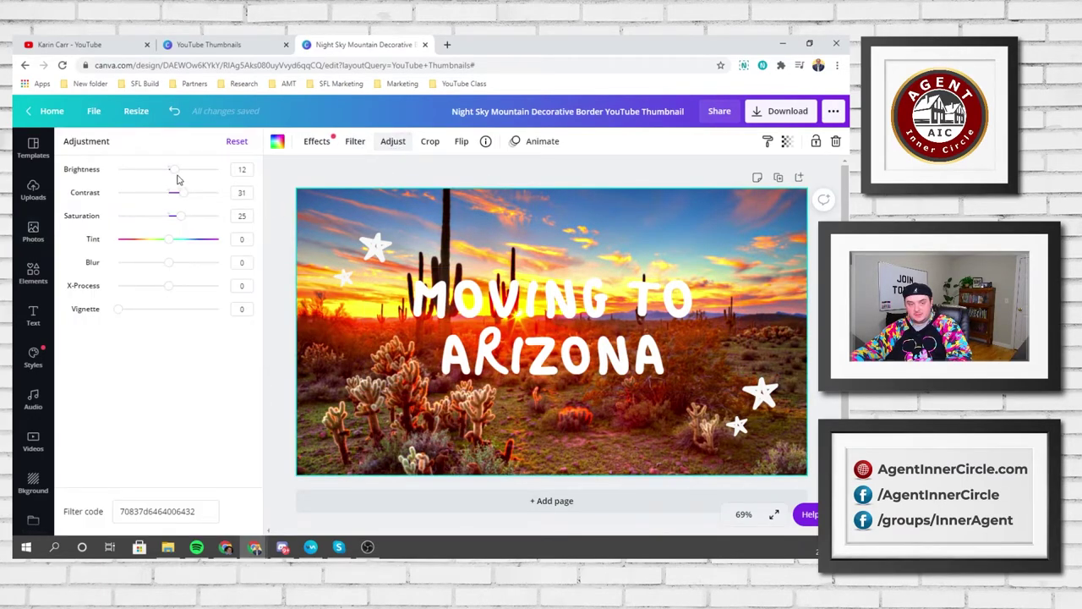
drag(172, 169, 145, 182)
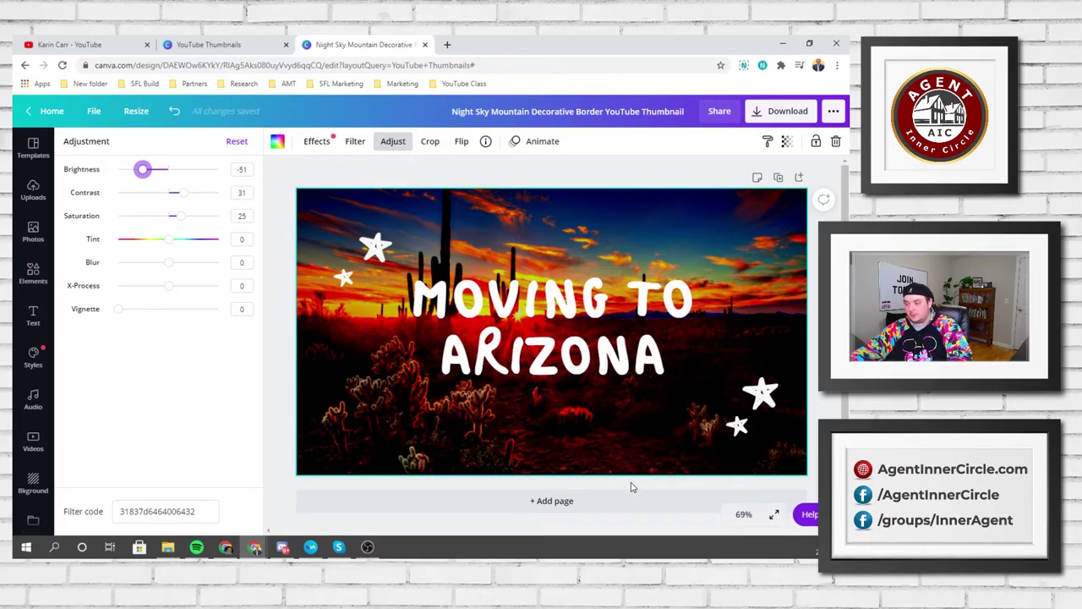
Close the Night Sky design and start one from the 'How I Prep for the Next Day's Class' template.
click(216, 44)
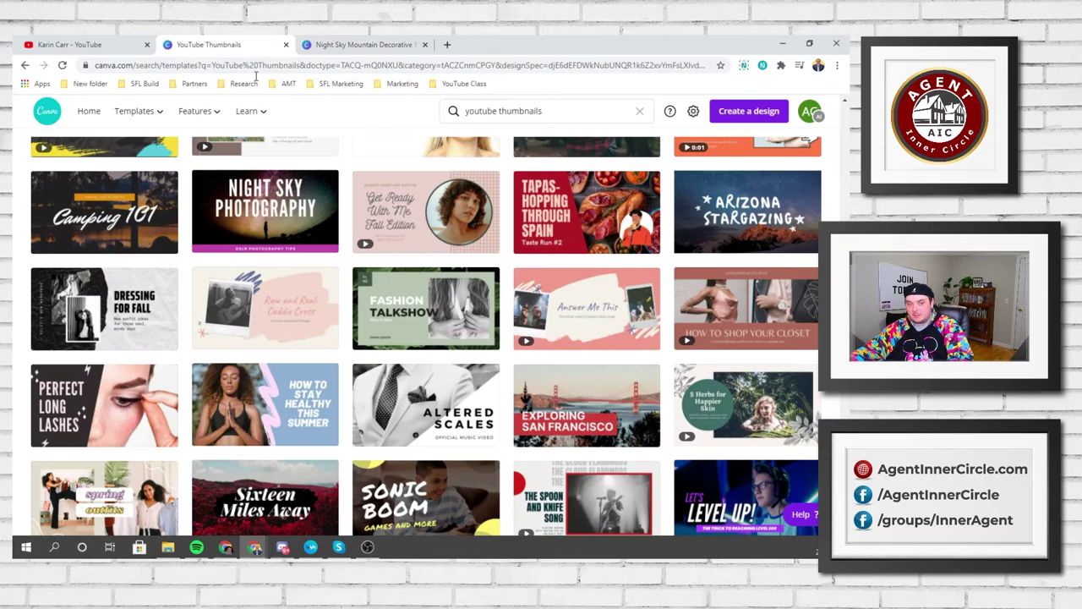
click(401, 44)
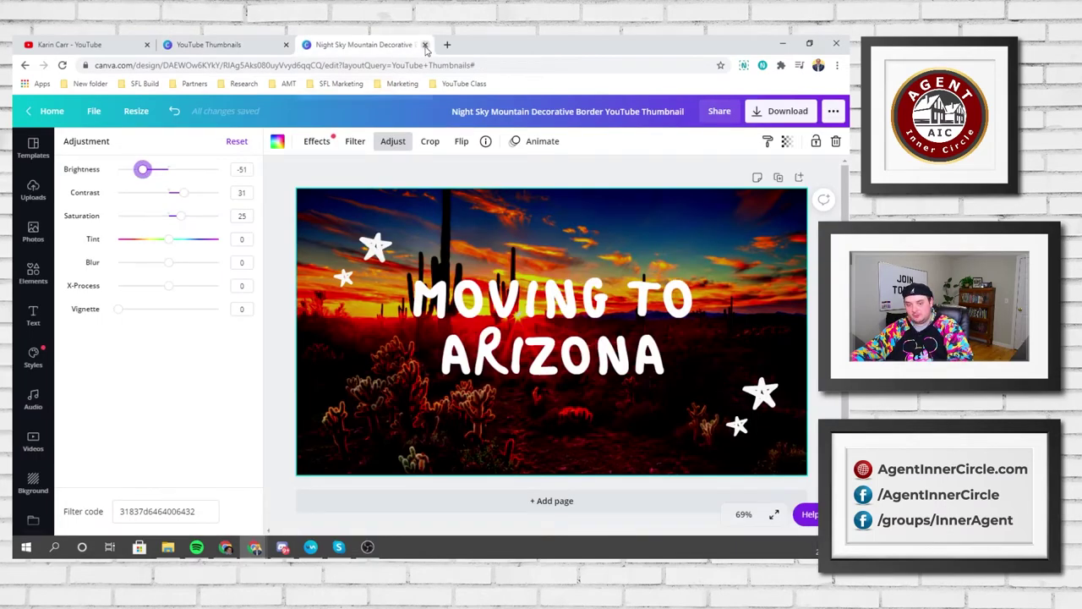
click(425, 44)
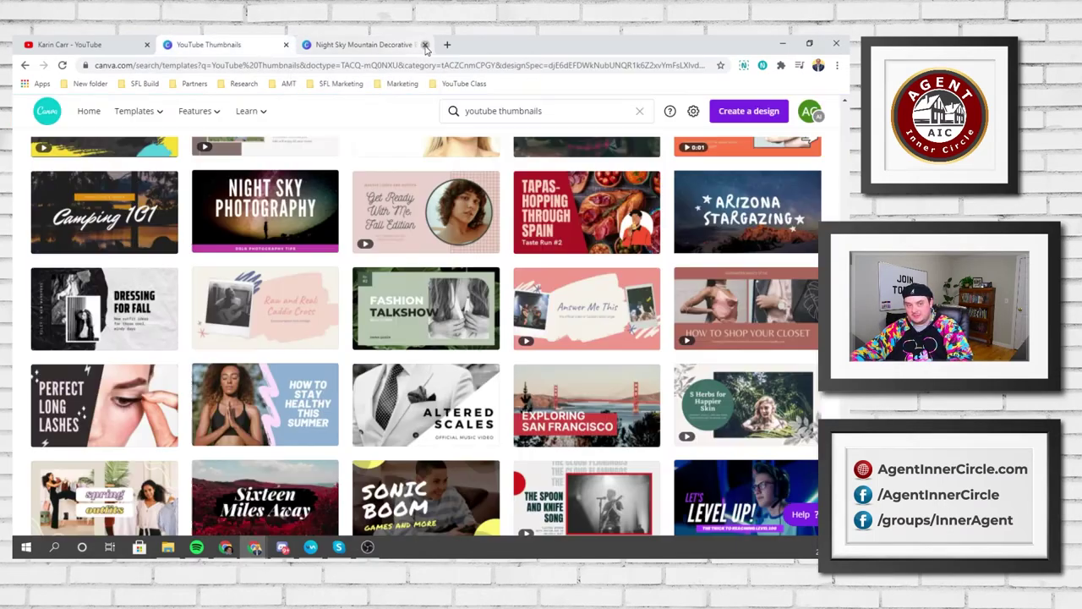
scroll(330, 306, up, 10)
scroll(331, 306, up, 5)
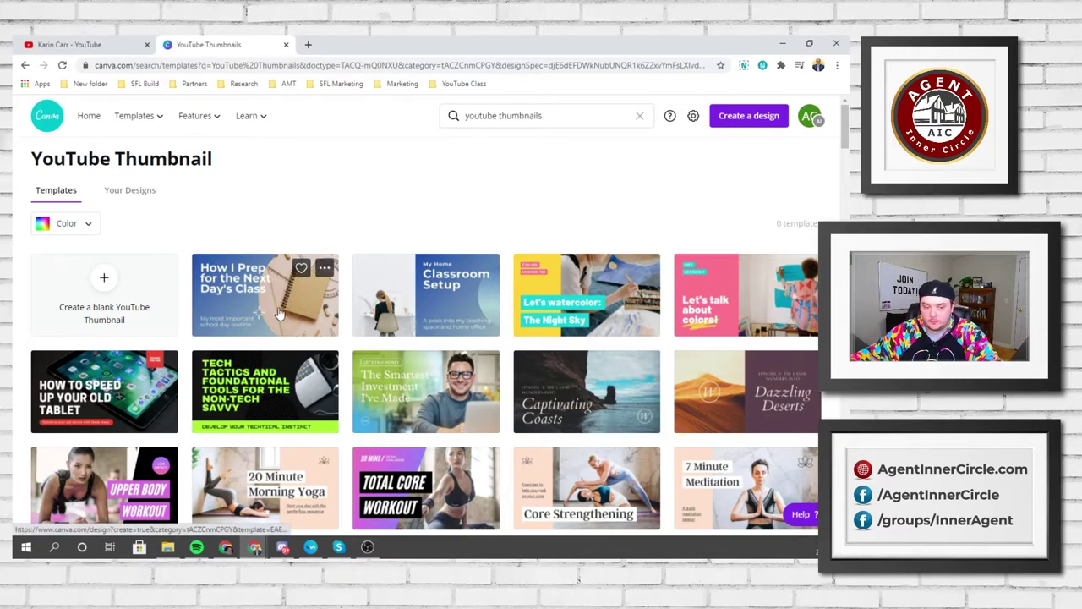
click(243, 282)
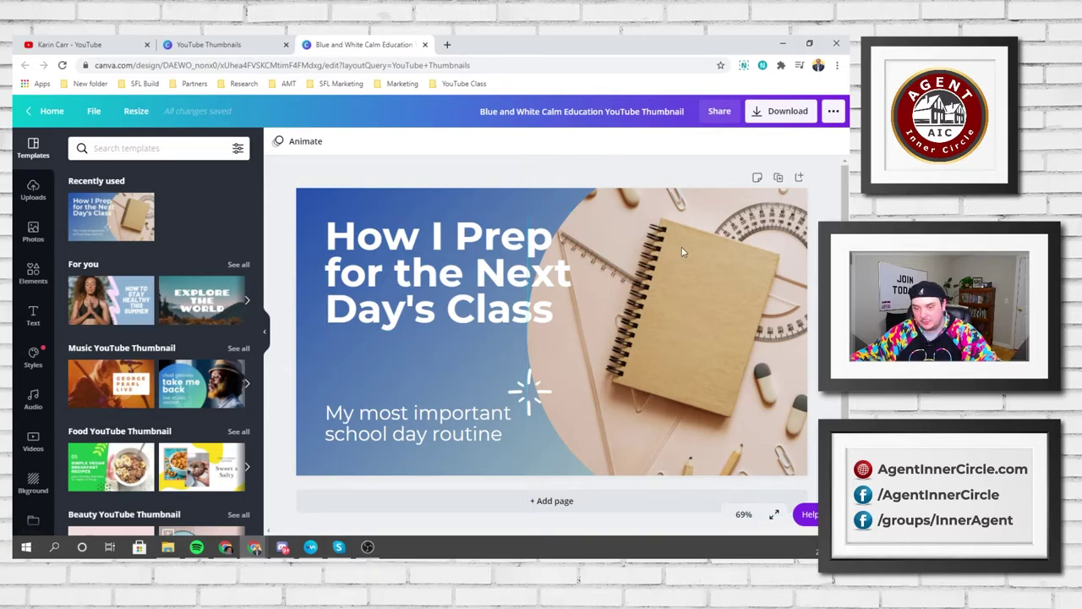
Fill the right-hand image frame with a photo from a 'kitchen' stock photo search.
click(175, 147)
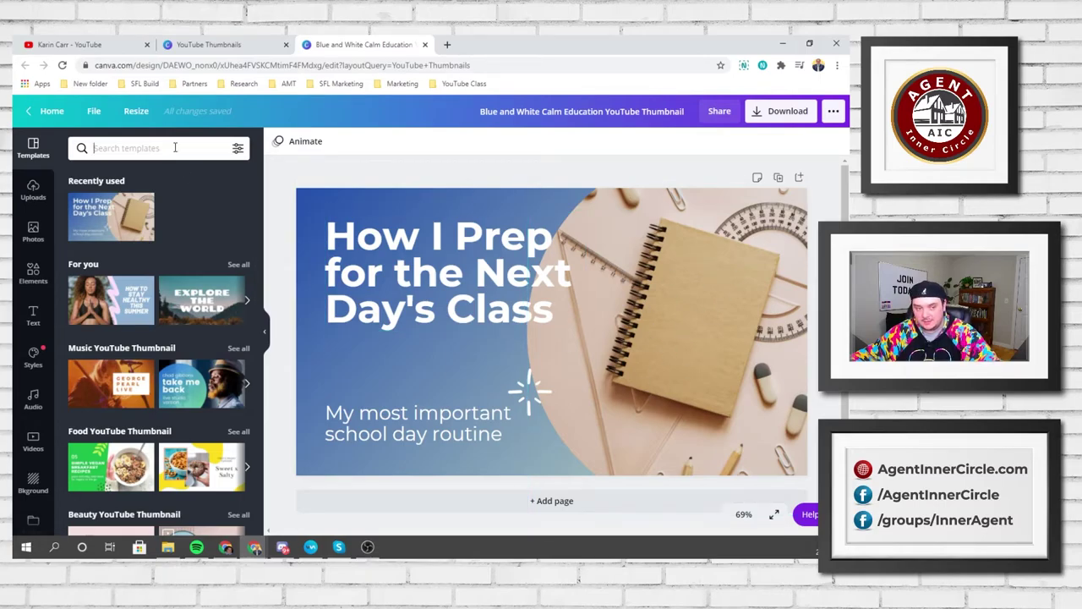
text(kitchen)
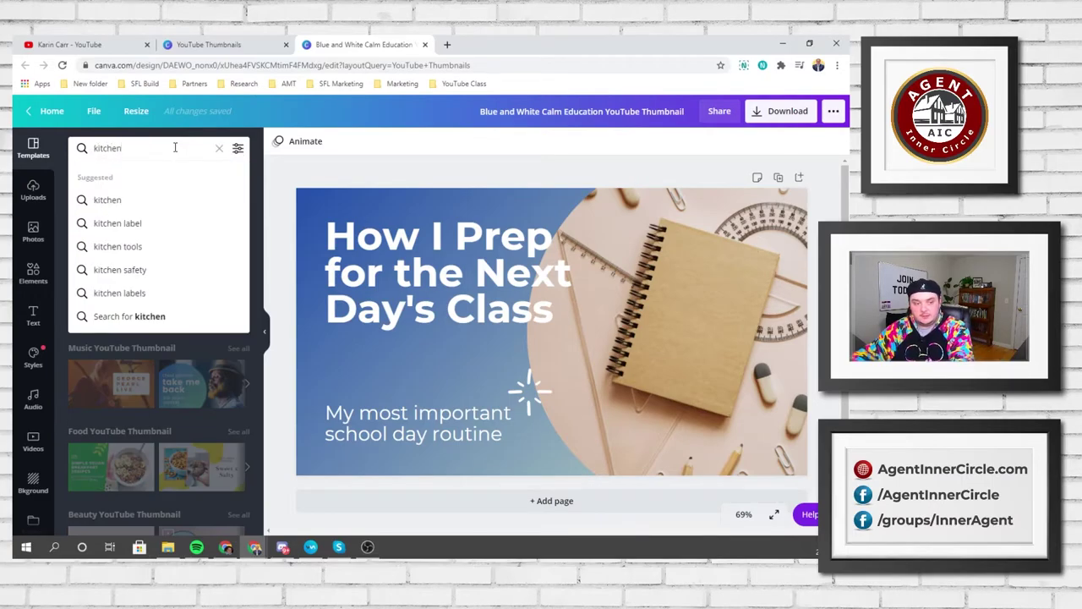
click(158, 199)
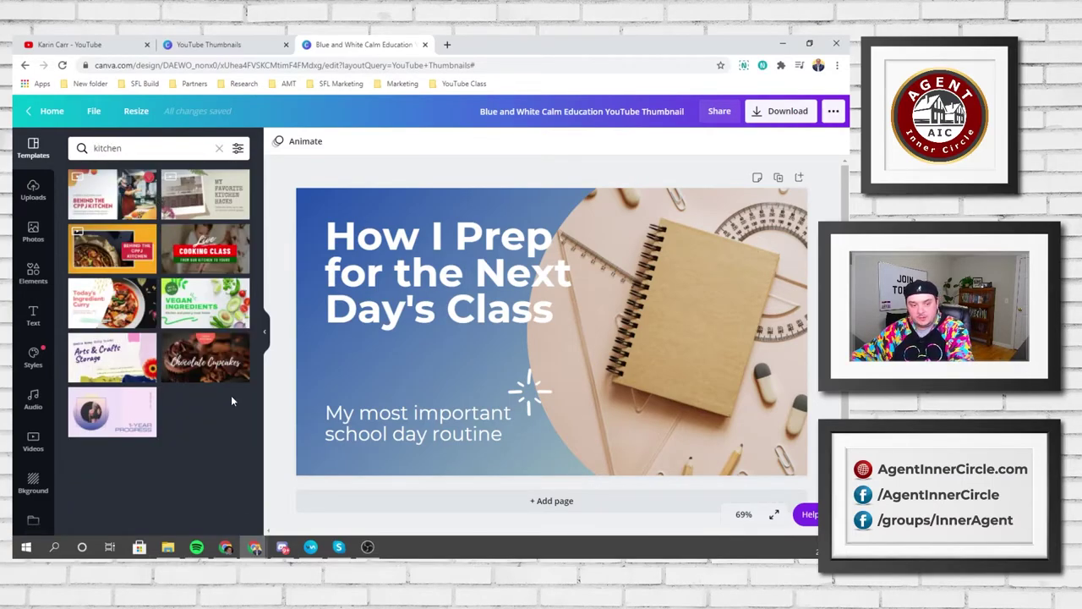
click(33, 231)
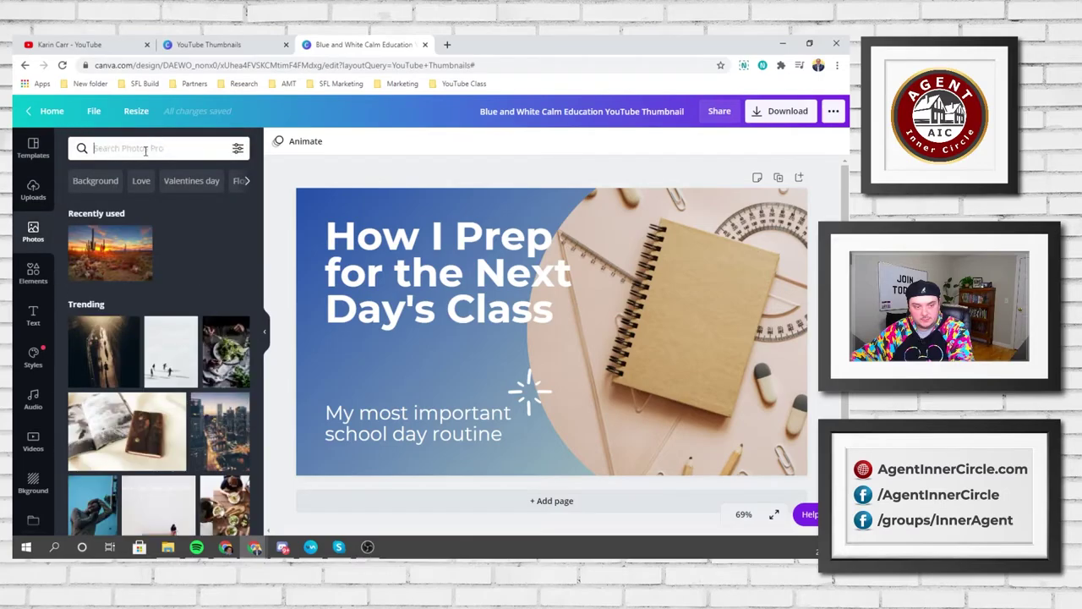
click(146, 149)
text(kitchen)
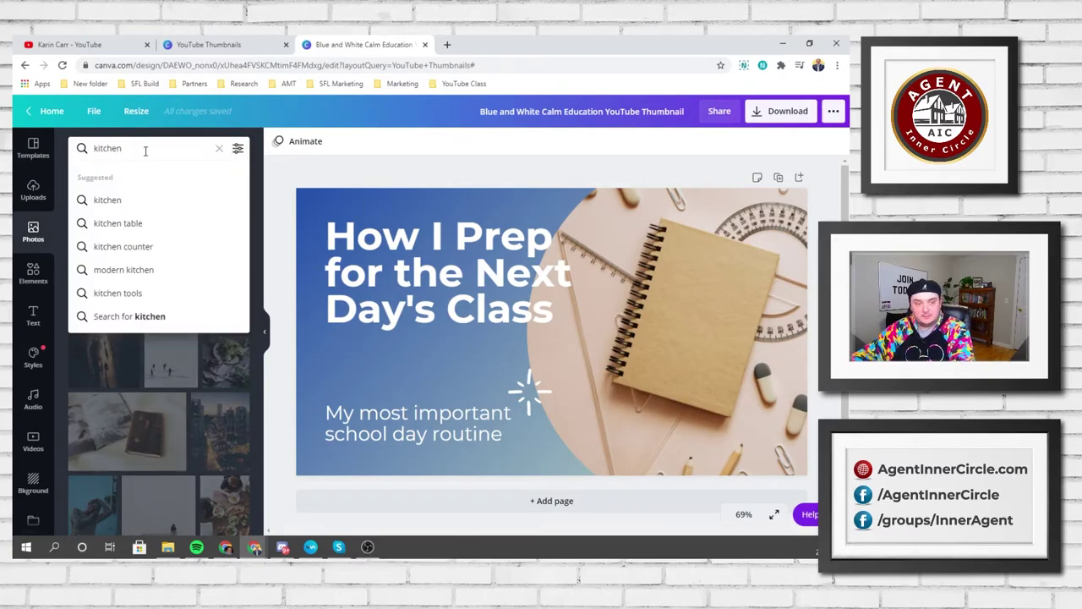
click(133, 200)
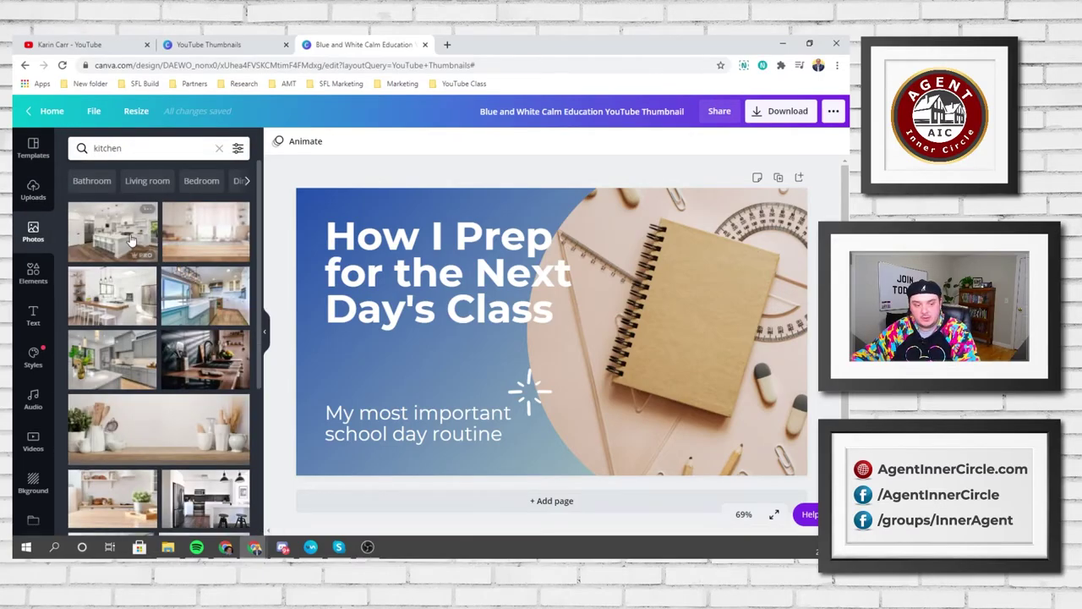
drag(131, 241, 335, 306)
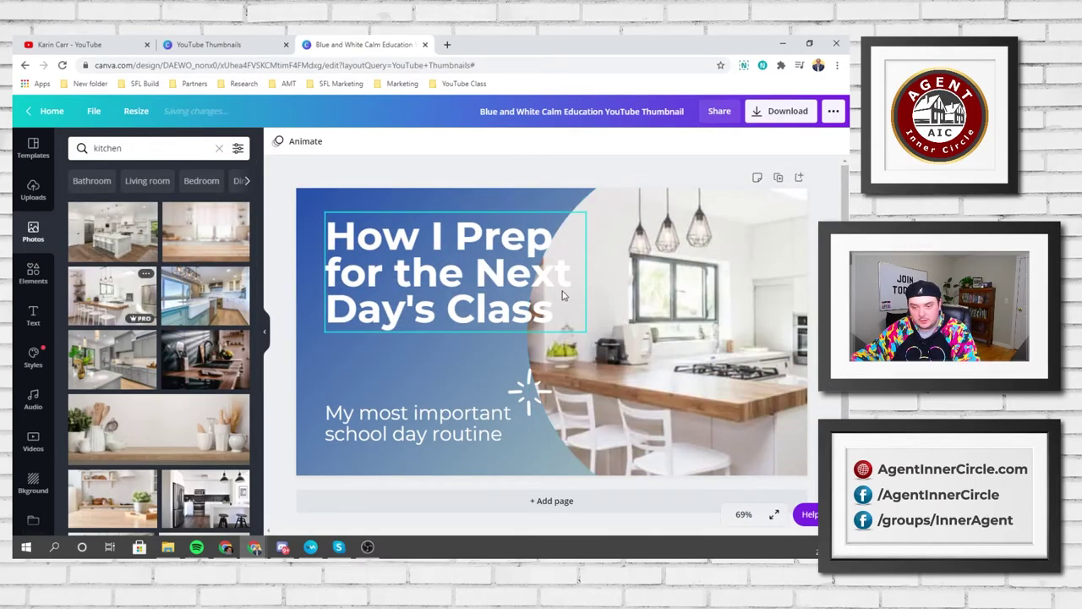
Change the title to 'Staging Your Kitchen to Sell'.
click(335, 306)
click(420, 272)
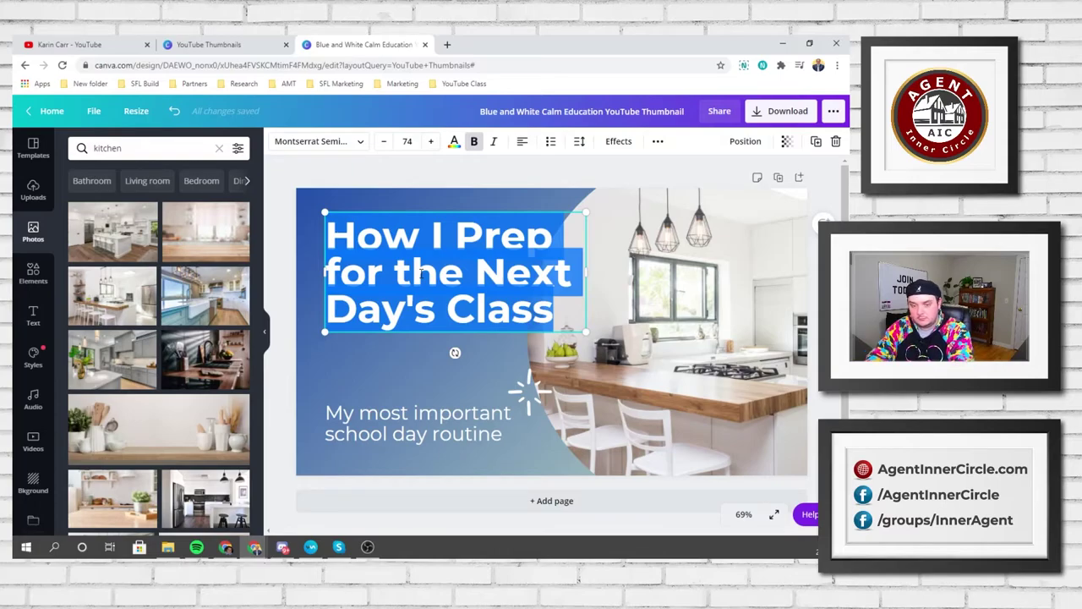
text(Staging Your)
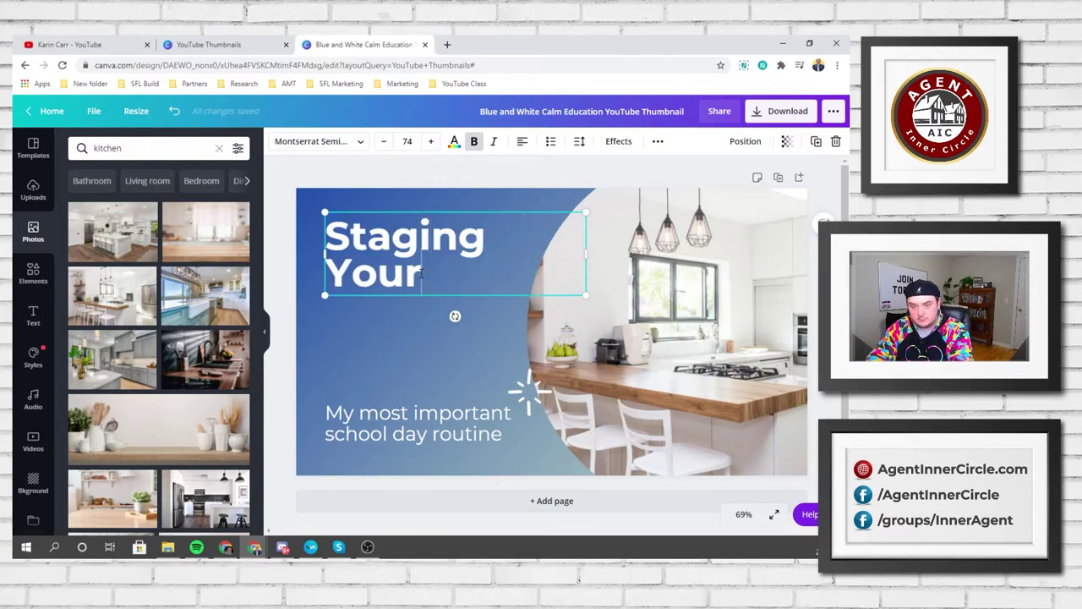
text( Kitchen)
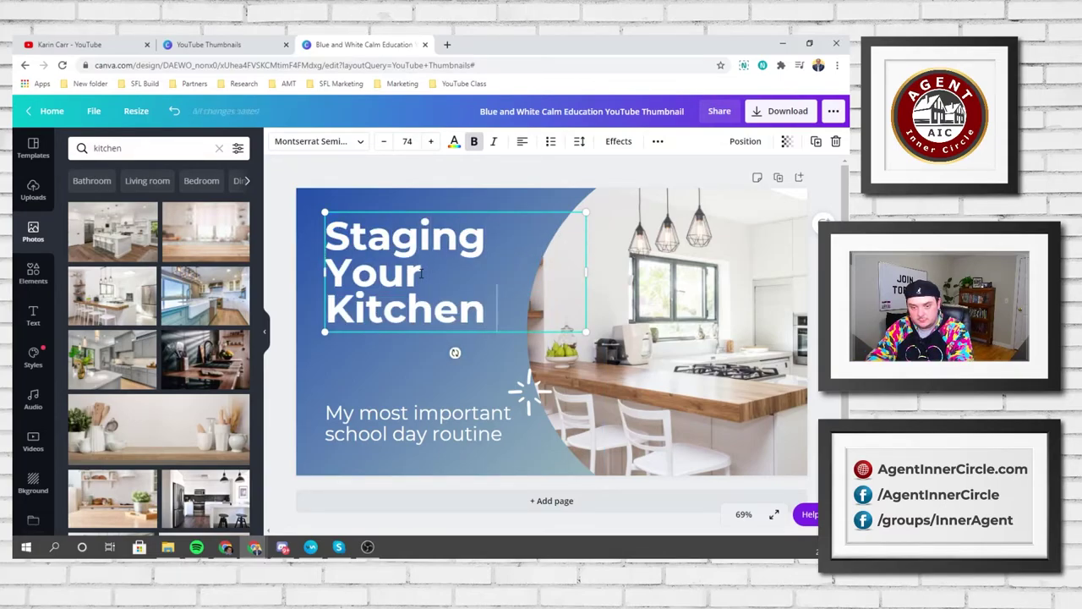
text( to Sell)
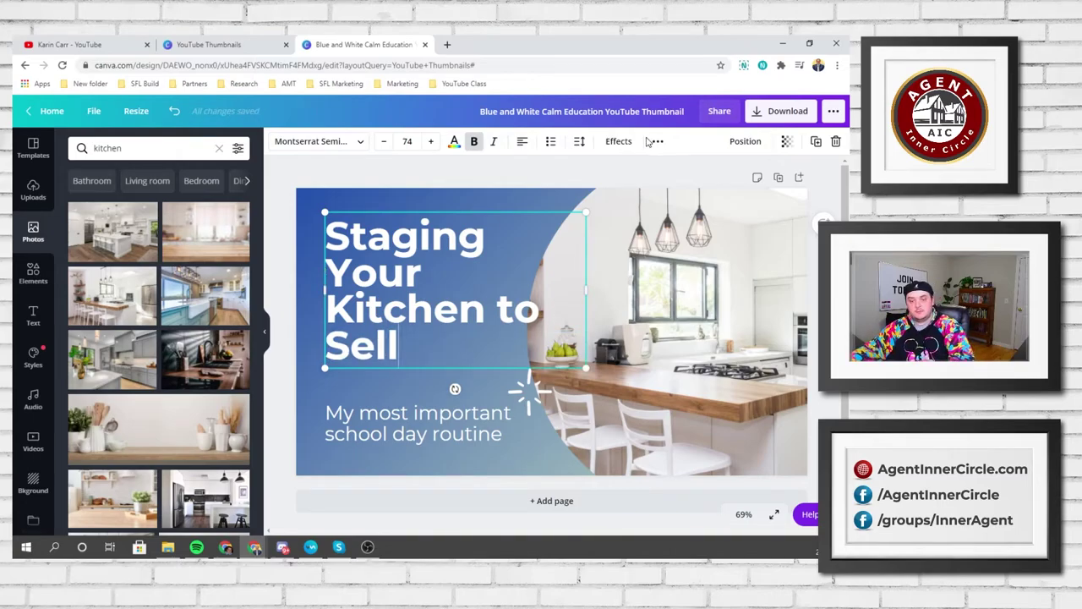
click(546, 178)
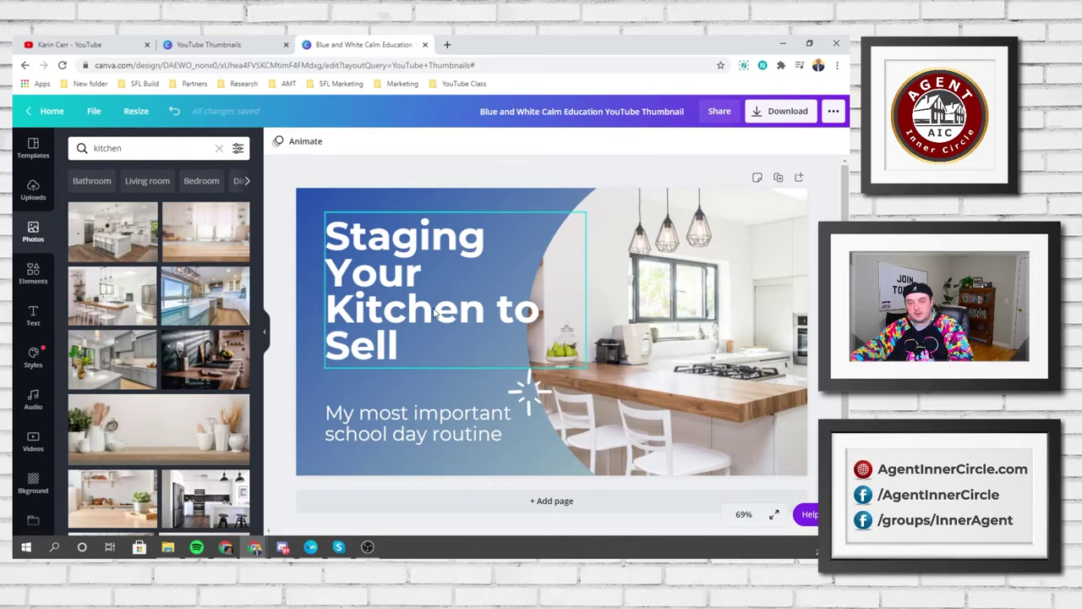
click(388, 304)
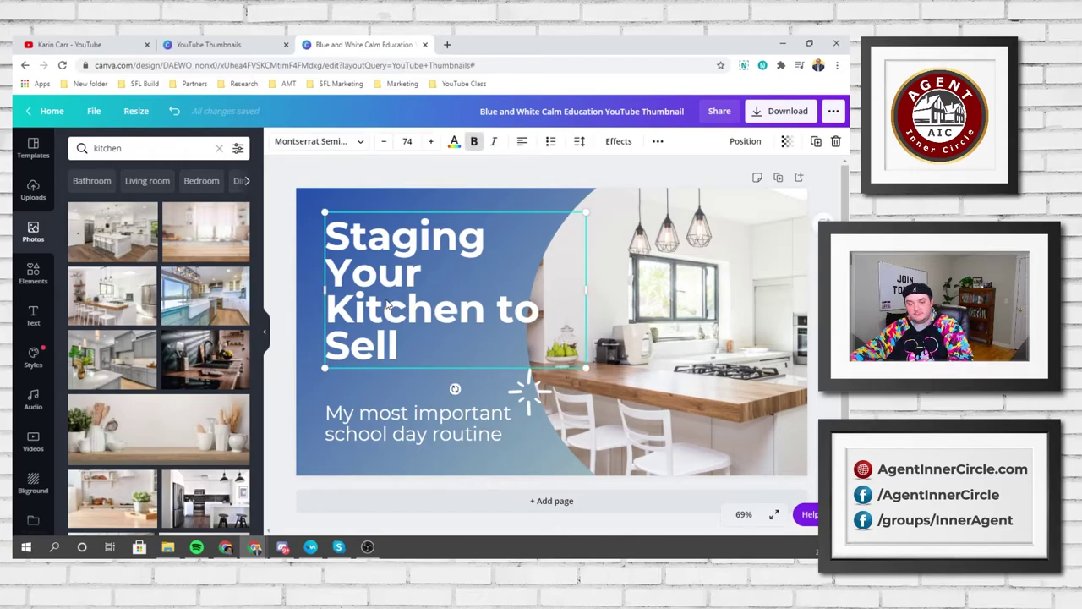
click(391, 173)
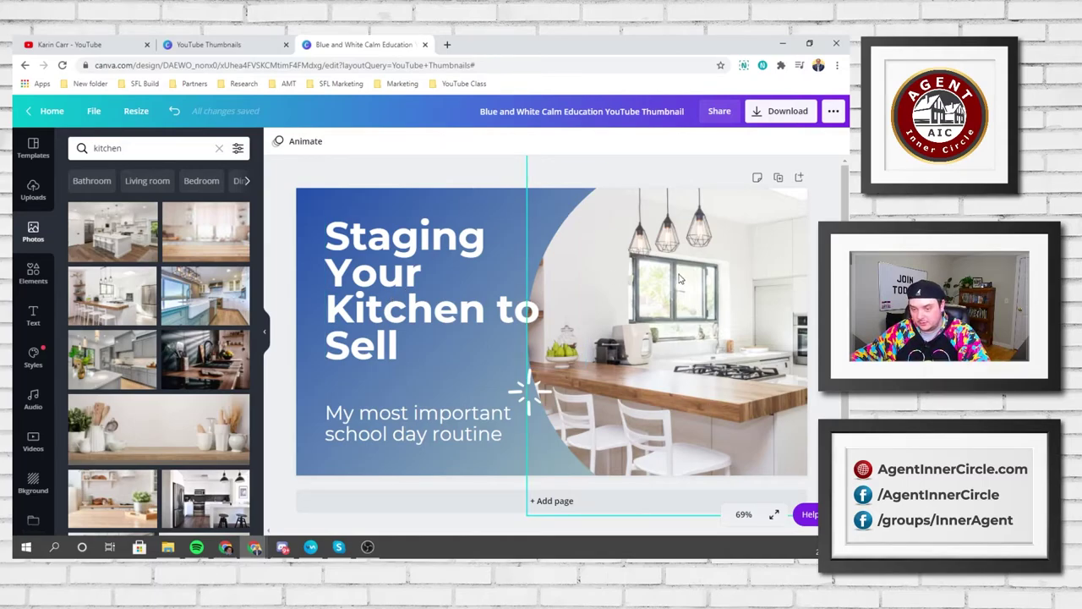
Retitle the headline '10 Kitchen Mistakes Before Selling Your Home' and reshape its box.
click(374, 341)
double_click(384, 313)
click(377, 233)
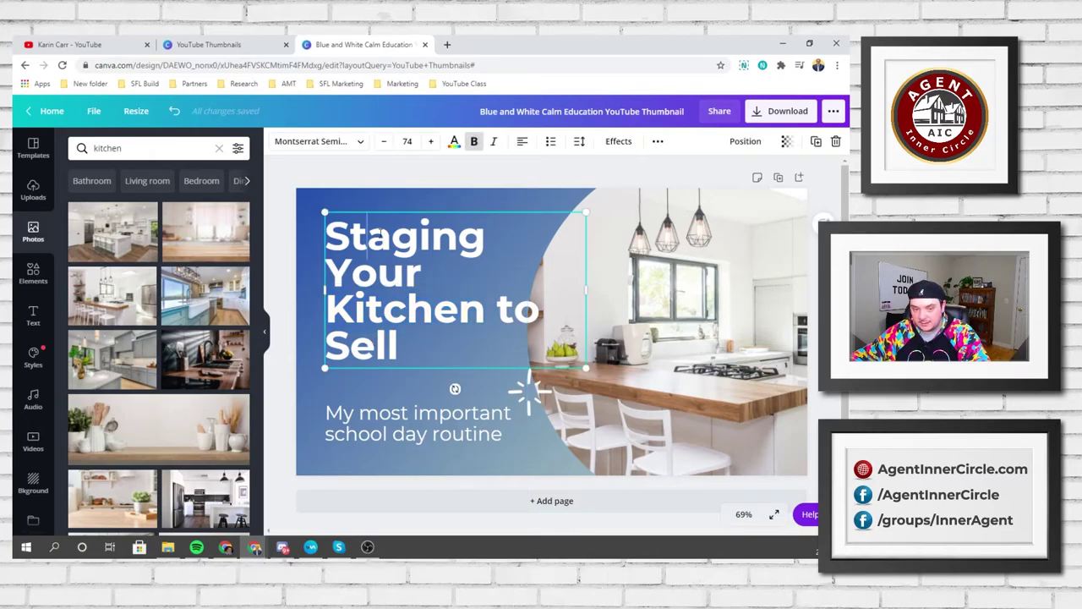
key(ctrl+a)
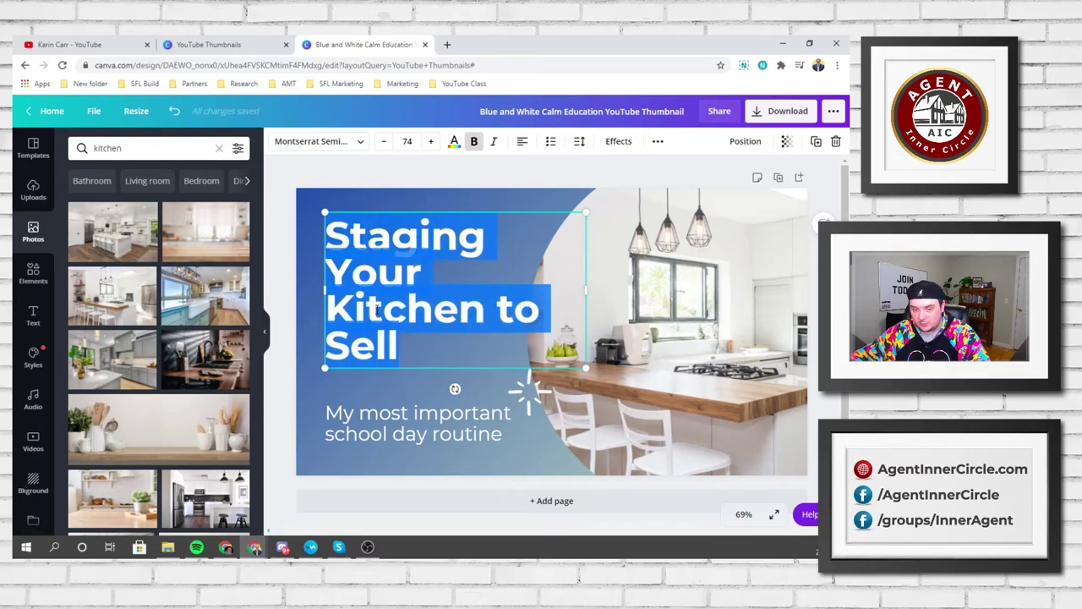
text(10)
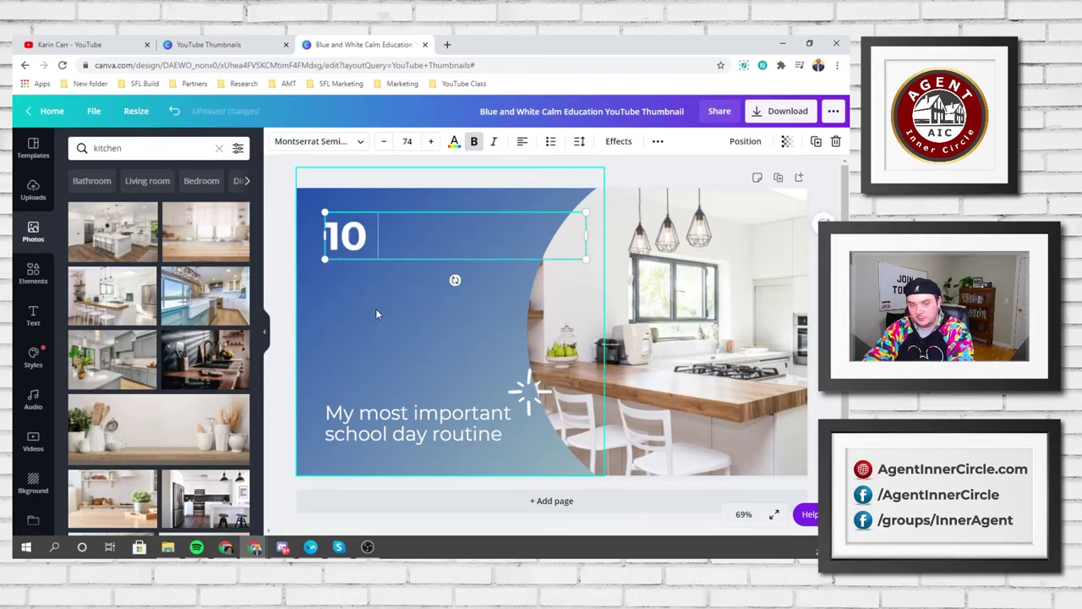
text( Kitchen Mi)
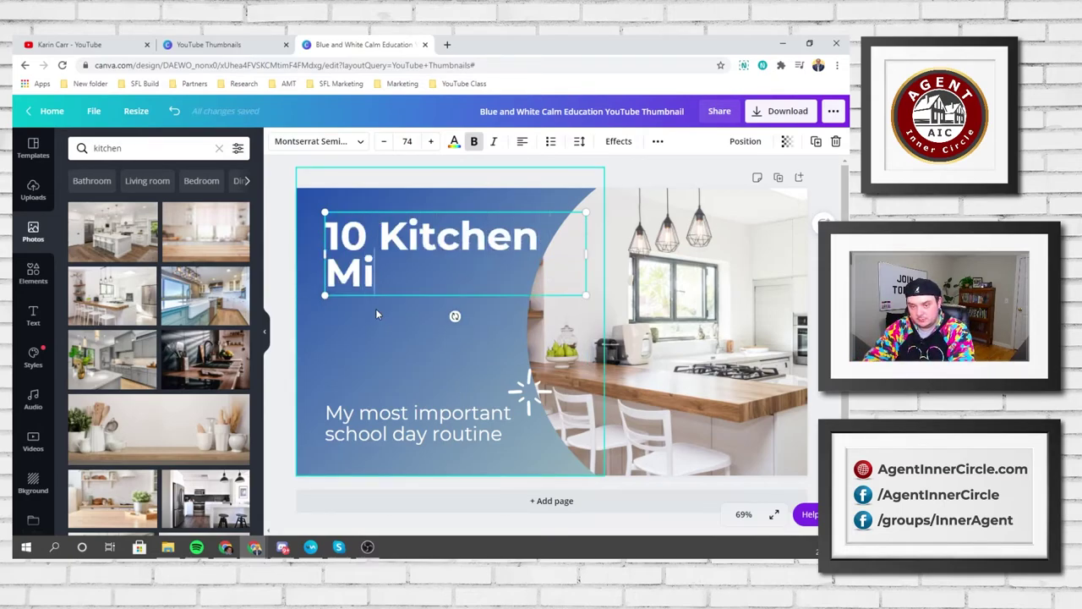
text(stakes Before Sel)
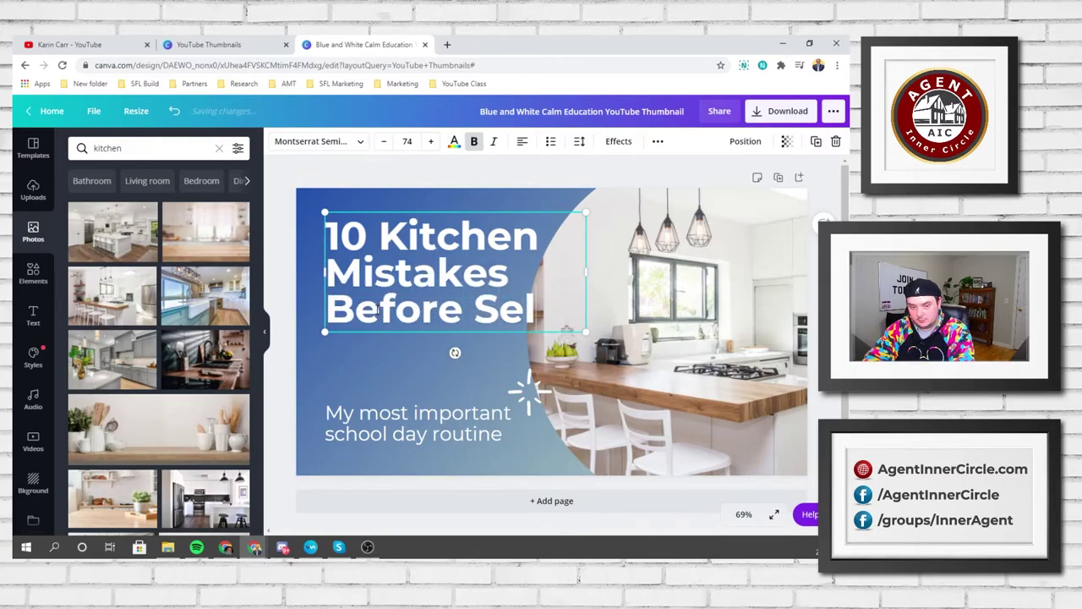
text(ling Your Home)
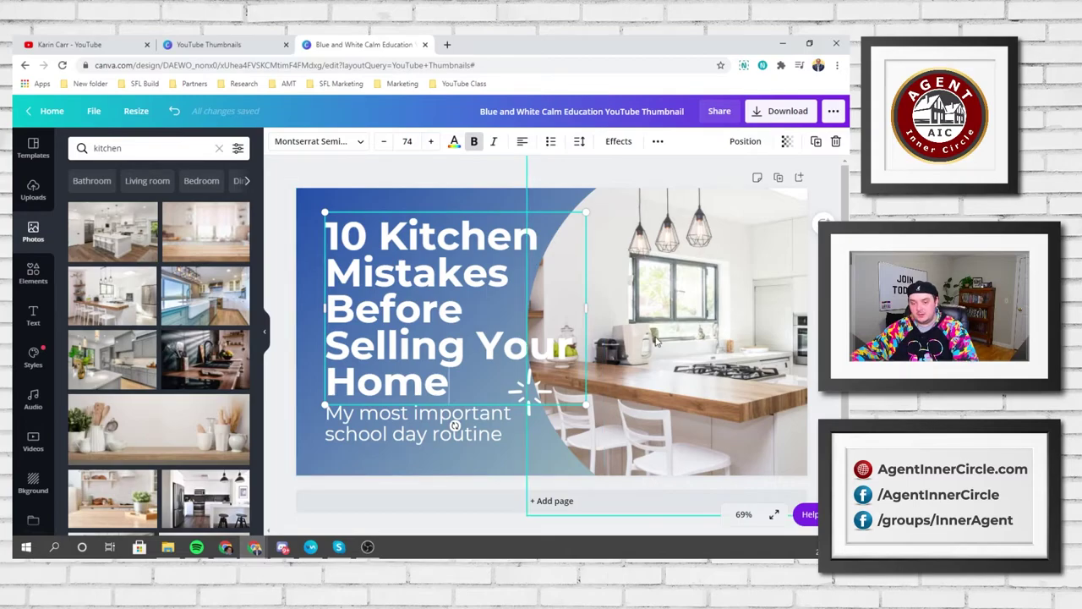
drag(587, 407, 529, 377)
drag(536, 290, 501, 304)
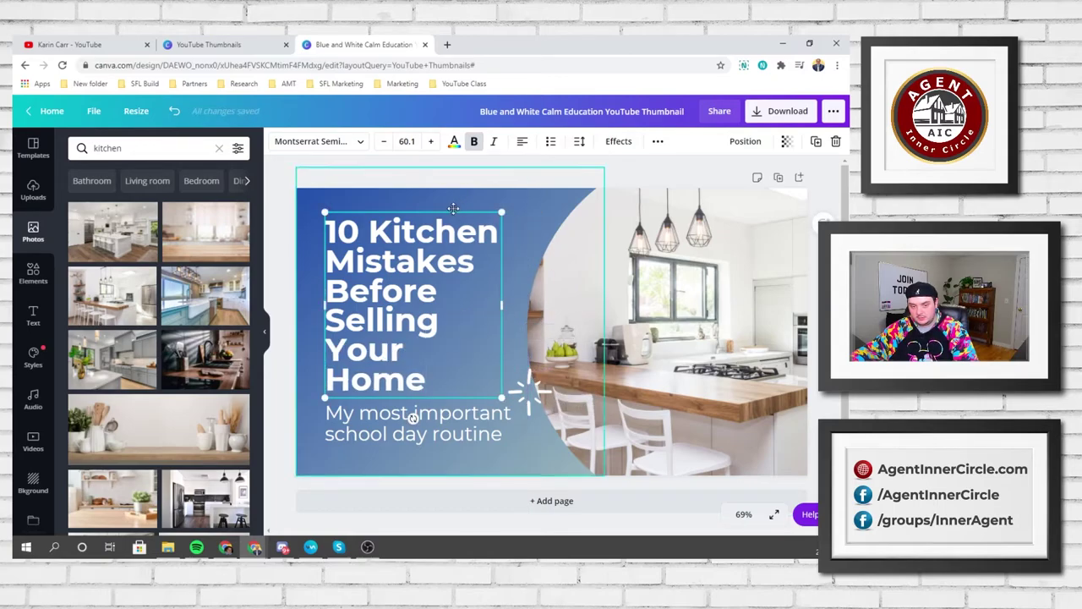
drag(453, 208, 444, 194)
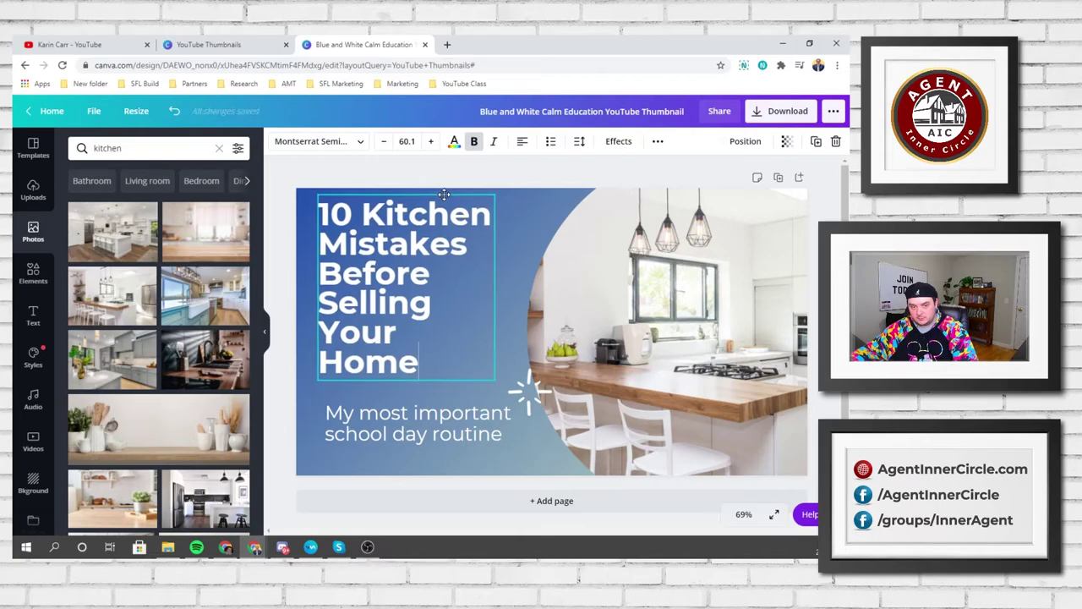
Adjust the title font size, settling on 74.
click(431, 141)
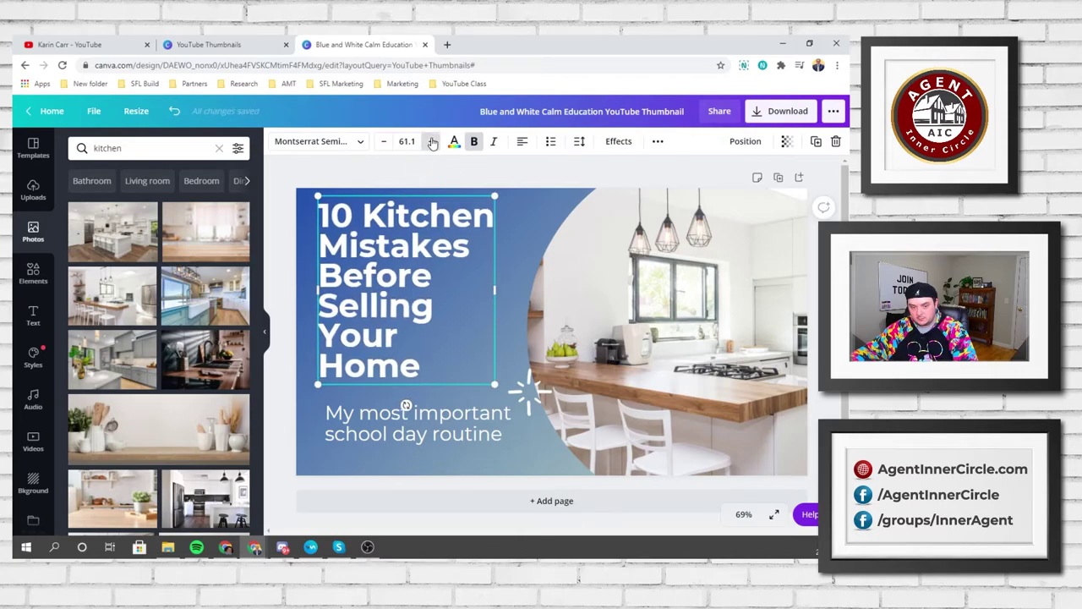
click(431, 141)
click(431, 141)
drag(499, 300, 522, 306)
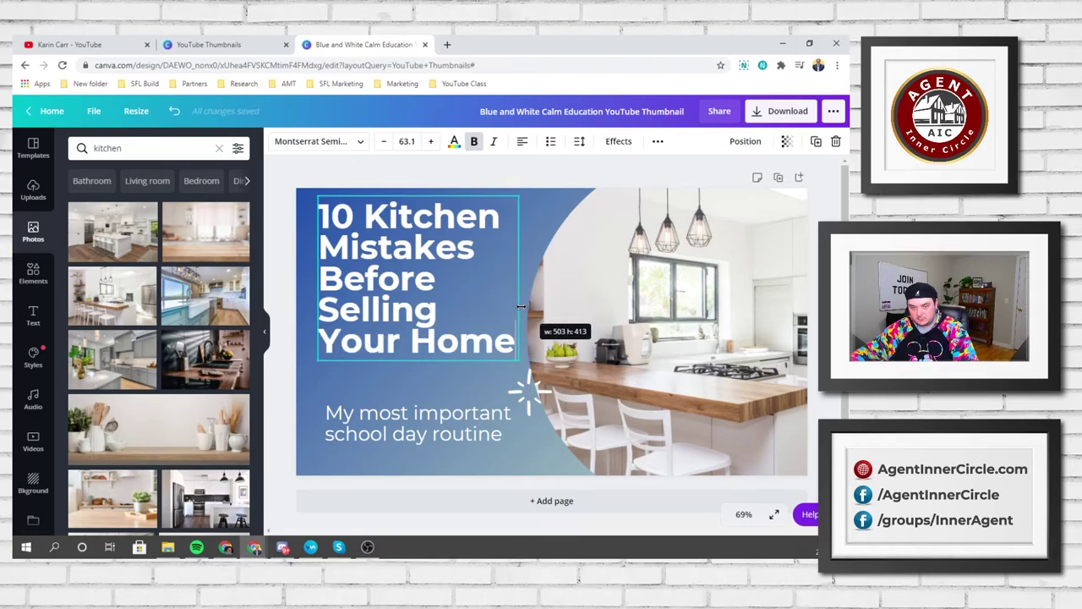
click(431, 141)
click(432, 141)
click(431, 141)
click(431, 141)
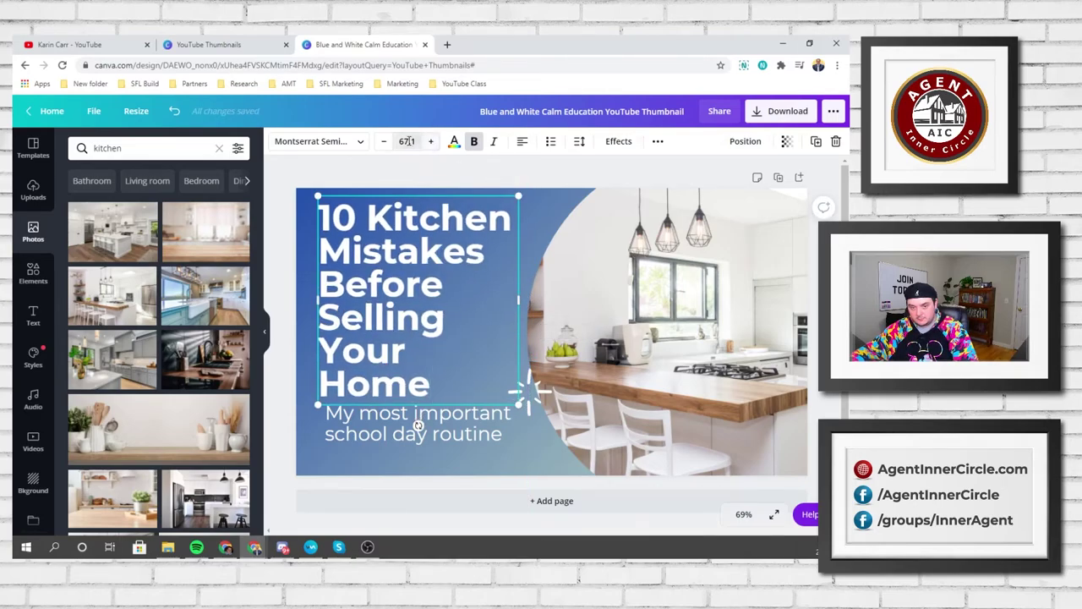
click(406, 141)
click(383, 141)
click(383, 141)
click(383, 142)
click(381, 148)
click(381, 148)
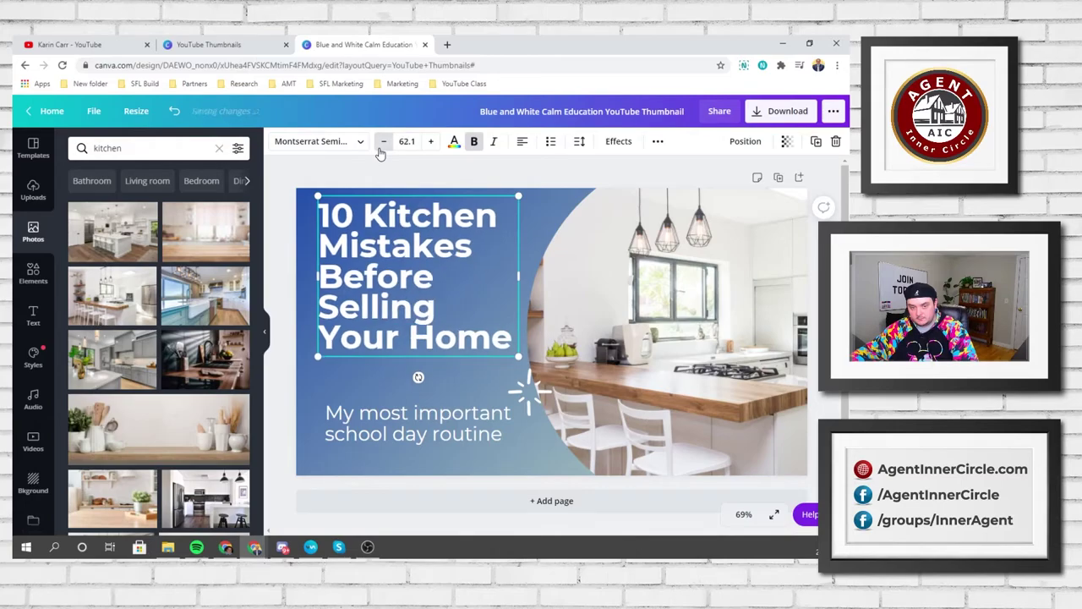
click(382, 148)
click(381, 148)
click(382, 148)
click(381, 148)
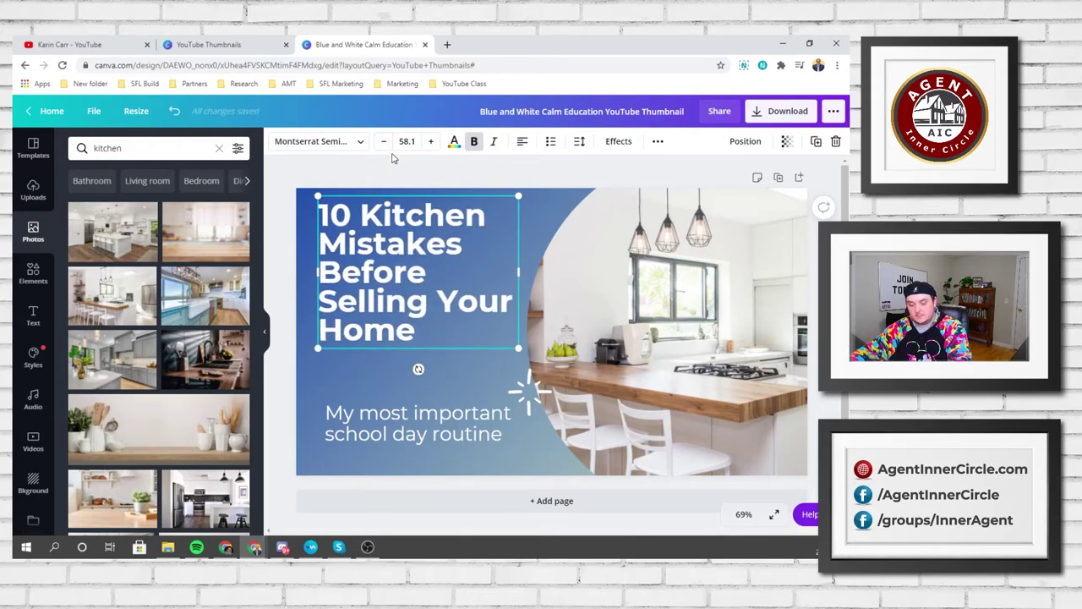
key(ctrl+z)
key(ctrl+z)
key(ctrl+z)
key(ctrl+z)
key(ctrl+z)
key(ctrl+z)
key(ctrl+z)
key(ctrl+z)
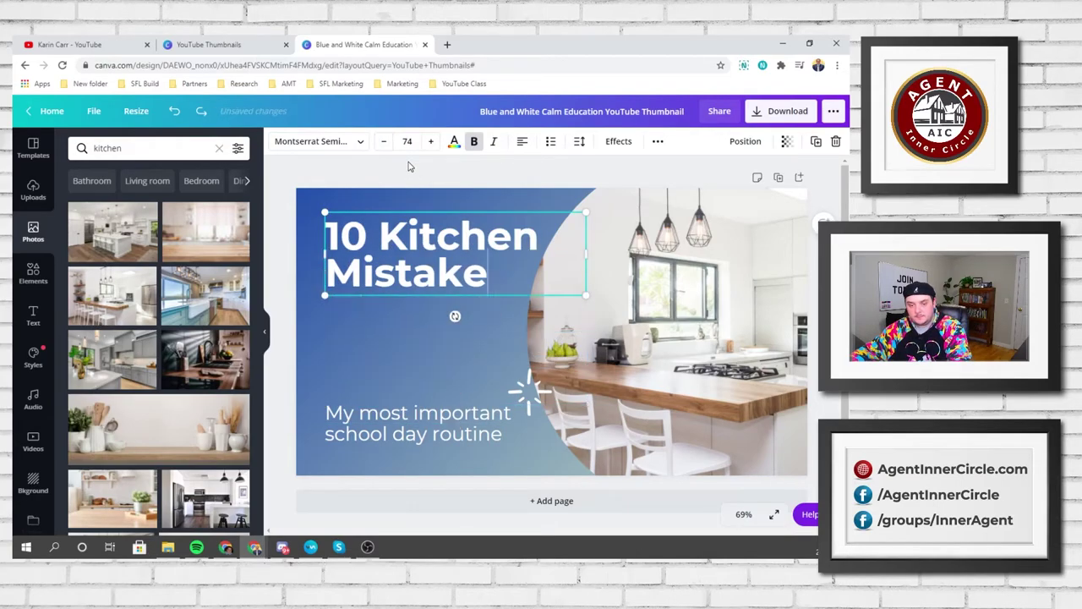
key(ctrl+y)
key(ctrl+y)
key(ctrl+y)
key(ctrl+y)
key(ctrl+y)
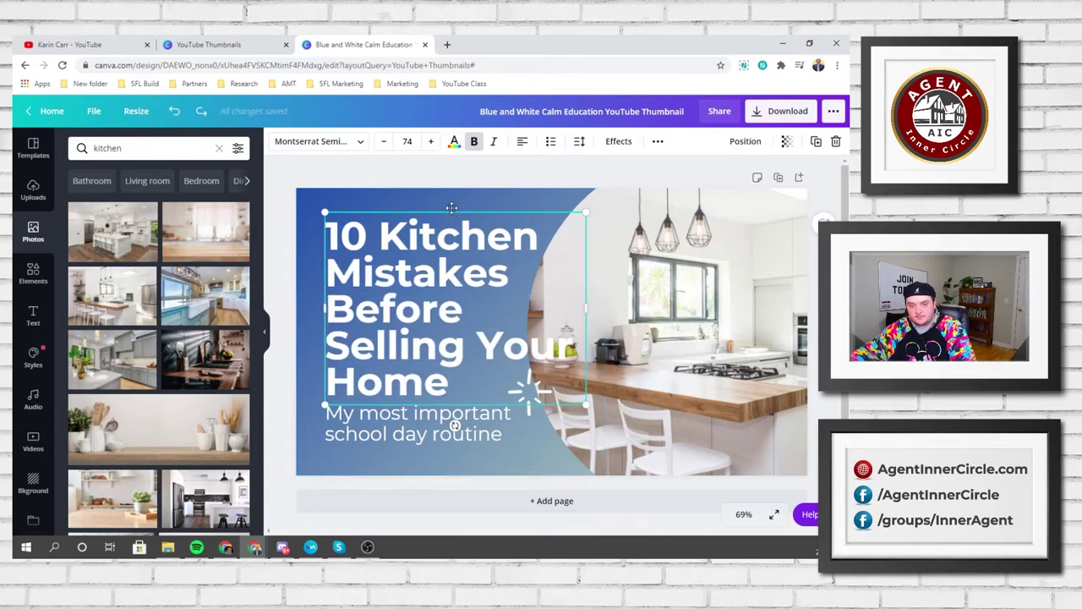
Narrow and recentre the title box and reduce its font size to 64.
drag(587, 306, 559, 313)
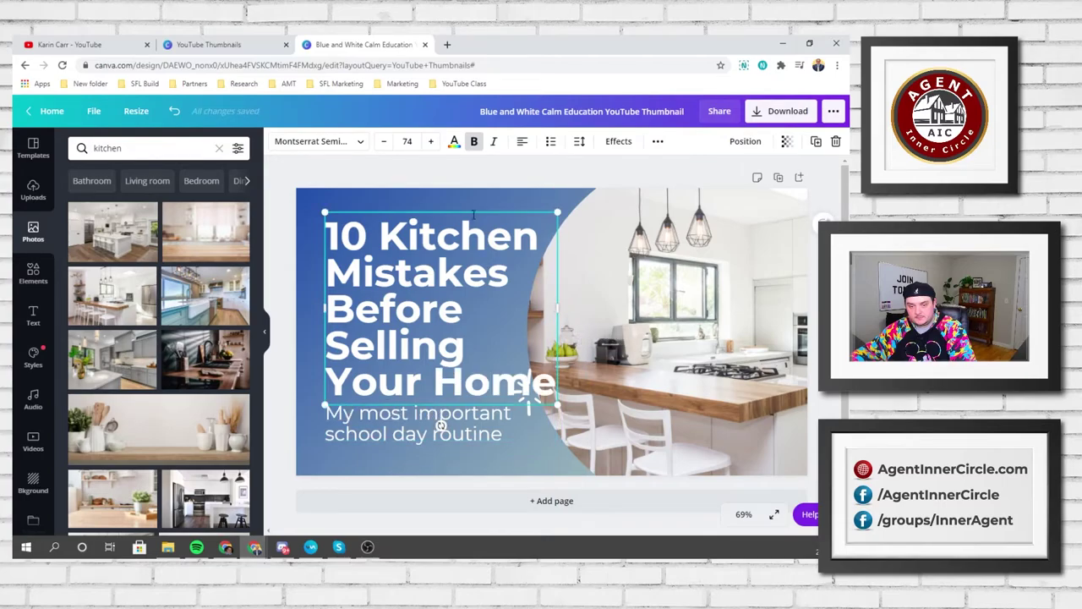
drag(476, 211, 474, 197)
drag(556, 297, 544, 298)
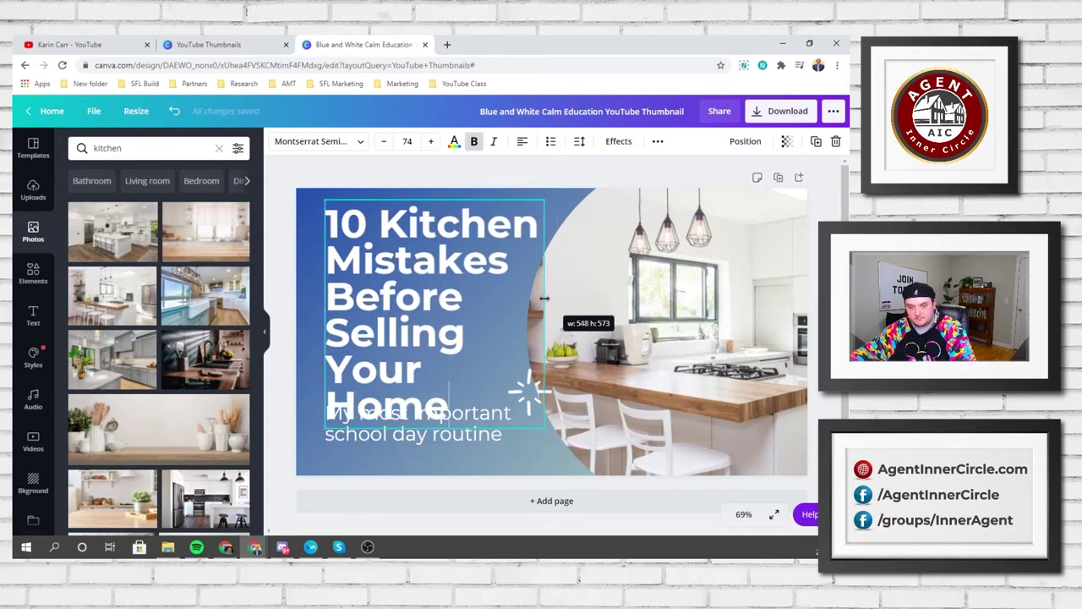
click(383, 142)
click(384, 142)
click(383, 142)
click(384, 142)
click(383, 142)
click(384, 142)
click(384, 142)
click(384, 142)
click(384, 142)
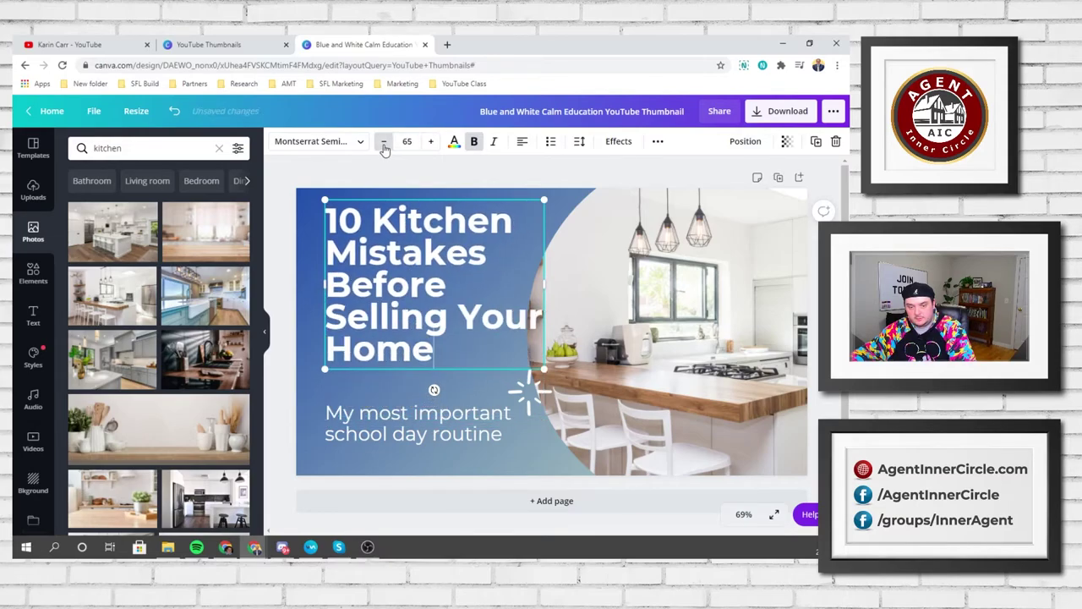
click(384, 142)
drag(546, 281, 519, 281)
Replace the subtitle with 'Even the most savvy sellers make this mistake'.
click(461, 420)
double_click(460, 420)
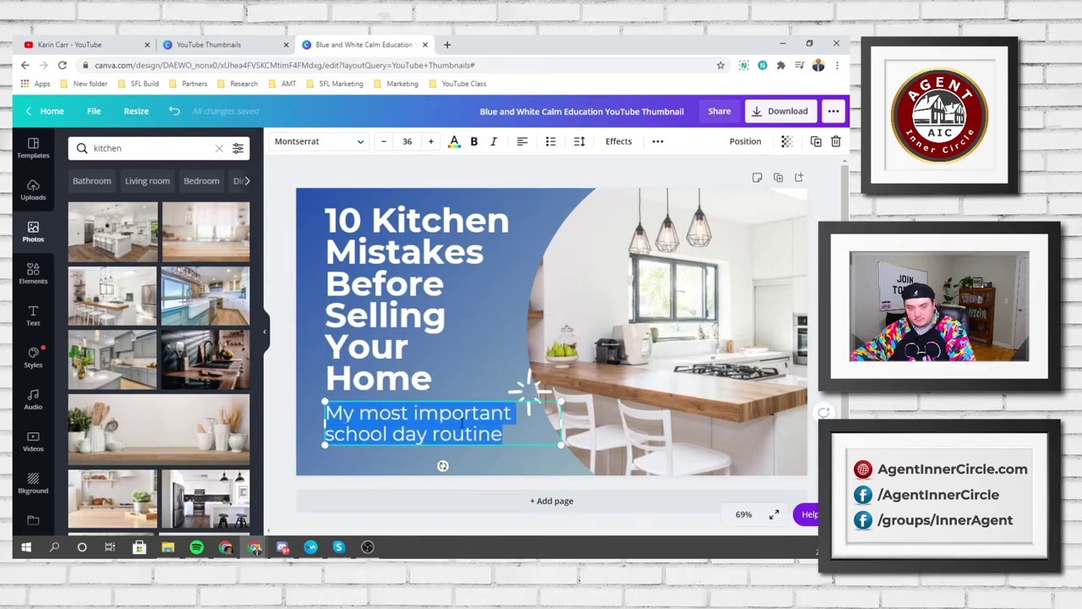
text(Don't)
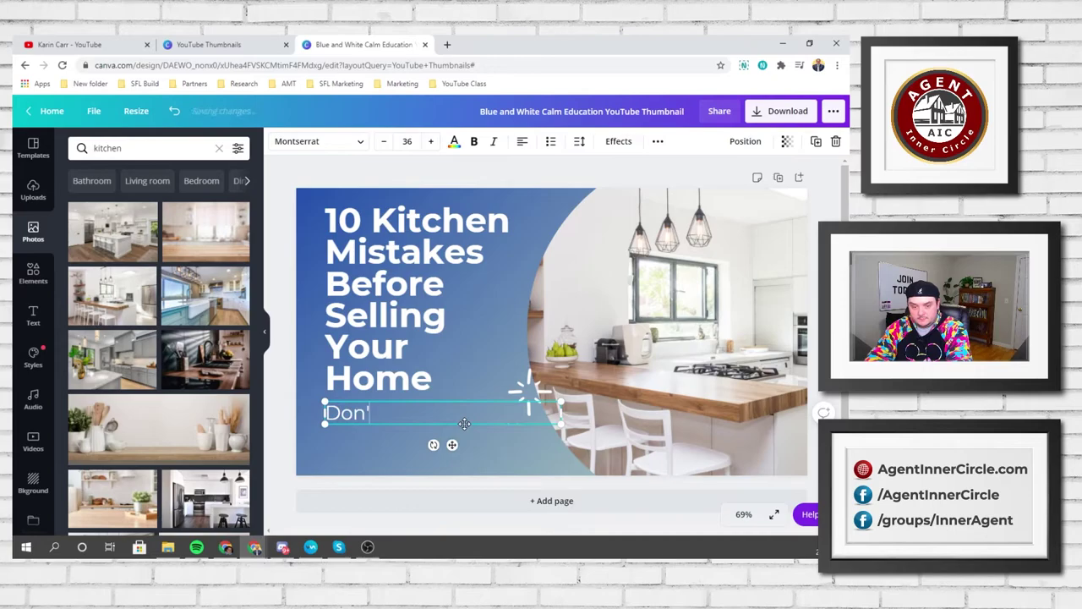
key(BackSpace)
key(BackSpace)
key(BackSpace)
key(BackSpace)
key(BackSpace)
key(BackSpace)
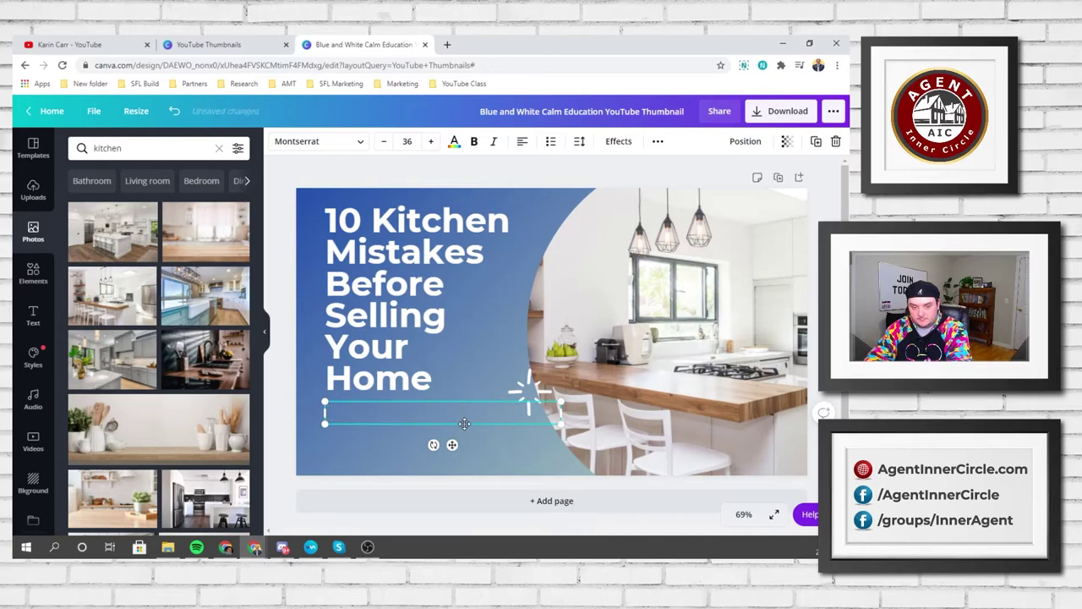
text(Even the most savvy)
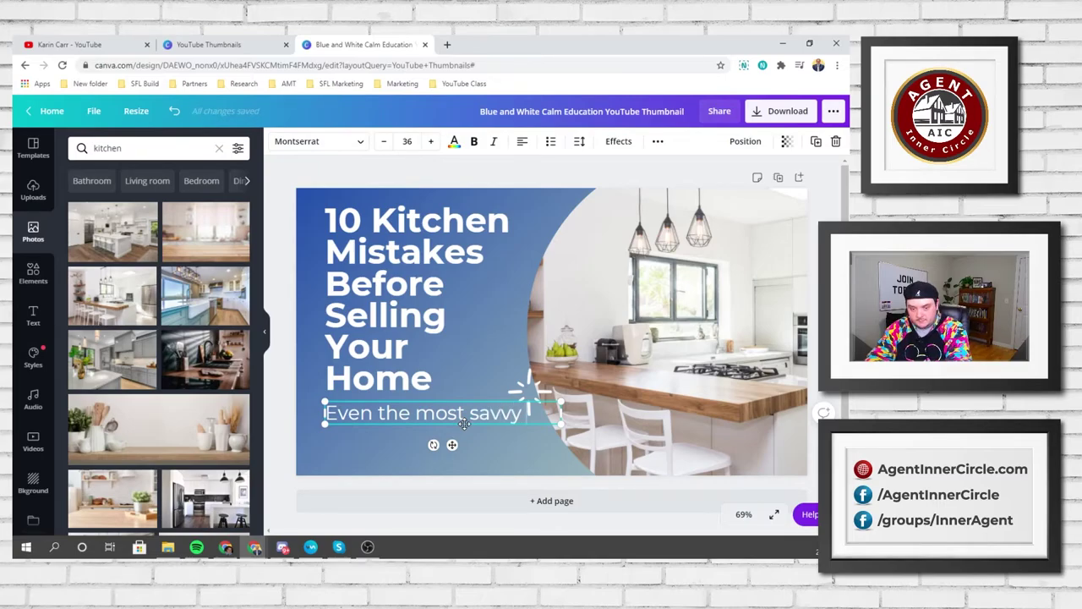
text(se)
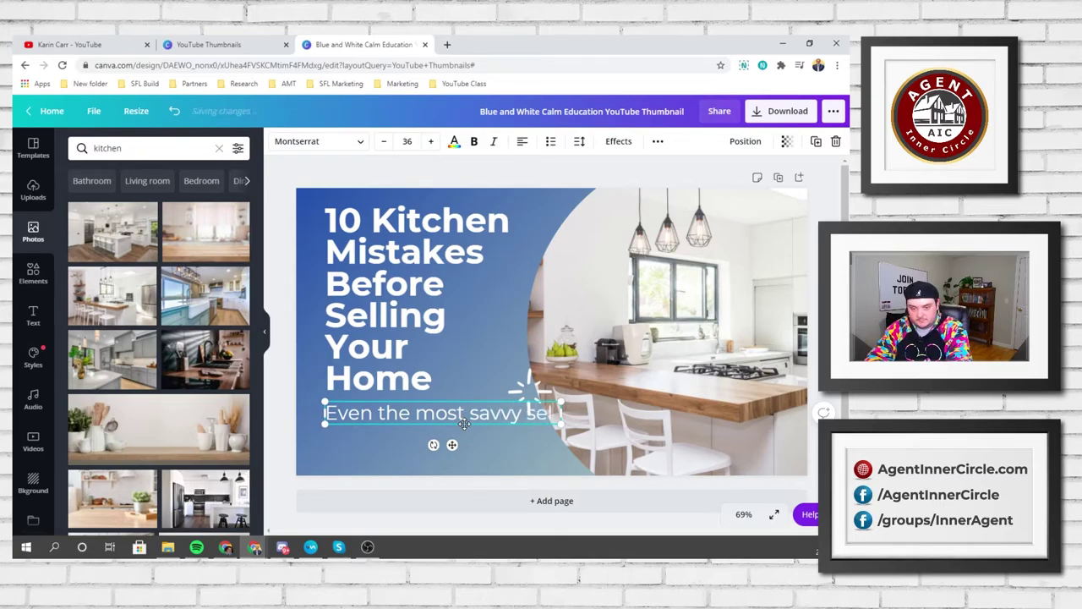
text(llers make this mistake)
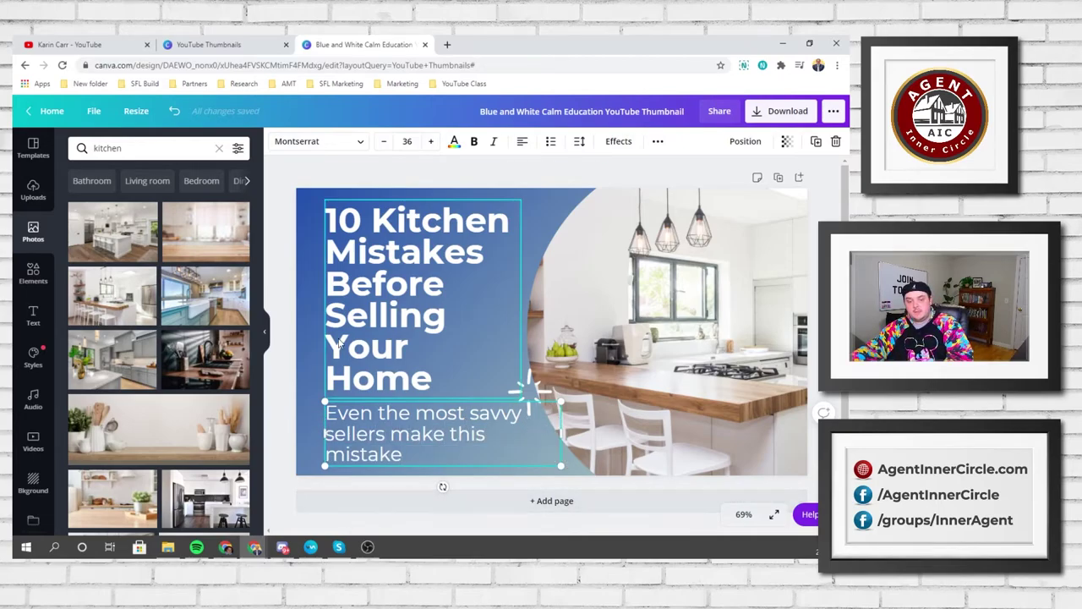
click(275, 253)
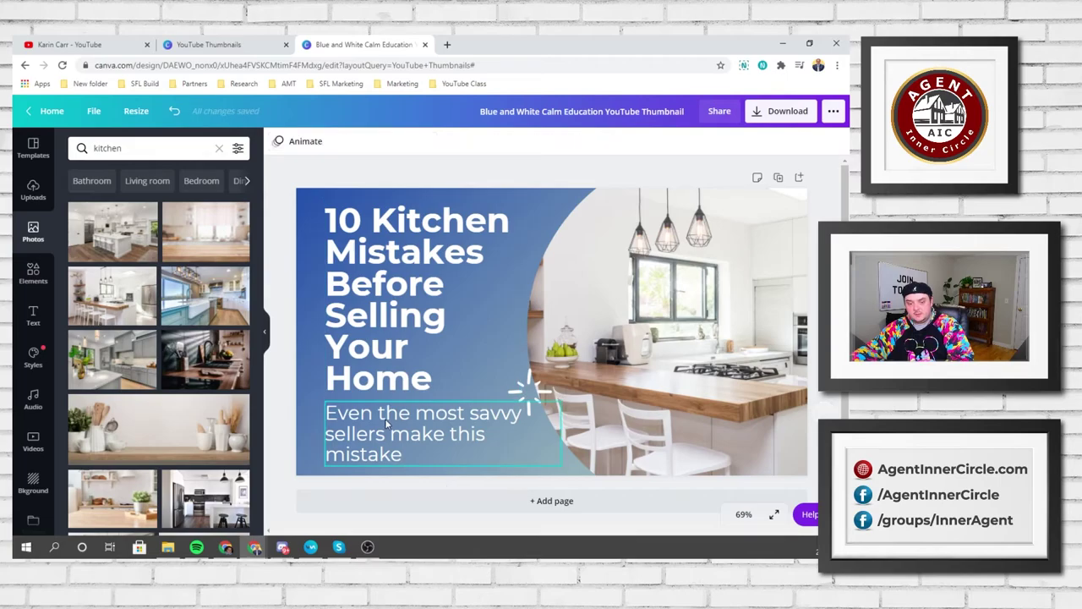
click(393, 285)
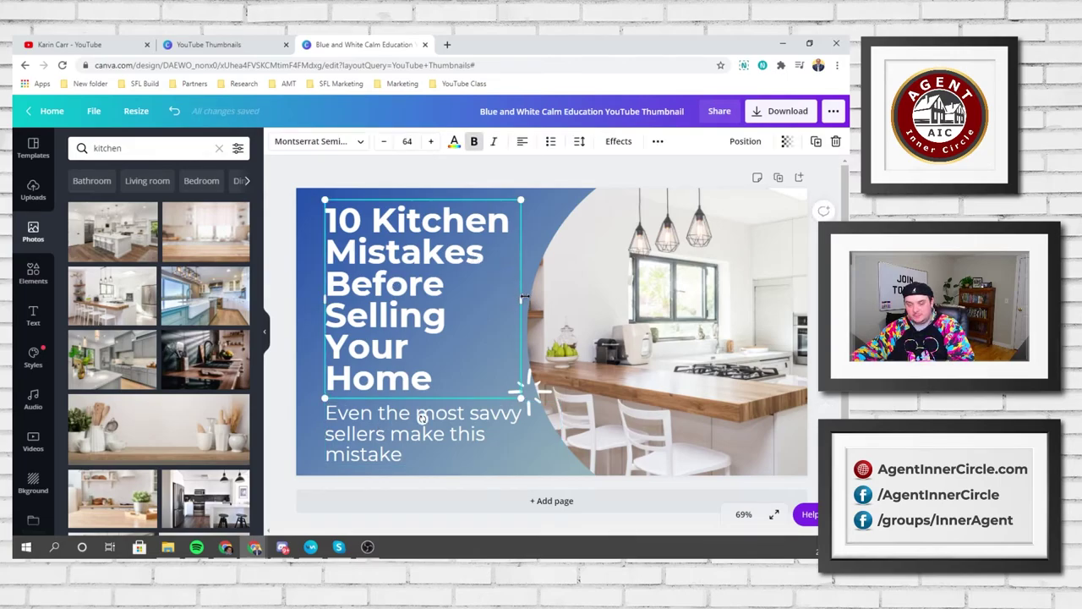
Reduce the title to font size 50 and nudge it slightly down along the centre guide.
drag(524, 298, 527, 297)
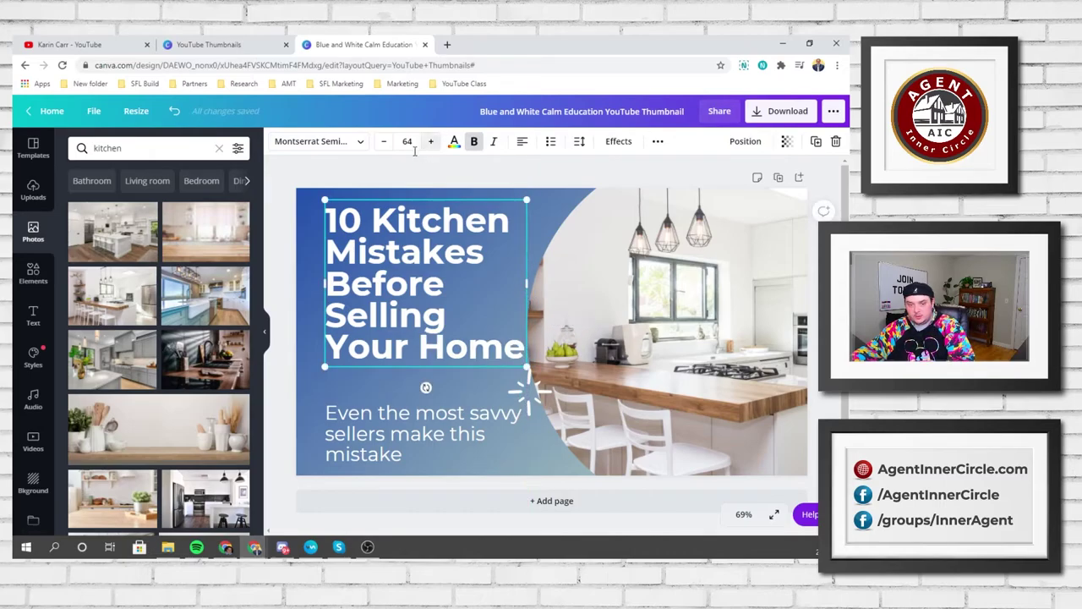
click(381, 145)
double_click(381, 146)
triple_click(381, 145)
triple_click(381, 145)
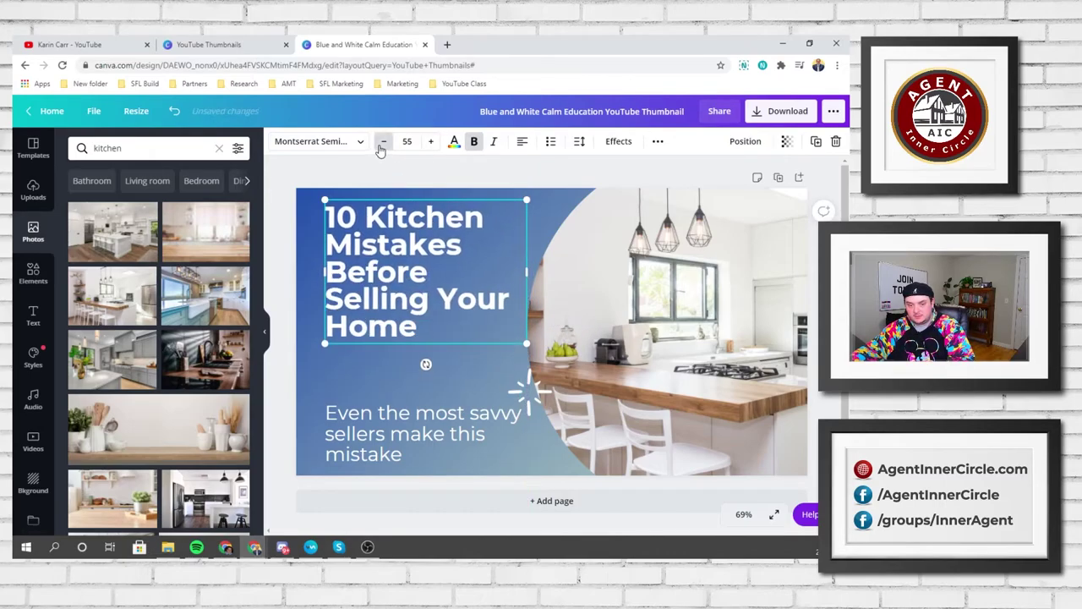
double_click(382, 145)
double_click(381, 145)
click(381, 146)
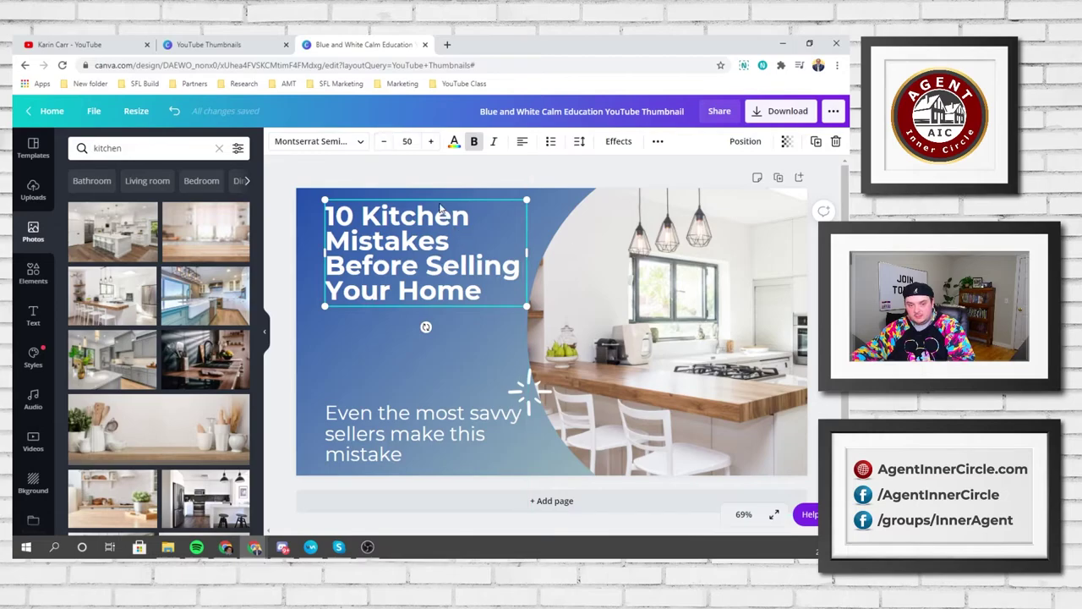
mouse_move(440, 208)
mouse_down()
mouse_move(424, 208)
mouse_move(440, 196)
mouse_move(437, 214)
mouse_up()
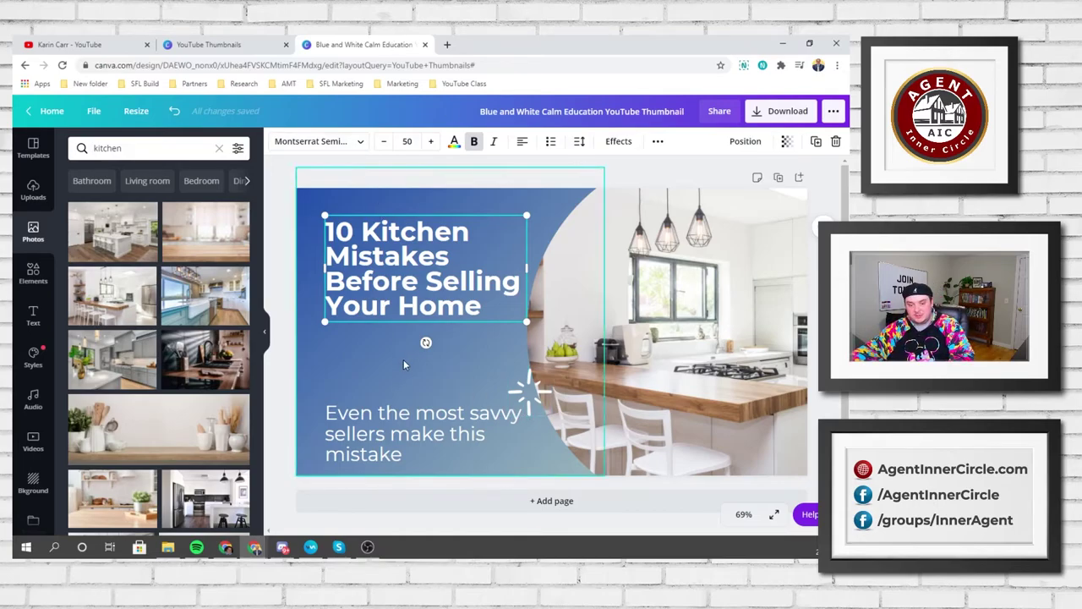
Move the title down and widen the subtitle and title boxes leftward so their left edges align.
drag(424, 256, 424, 326)
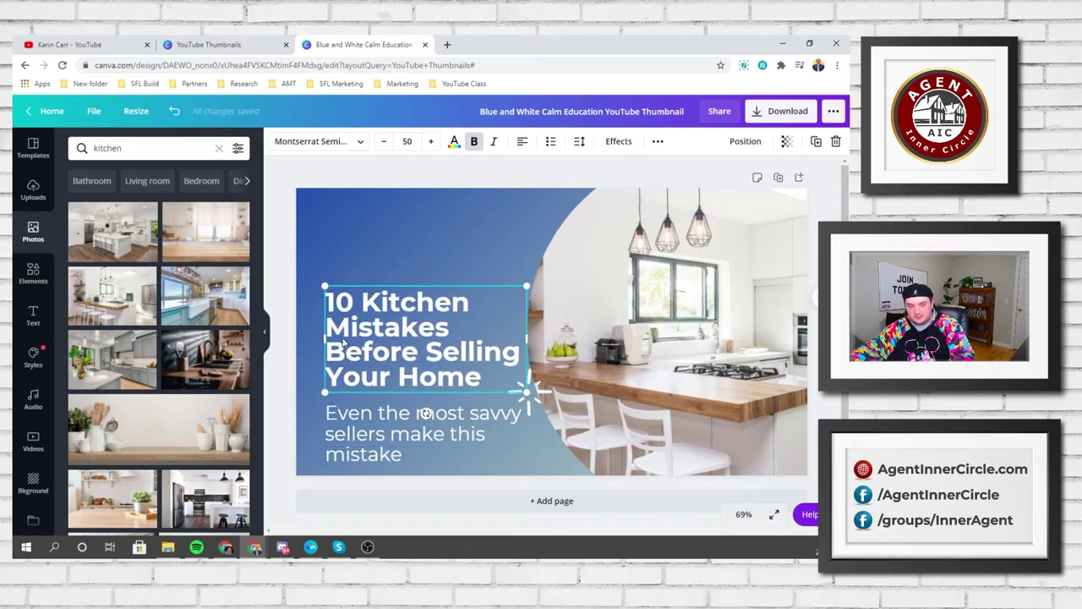
shift+click(348, 426)
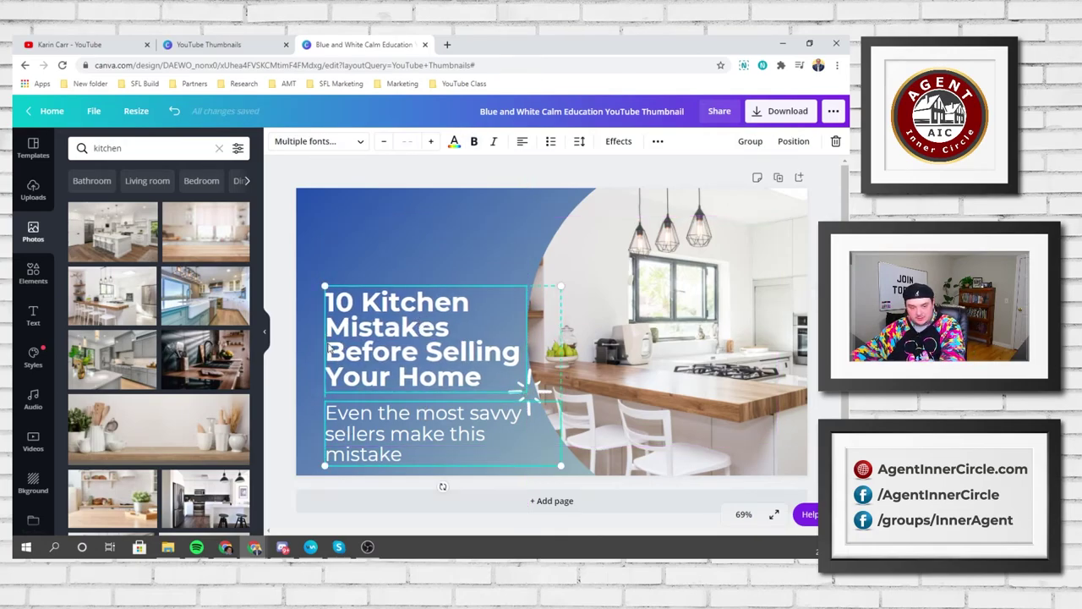
click(284, 444)
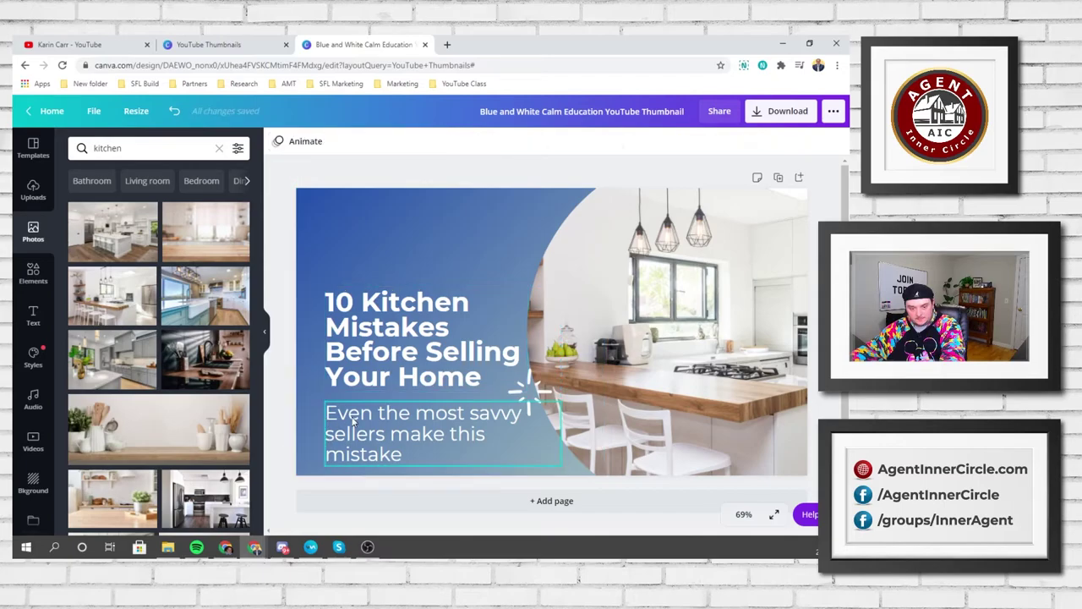
click(322, 433)
drag(322, 431, 314, 431)
click(325, 338)
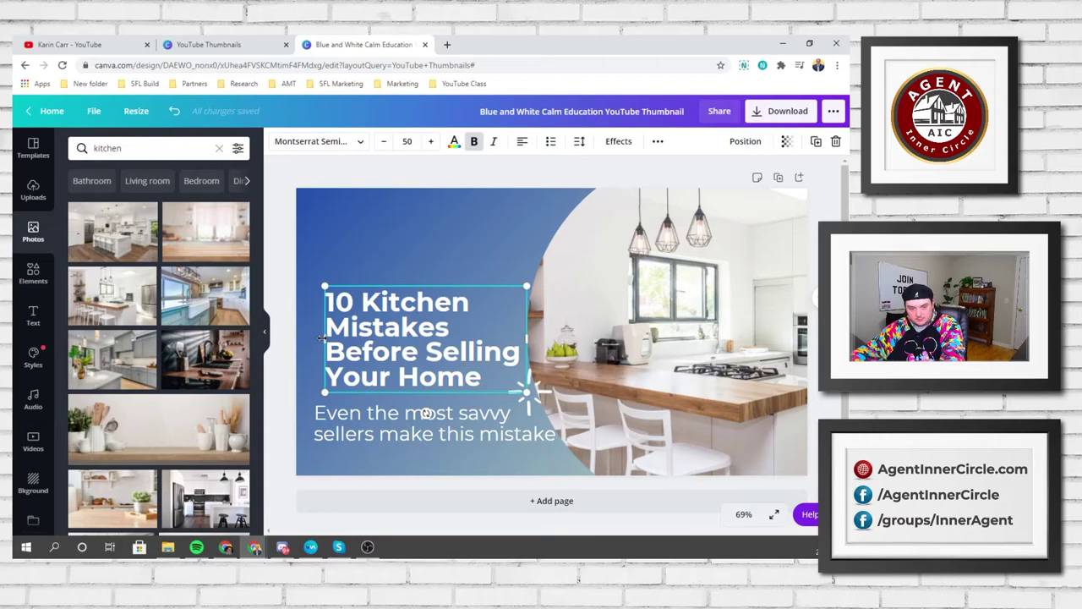
drag(322, 338, 314, 339)
Shift the title and subtitle down together toward the bottom-left.
click(383, 434)
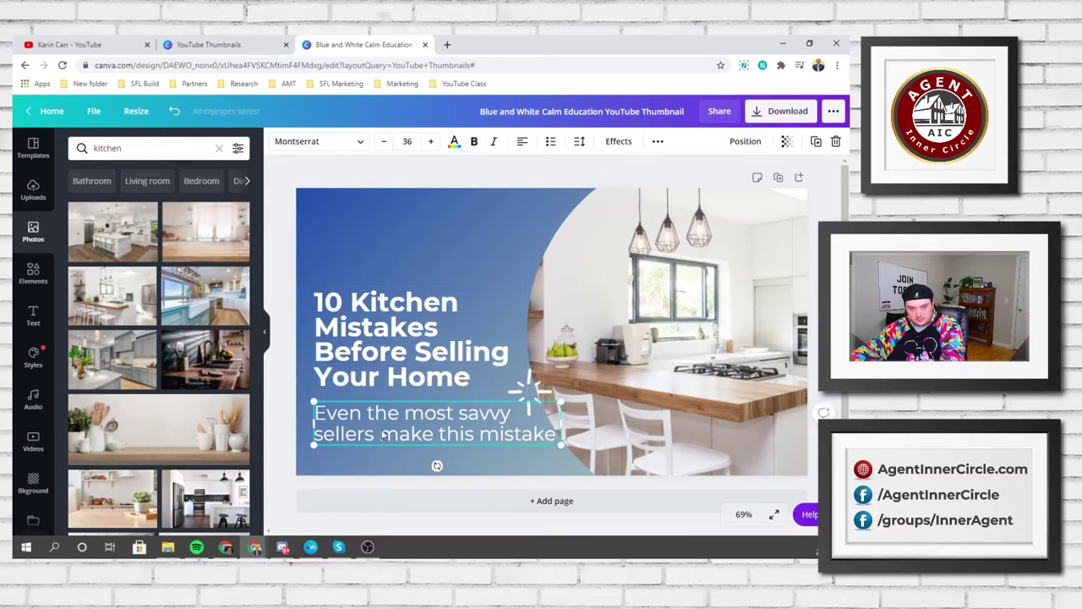
shift+click(391, 331)
drag(391, 331, 392, 335)
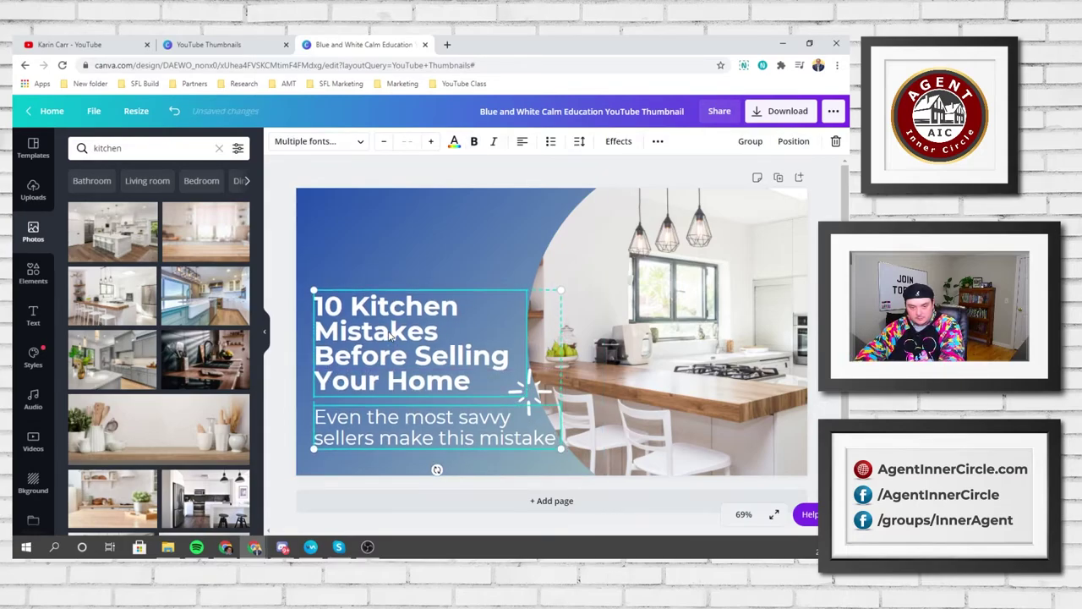
key(shift+Down)
key(shift+Down)
key(shift+Down)
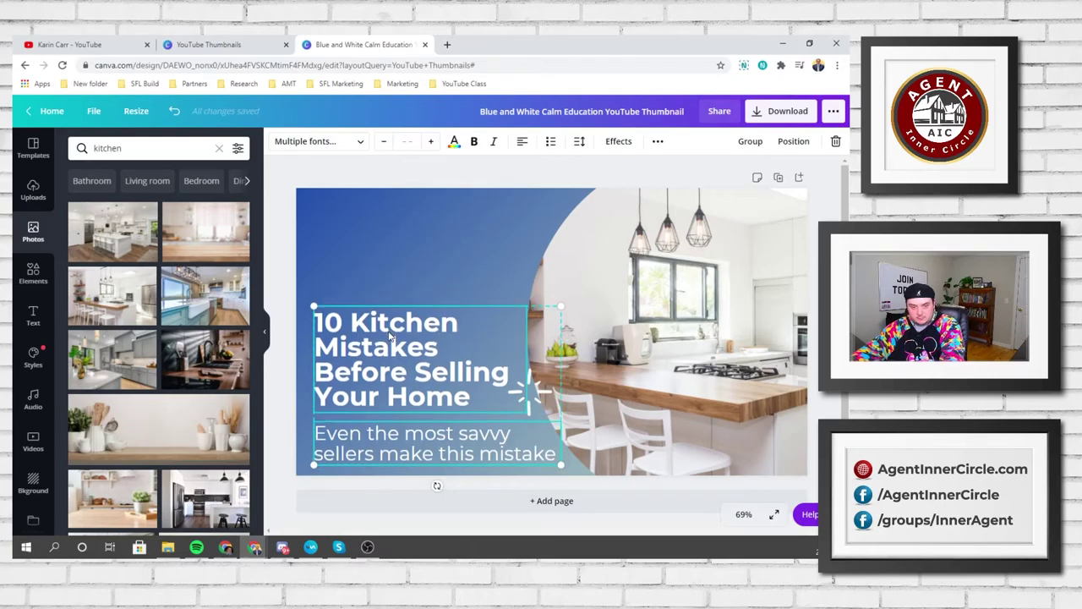
key(Escape)
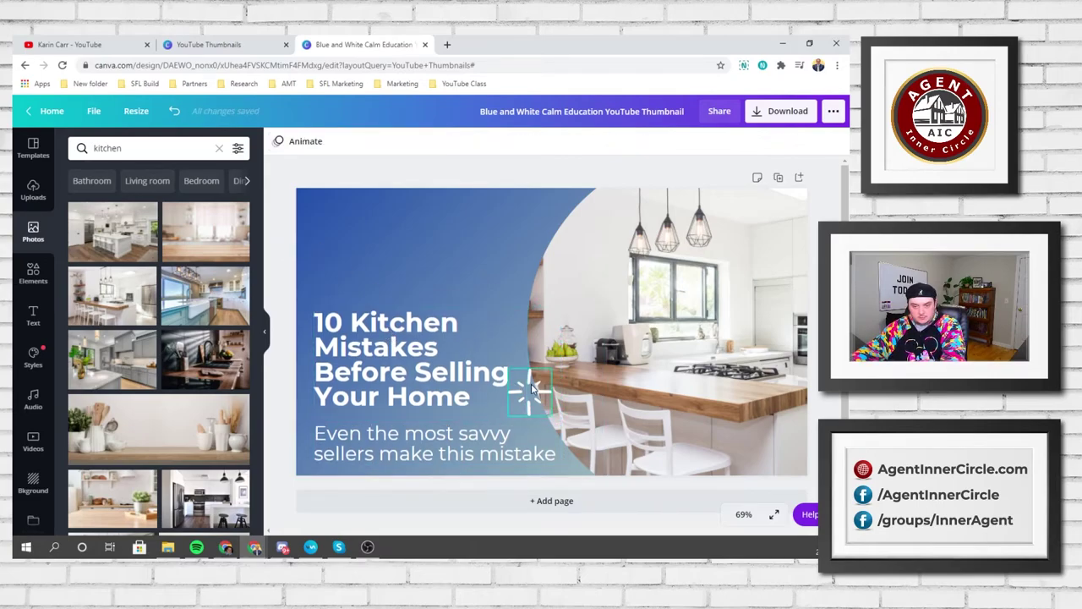
Shift the sparkle graphic slightly down and to the right.
click(533, 389)
drag(544, 394, 552, 410)
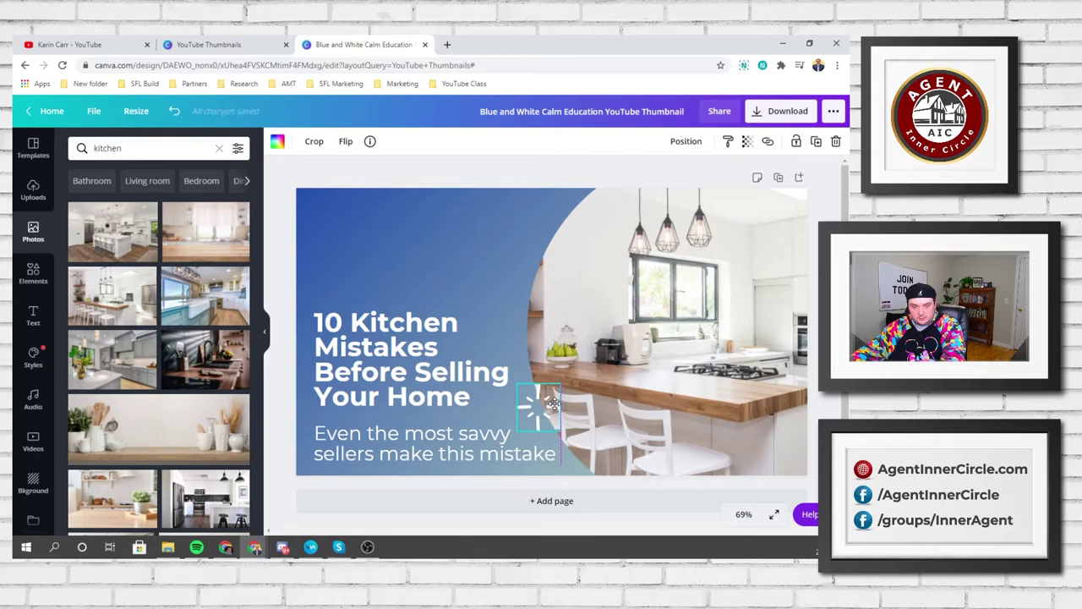
key(Escape)
Upload the RE/MAX logo from File Explorer and drop it onto the kitchen thumbnail.
click(33, 189)
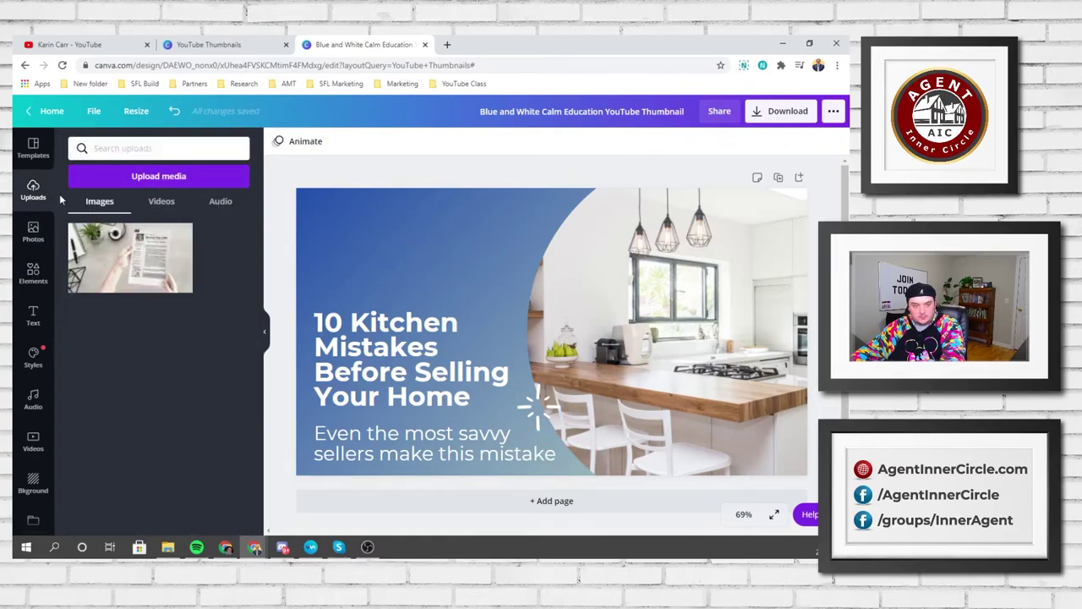
click(32, 227)
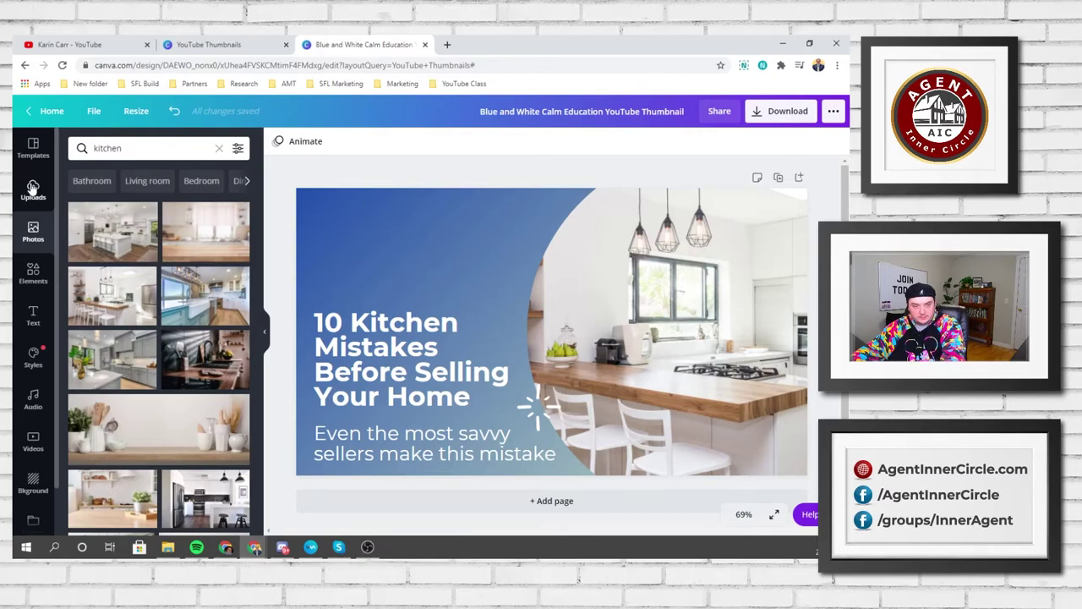
click(33, 190)
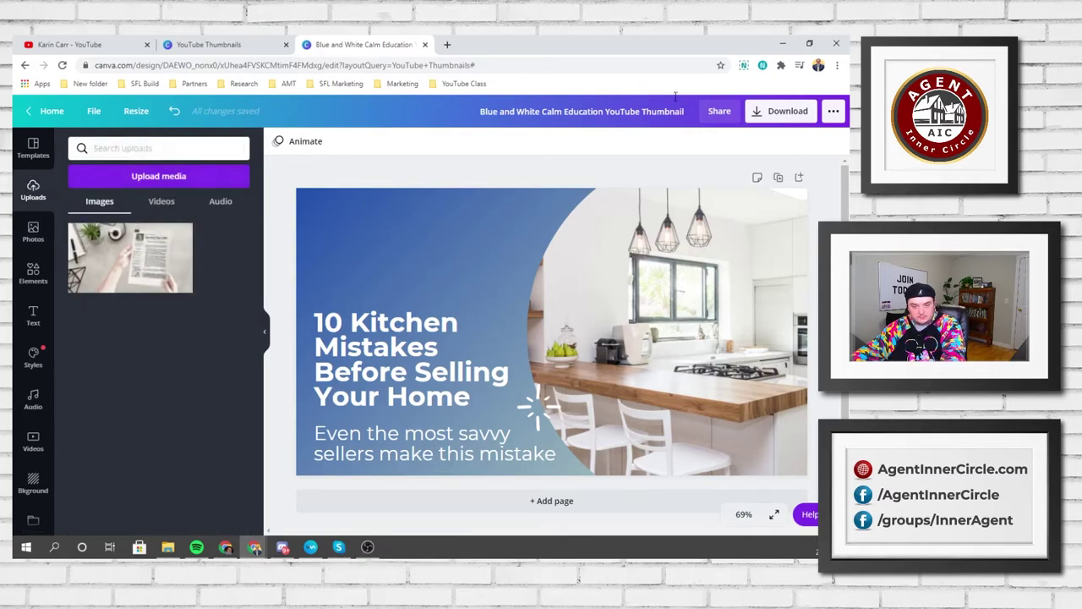
key(super+e)
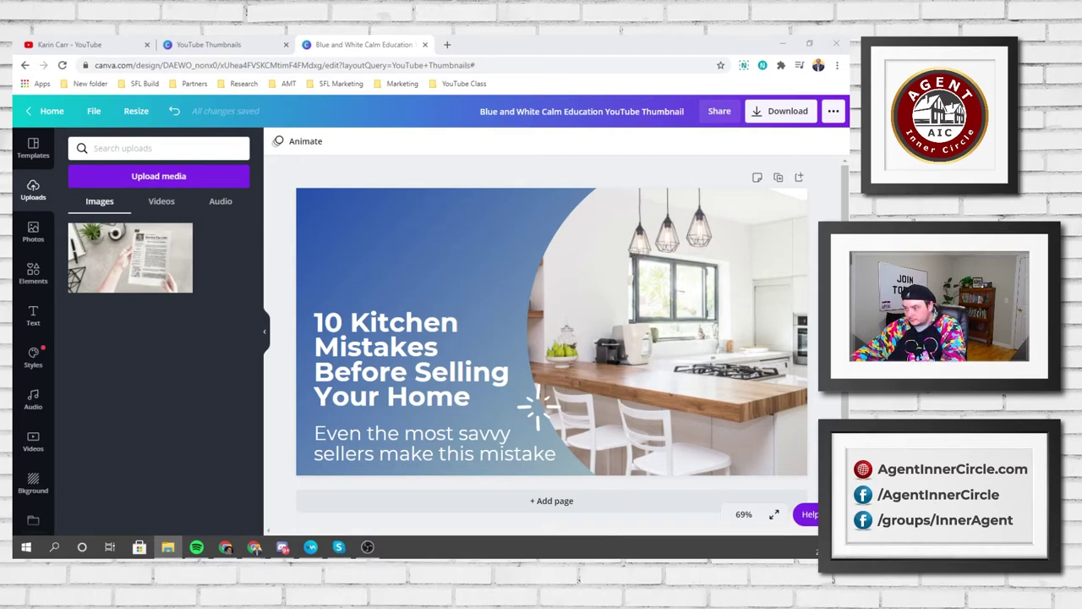
drag(685, 305, 490, 357)
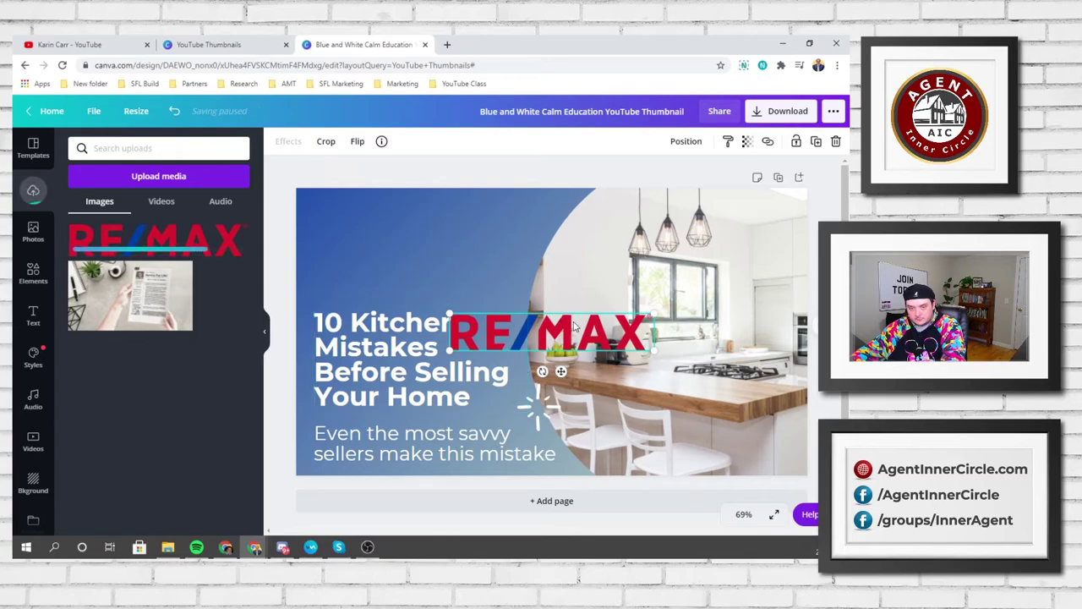
Position the RE/MAX logo at the top-left above the '10 Kitchen Mistakes' title.
drag(574, 326, 435, 237)
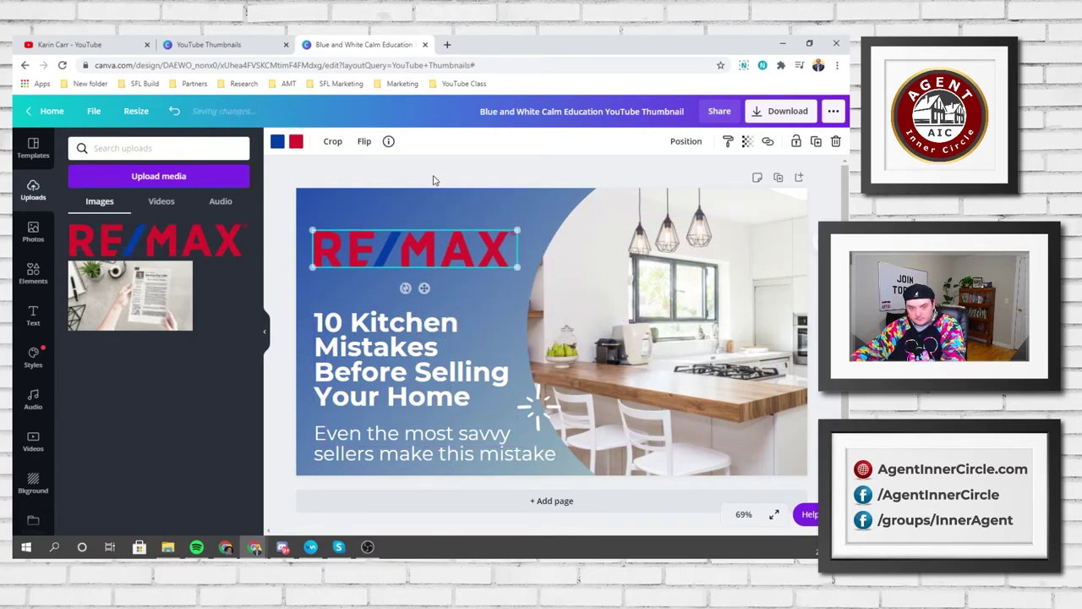
click(432, 179)
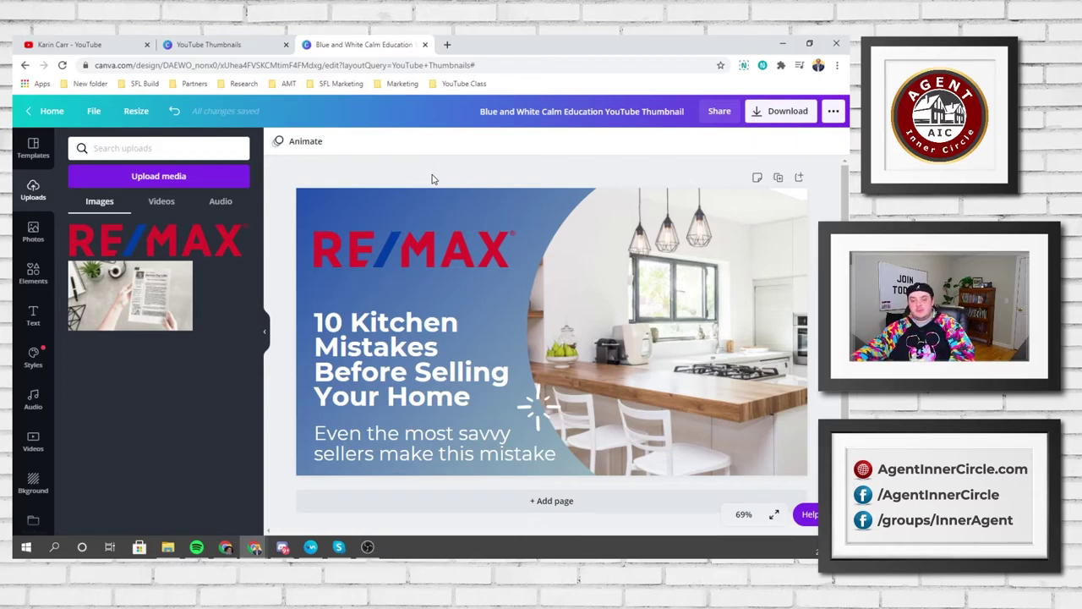
click(421, 257)
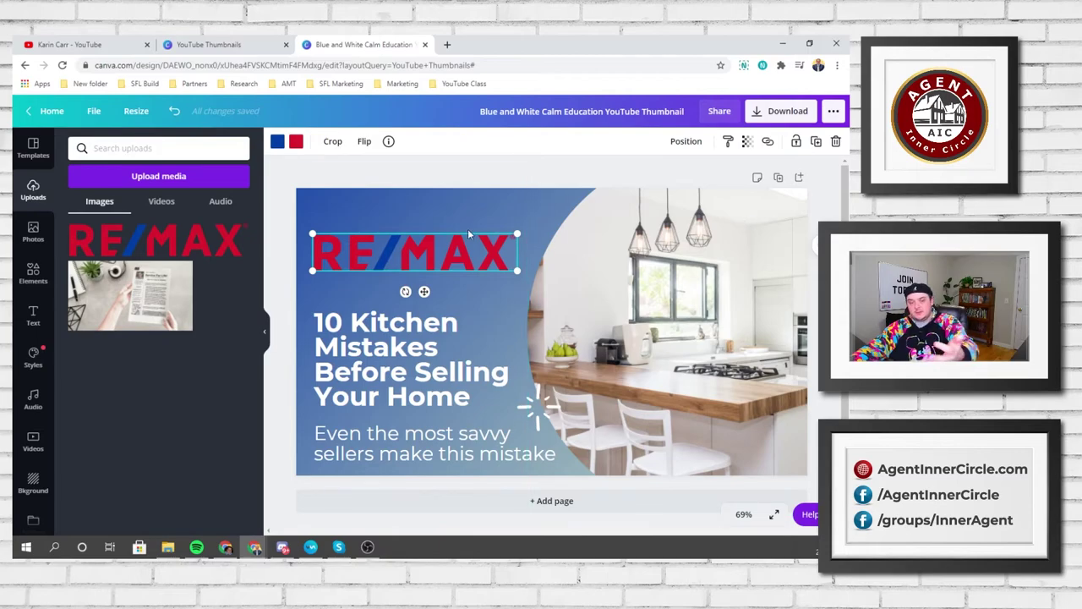
click(284, 178)
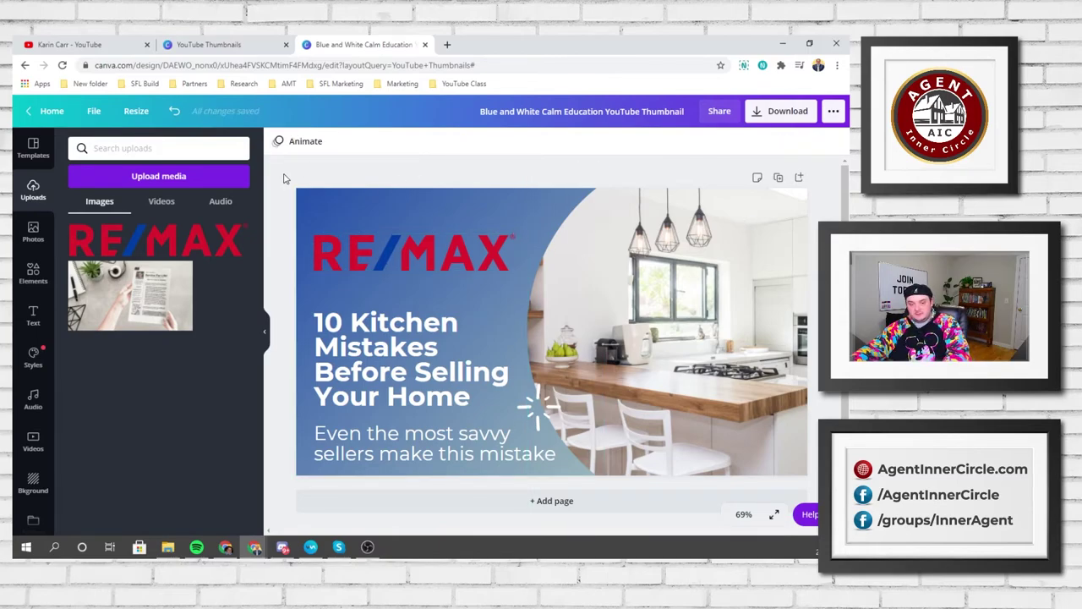
click(380, 349)
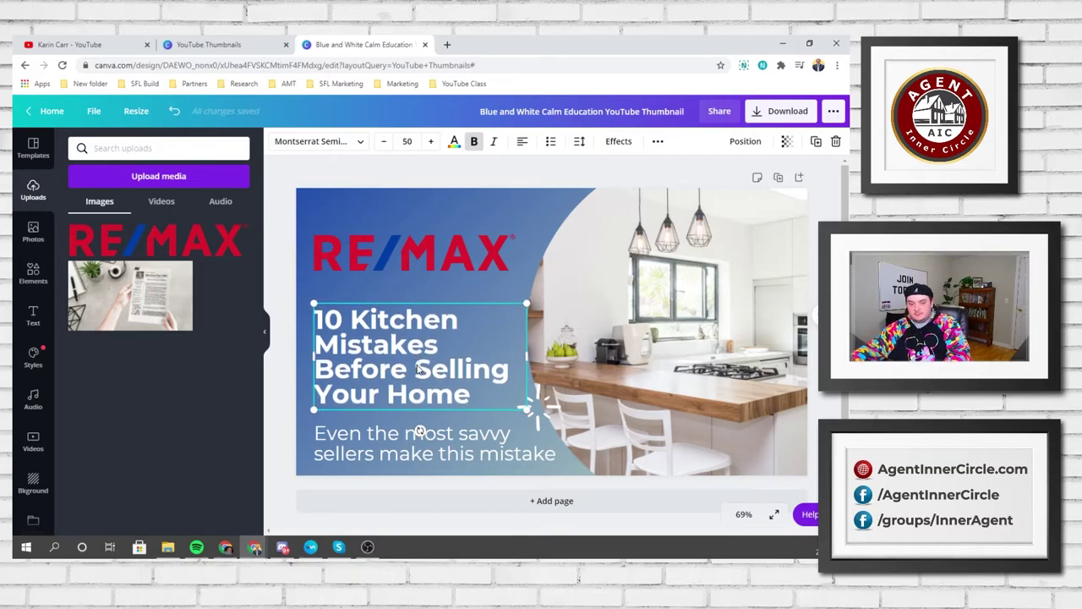
click(281, 219)
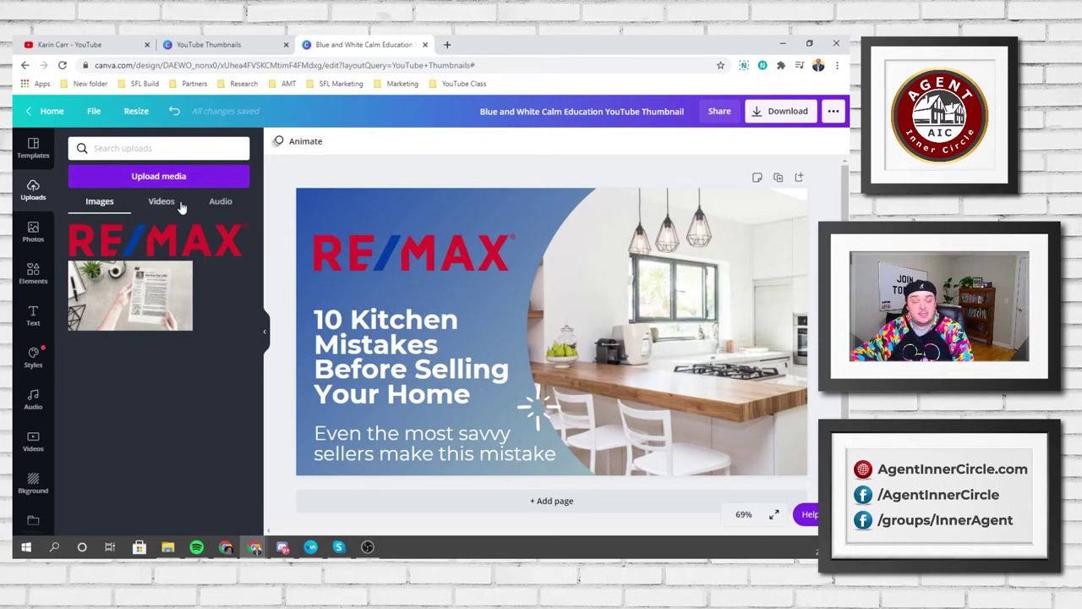
Shrink the RE/MAX logo to about 325 by 59 just above the title.
click(210, 47)
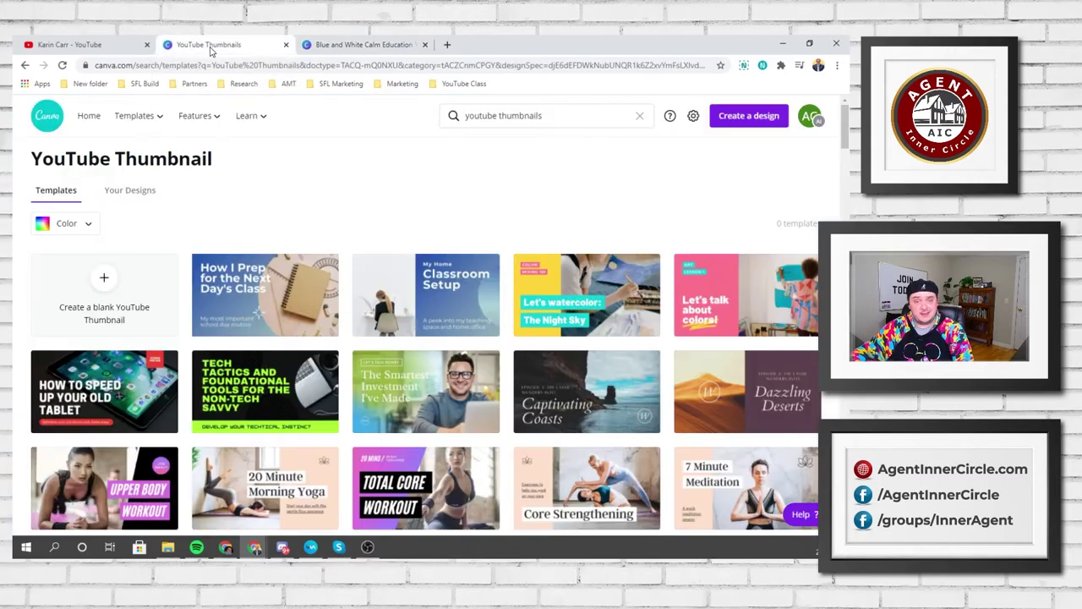
click(584, 114)
click(324, 216)
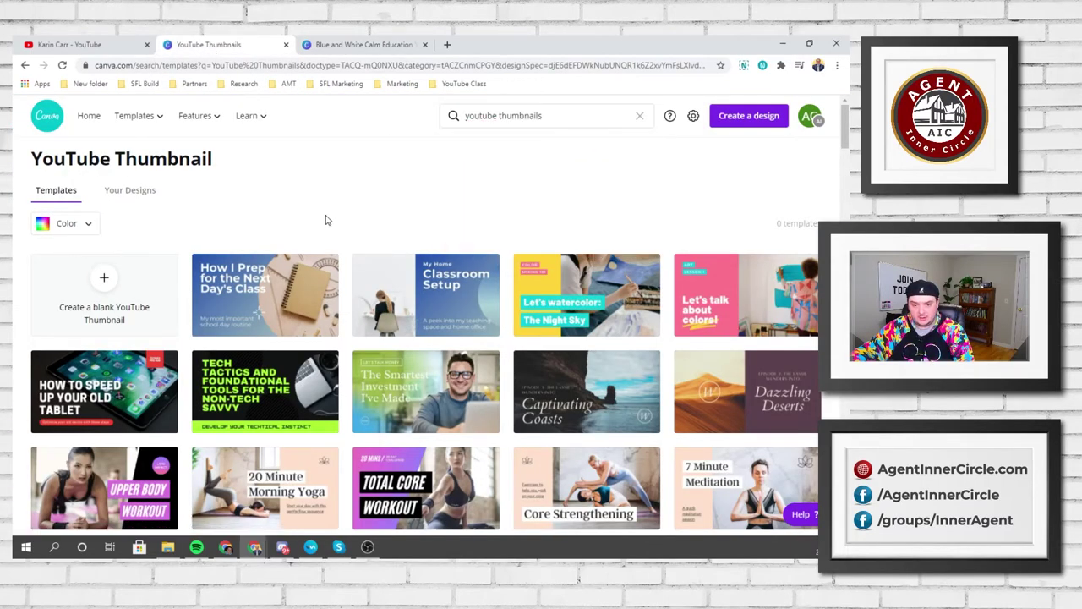
scroll(355, 196, down, 2)
scroll(355, 196, down, 2)
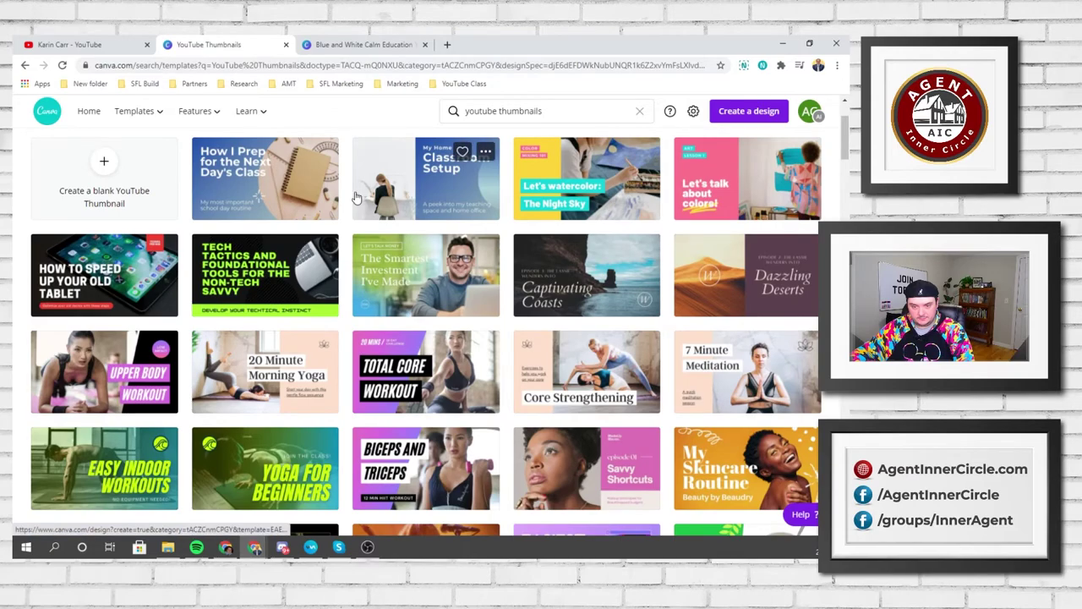
scroll(355, 196, down, 3)
scroll(355, 196, up, 3)
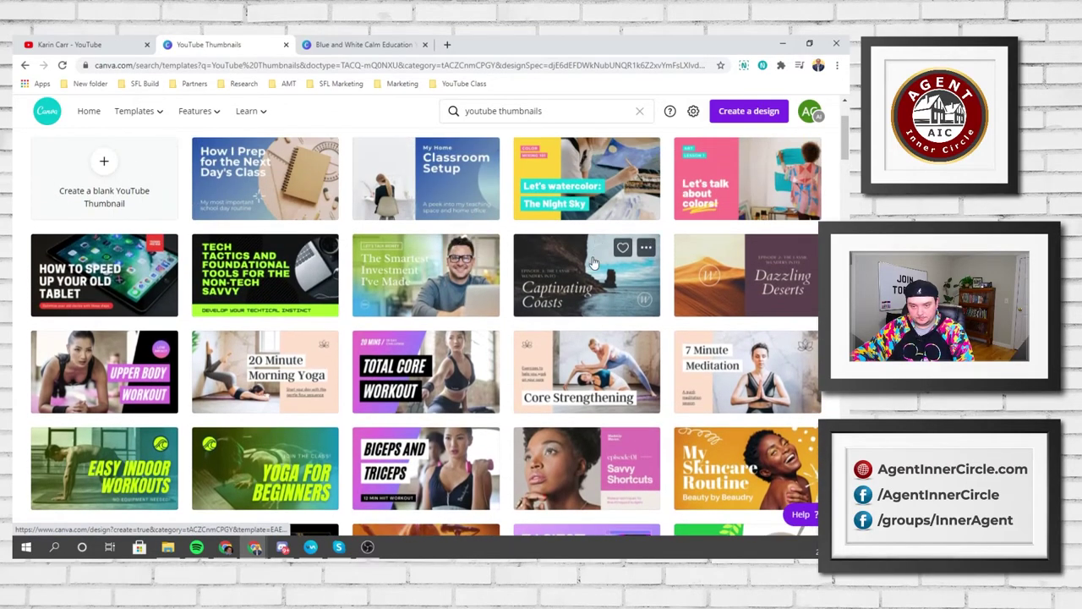
click(363, 44)
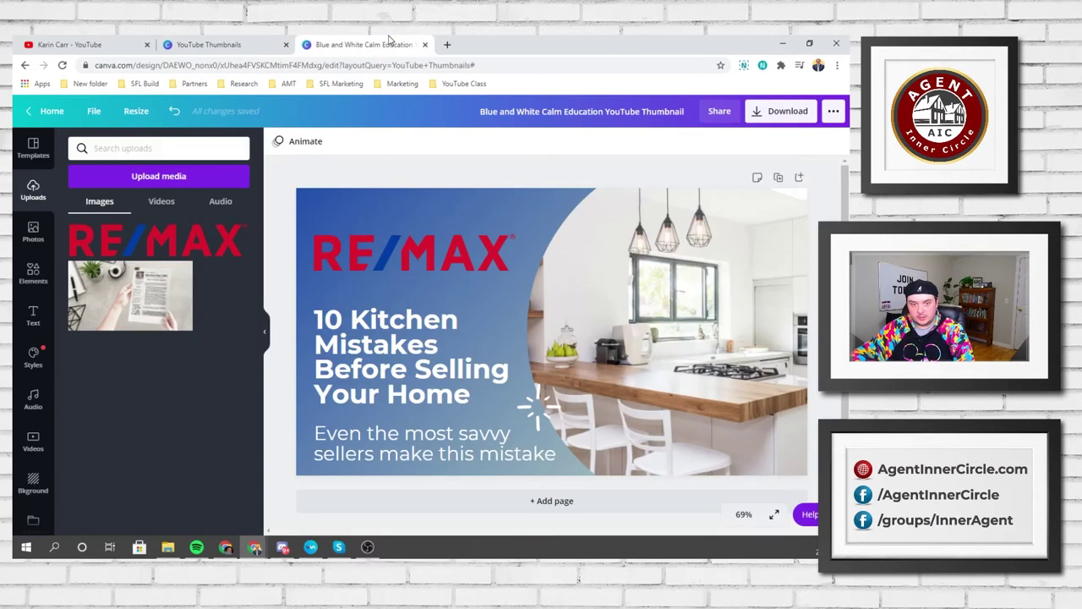
drag(517, 269, 403, 290)
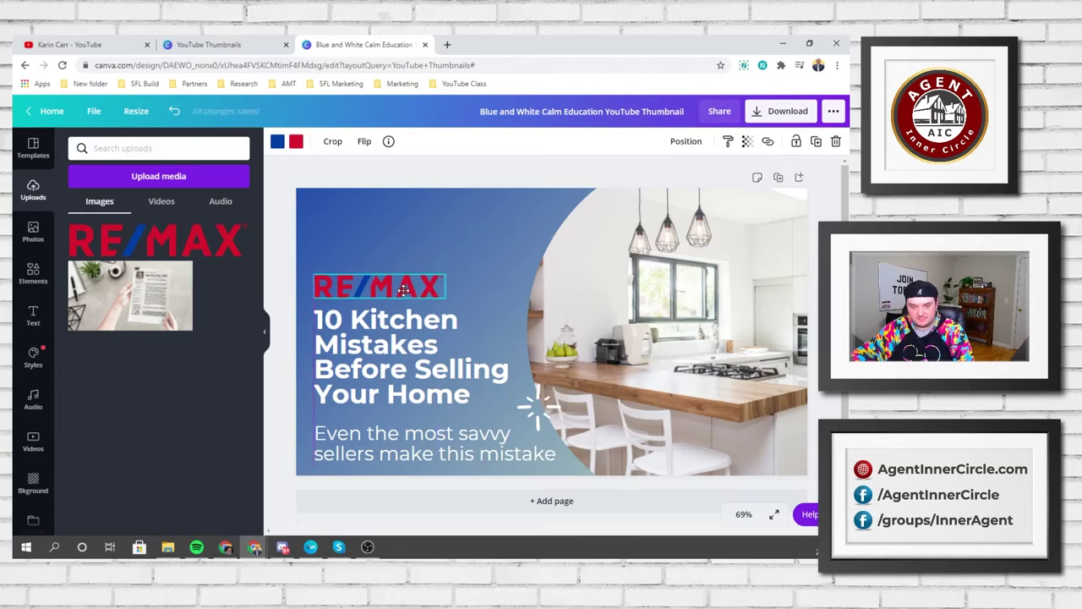
click(291, 206)
Open the Captivating Coasts travel template as a new design, discarding the Night Sky trial.
click(256, 41)
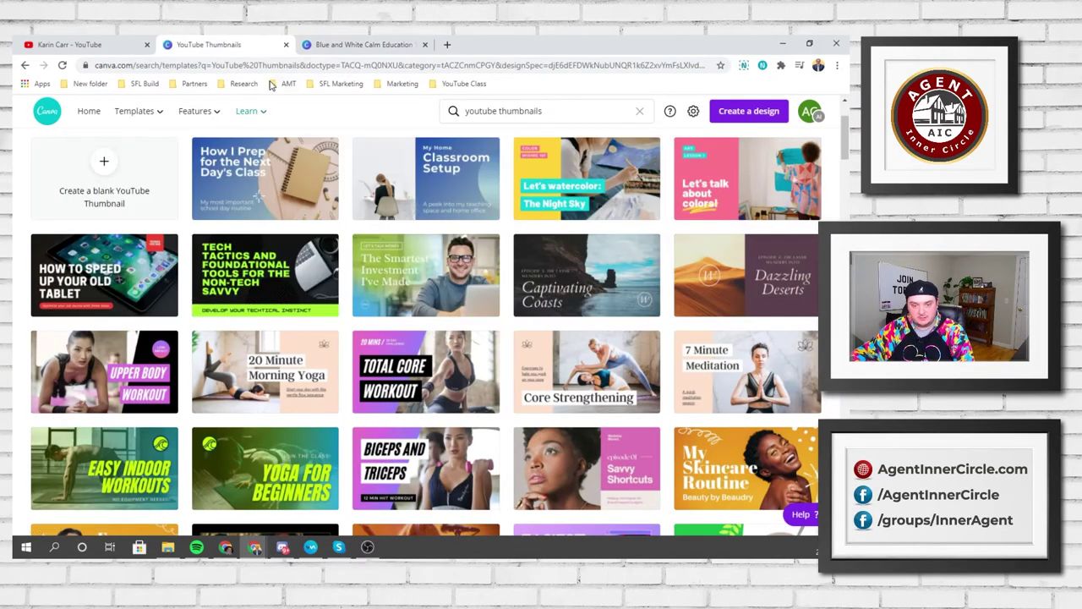
click(404, 45)
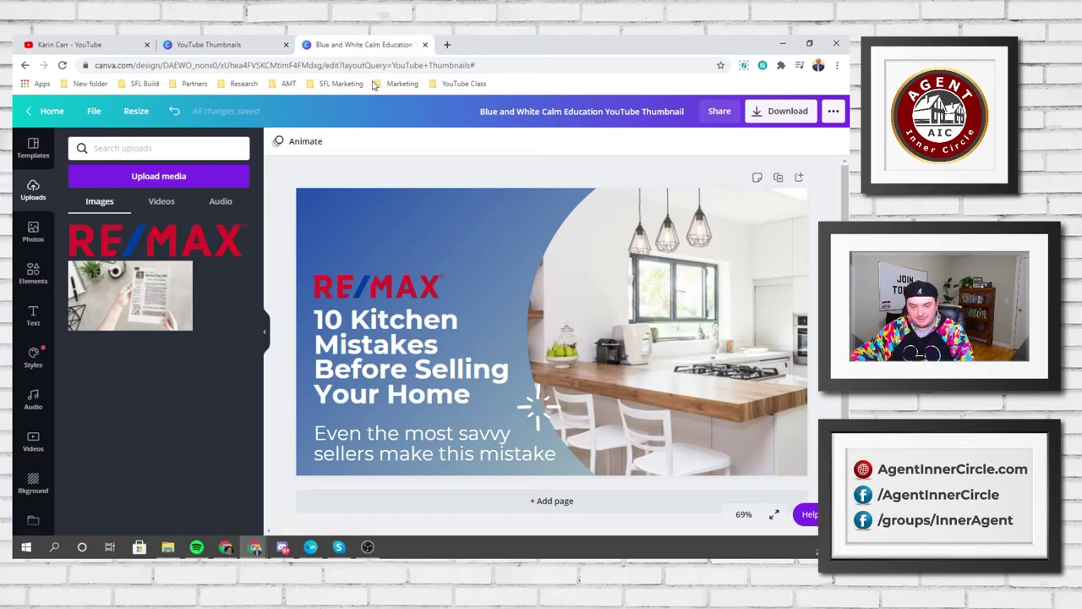
click(251, 43)
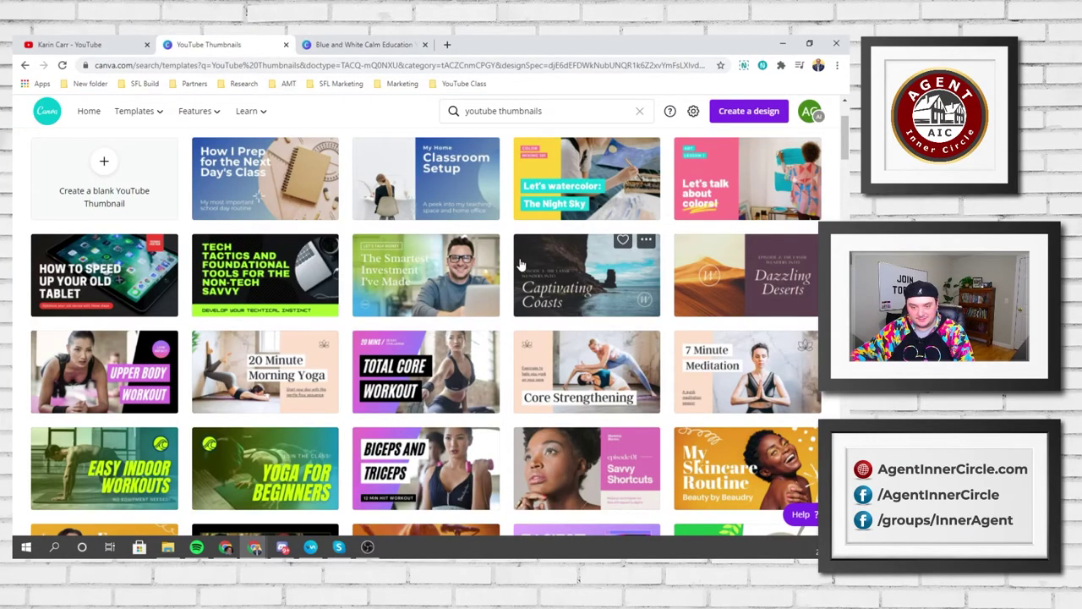
click(584, 203)
click(268, 40)
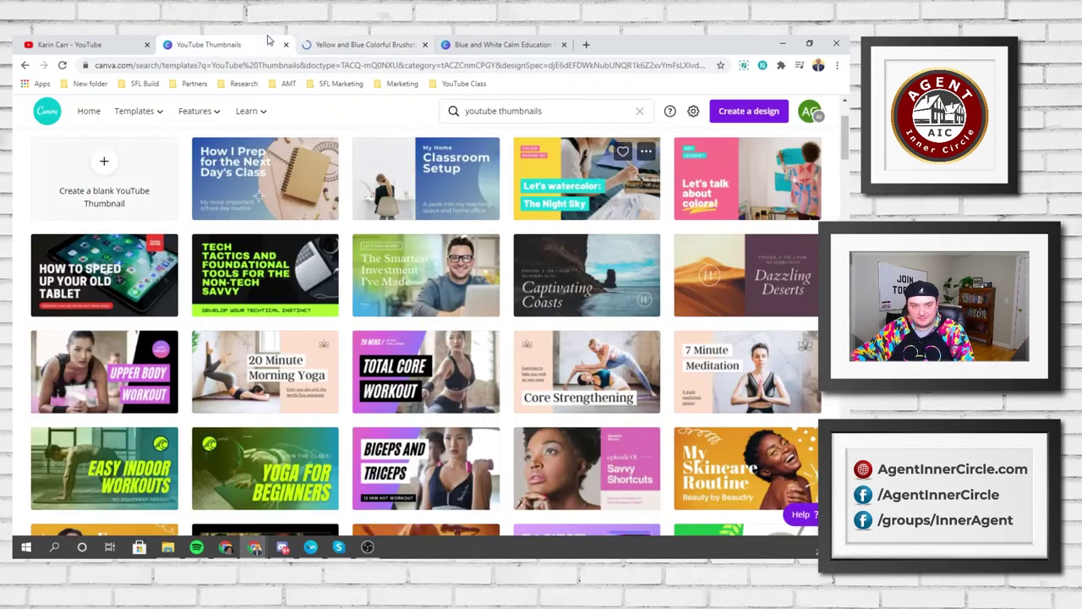
click(397, 45)
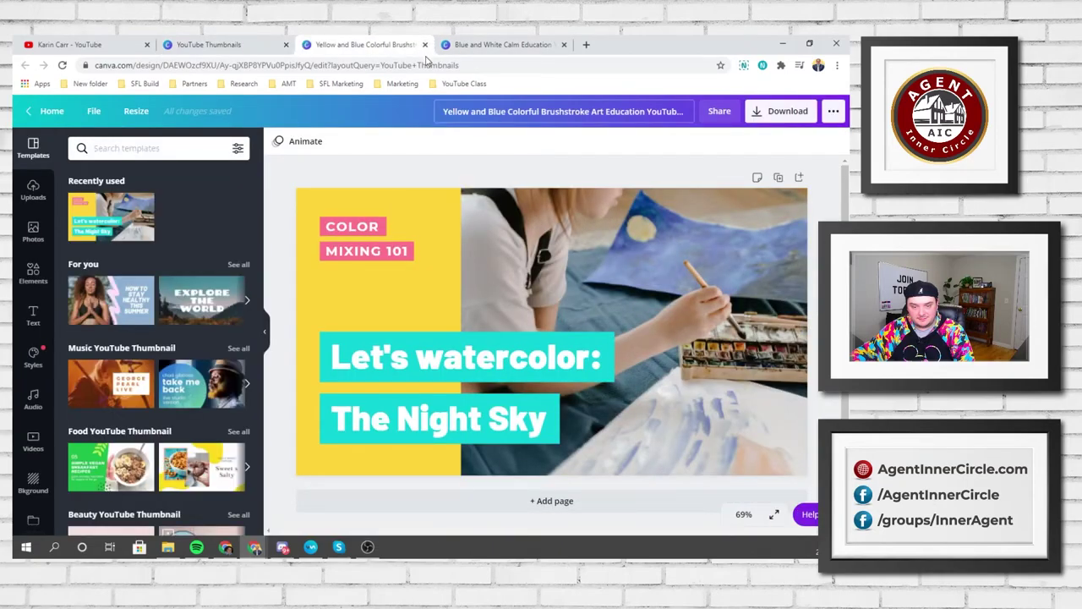
click(237, 44)
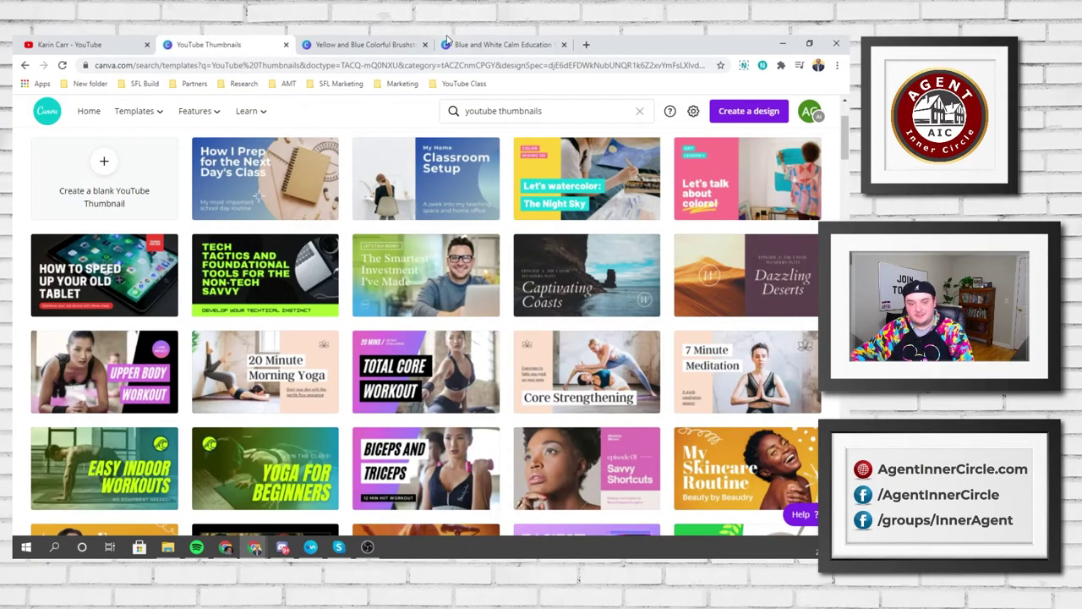
click(424, 45)
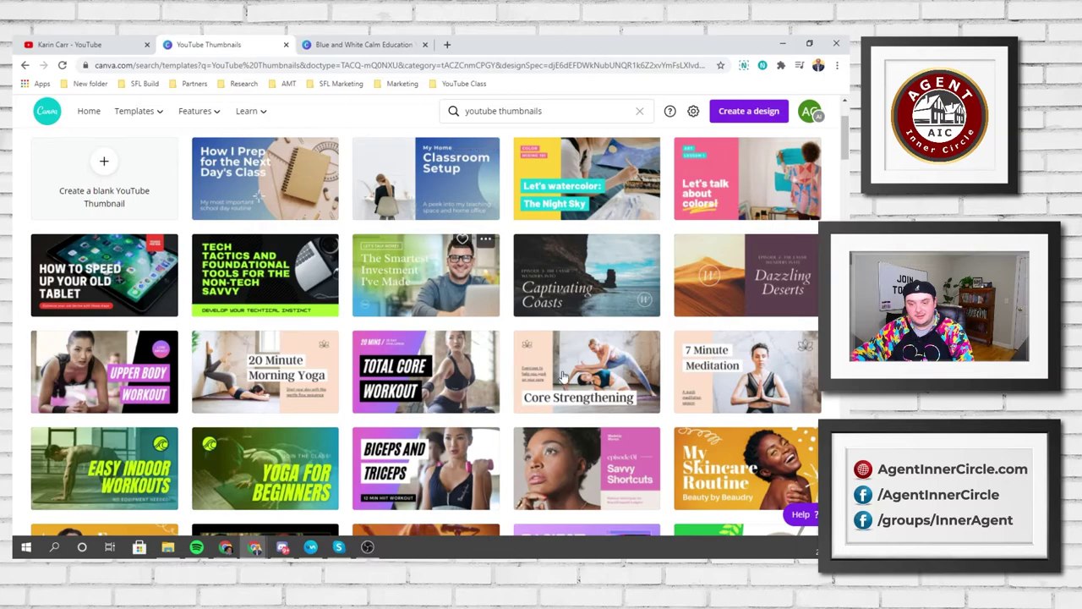
click(575, 290)
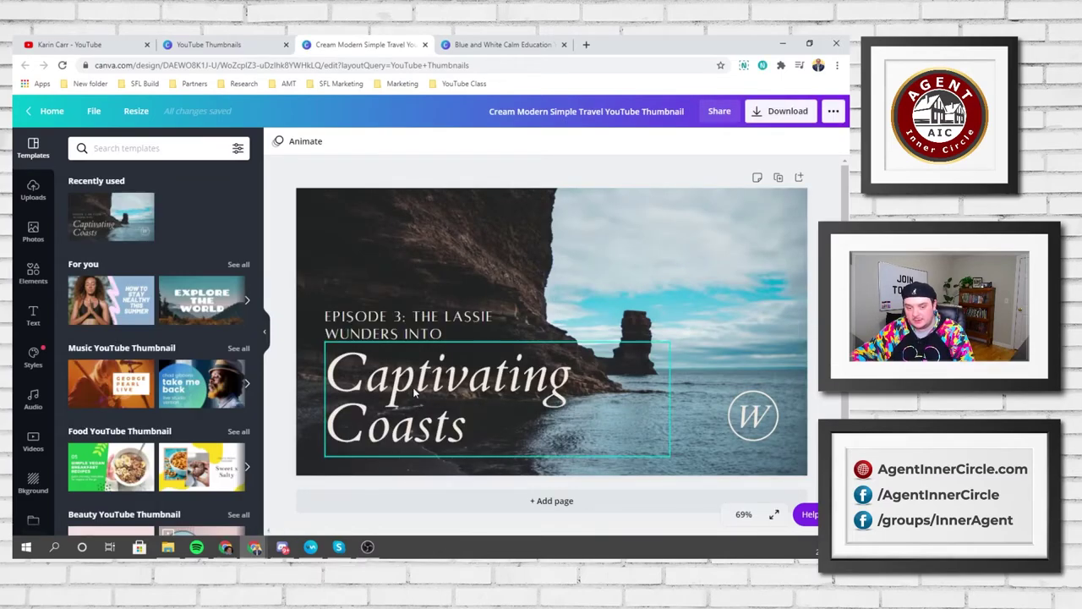
Retitle the thumbnail 'Moving To Los Angeles' with subtitle 'WHAT YOU NEED TO KNOW BEFORE'.
double_click(414, 391)
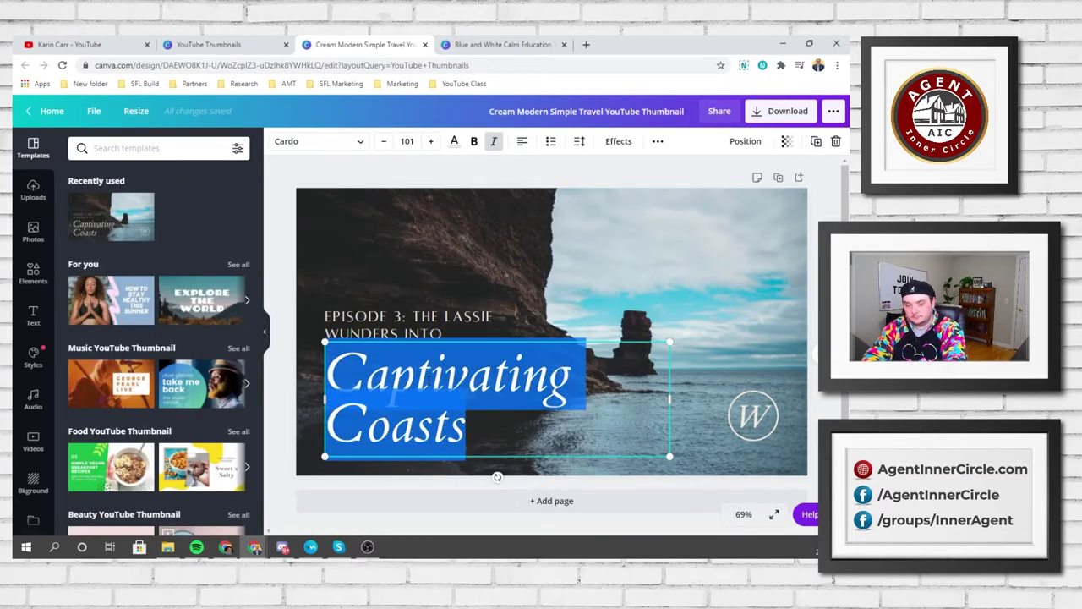
text(Moving To Los)
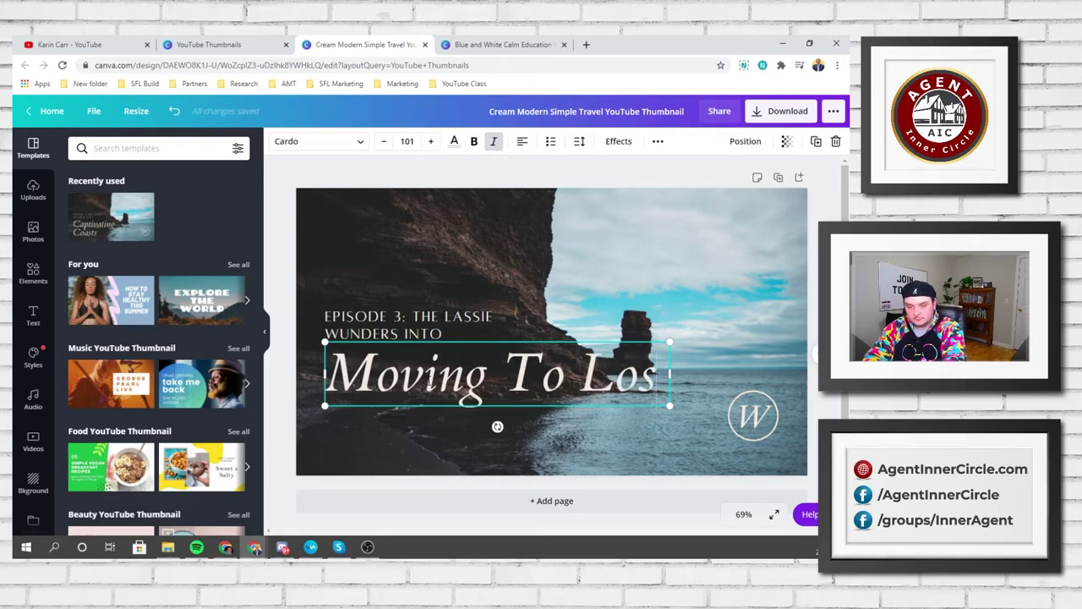
text( Angle)
key(BackSpace)
key(BackSpace)
text(e)
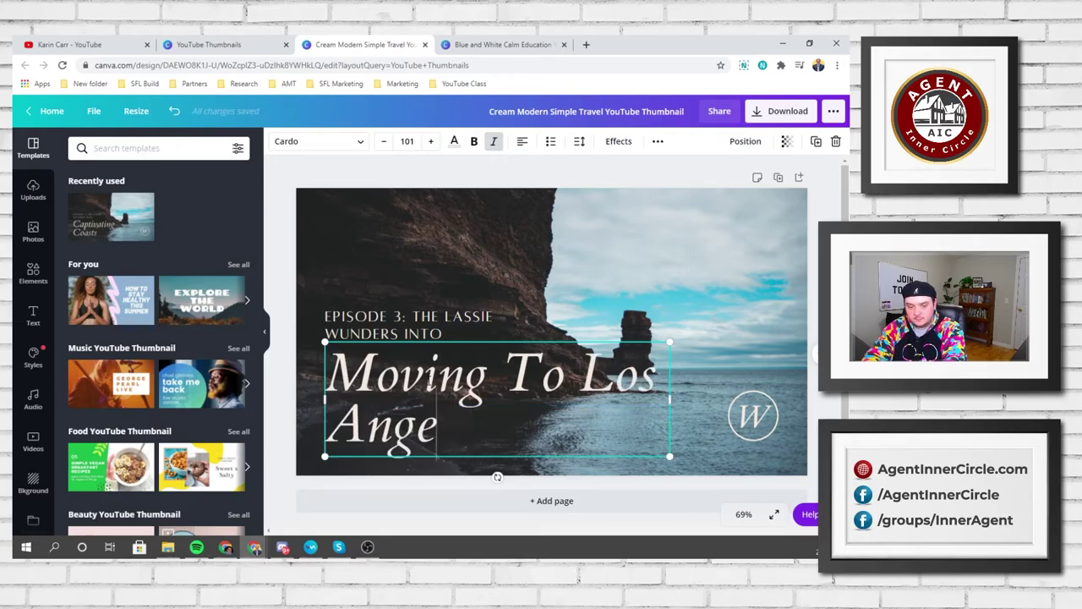
text(les)
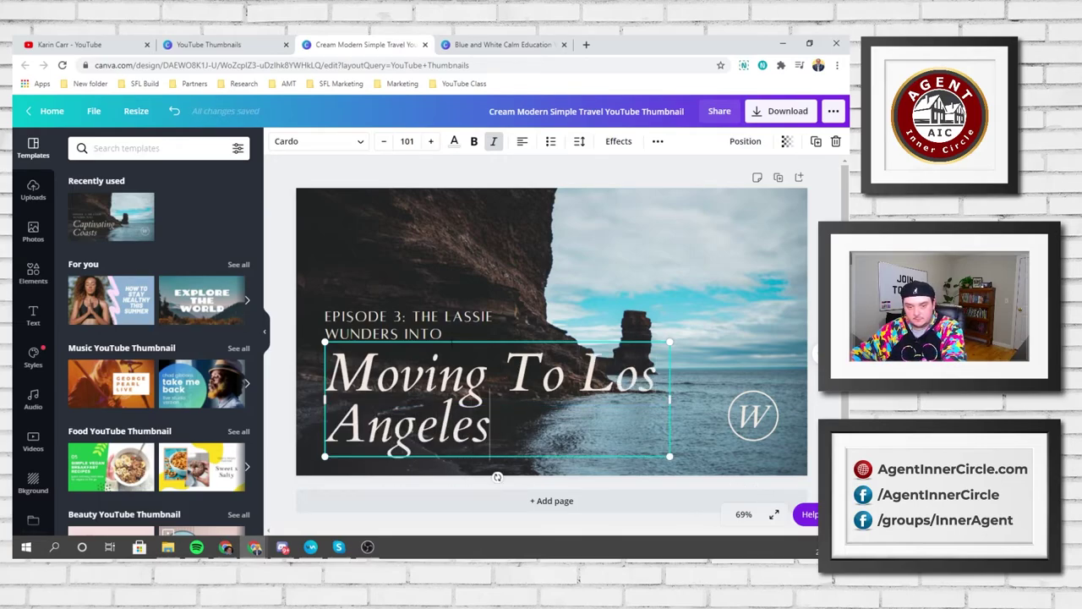
click(433, 335)
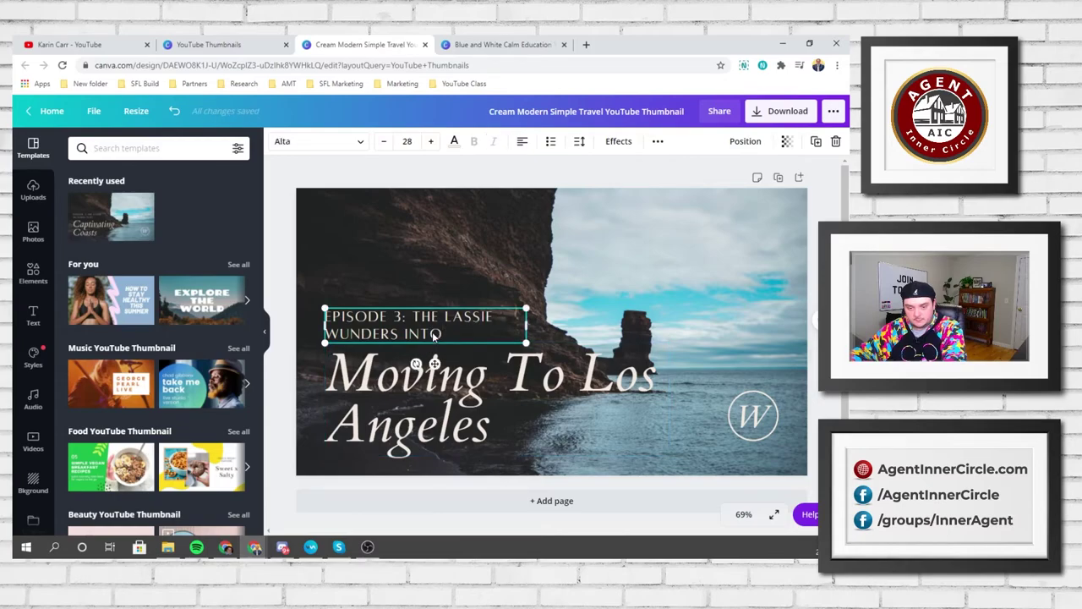
double_click(434, 335)
text(WHA)
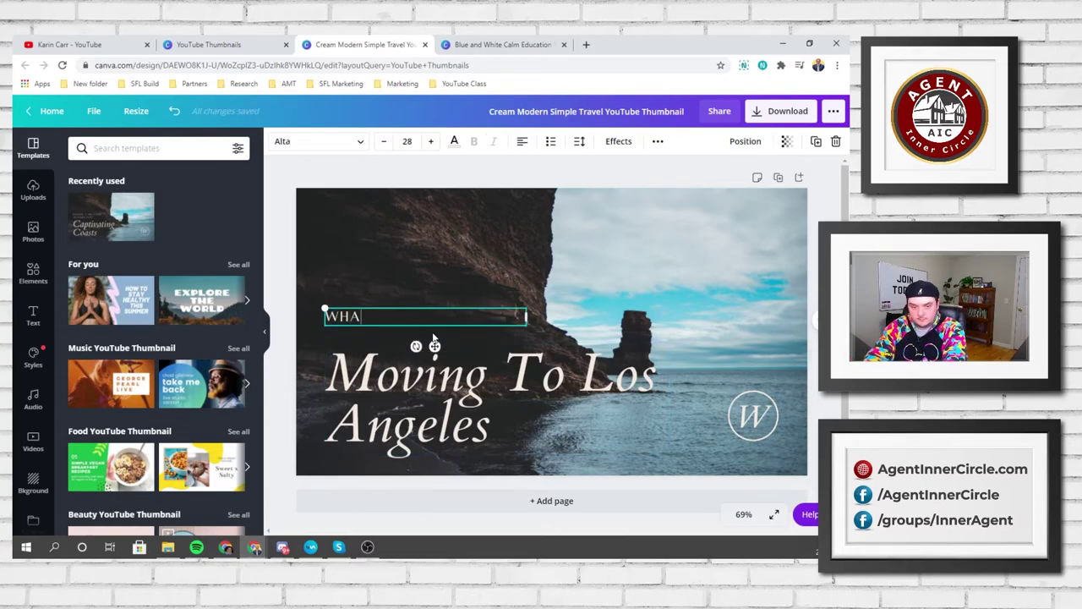
text(T YOU N)
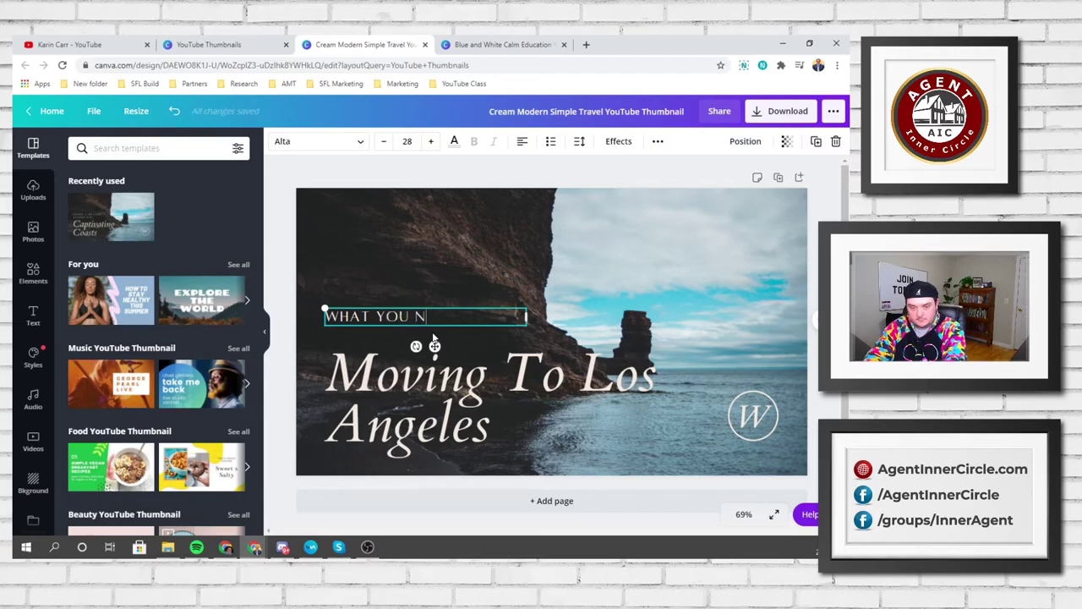
text(EED TO KNOW)
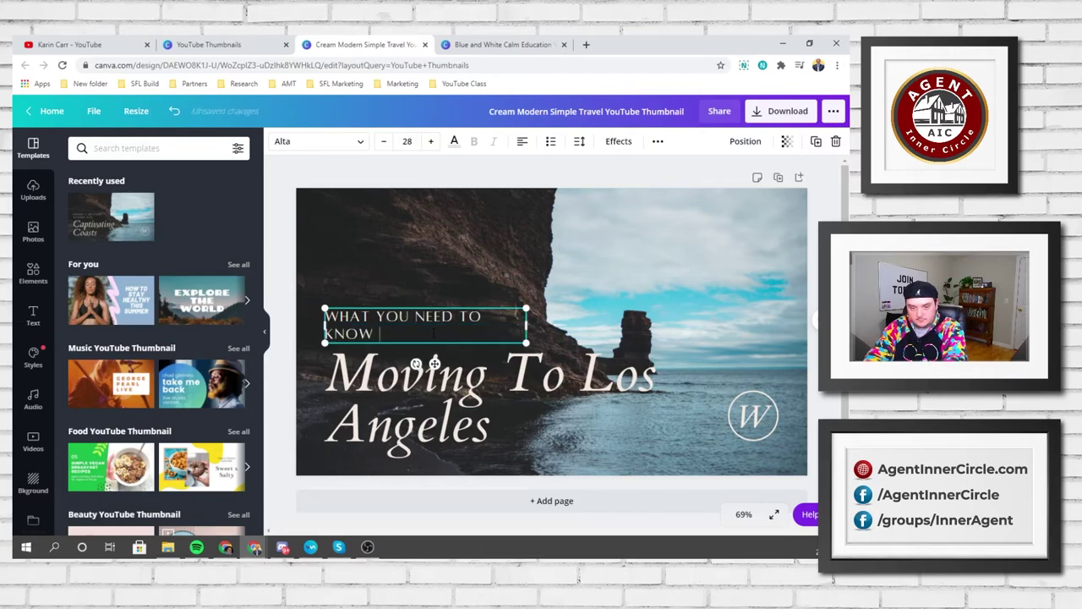
text( BEFORE)
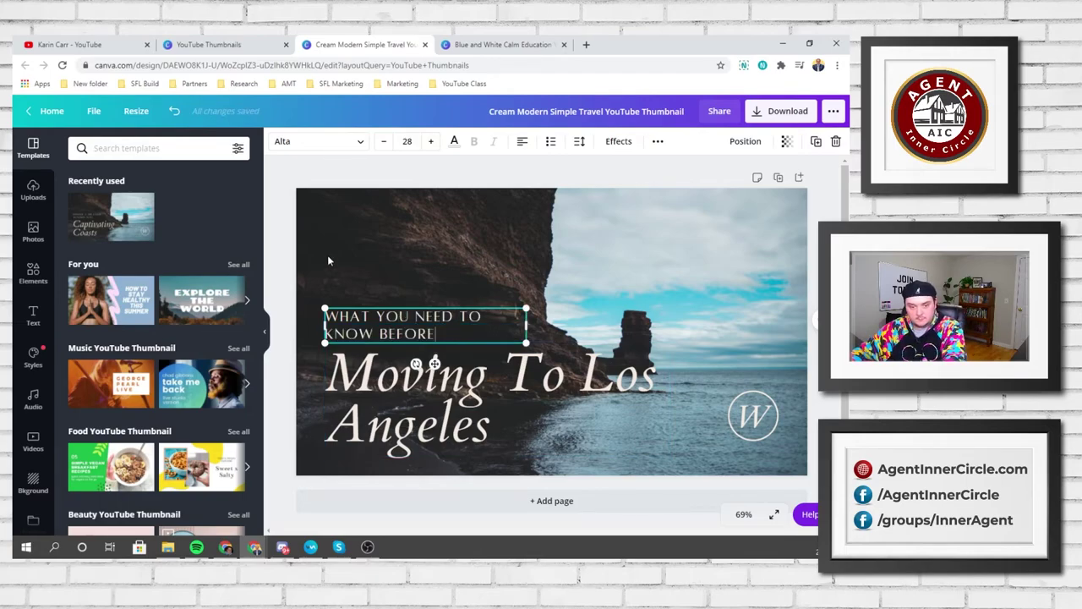
Widen the subtitle box so it fits on one line and nudge it into place.
click(297, 170)
click(413, 332)
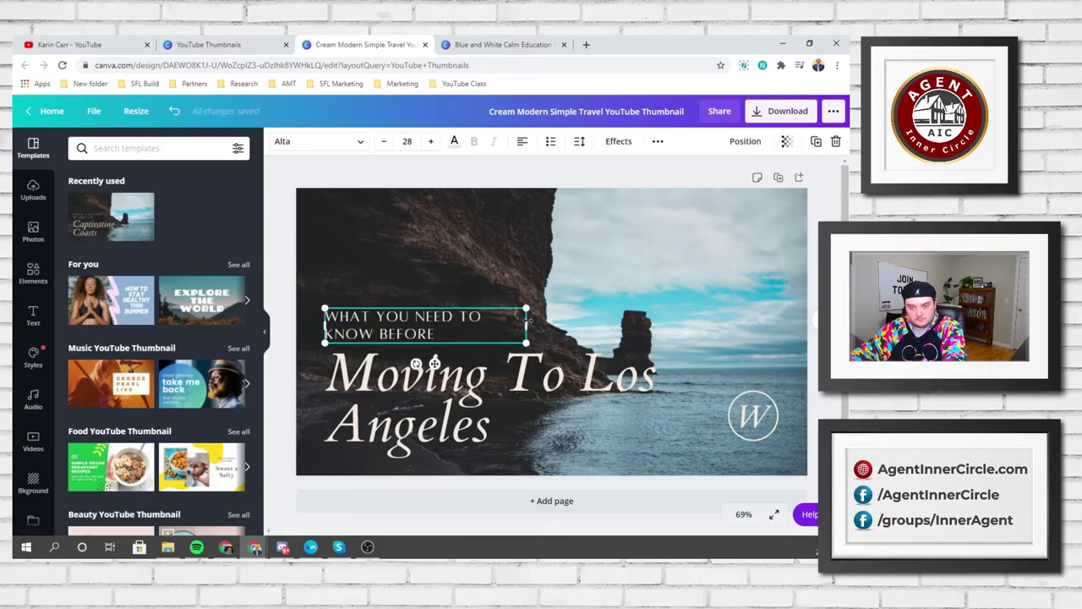
drag(527, 324, 668, 315)
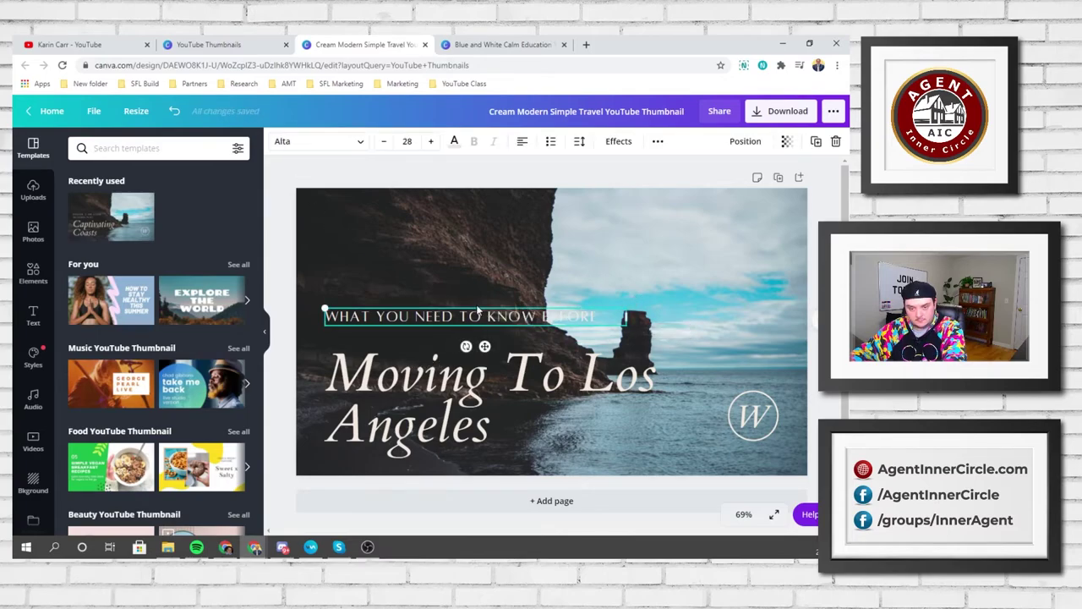
drag(470, 323, 469, 323)
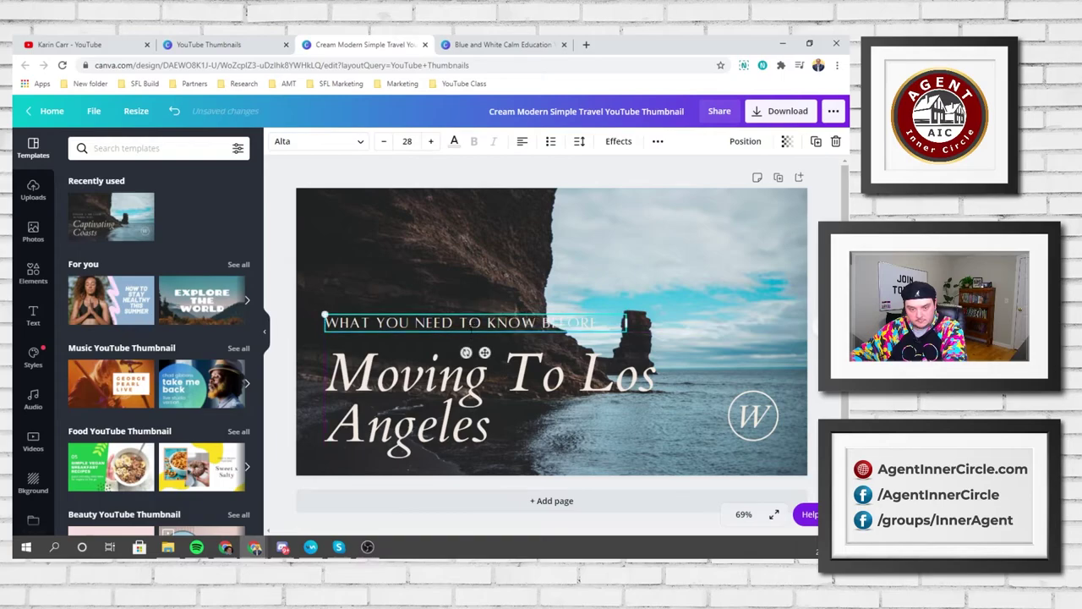
drag(476, 325, 479, 325)
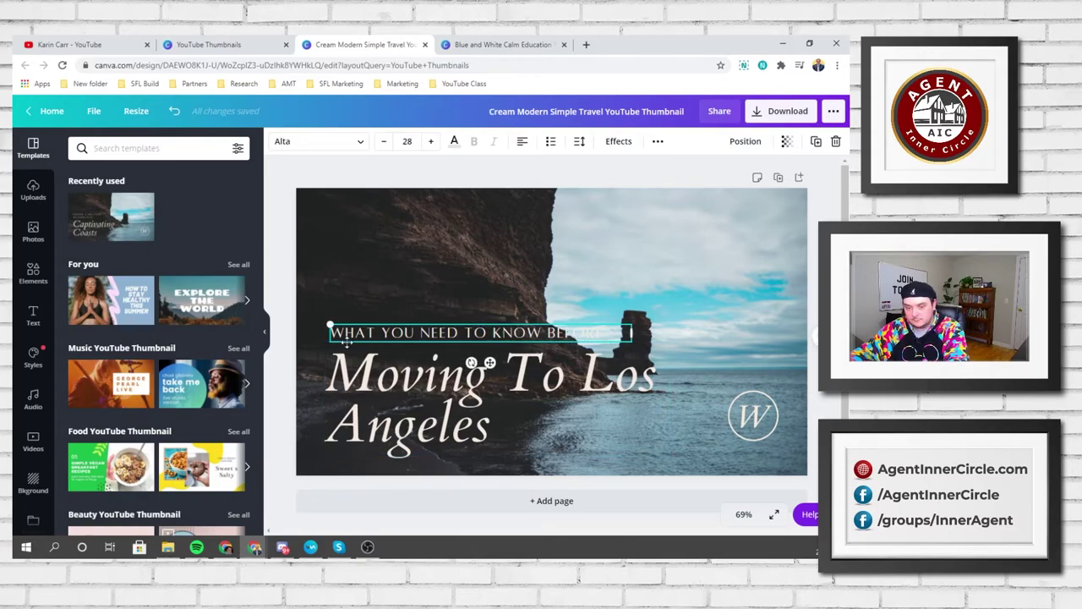
drag(281, 278, 435, 378)
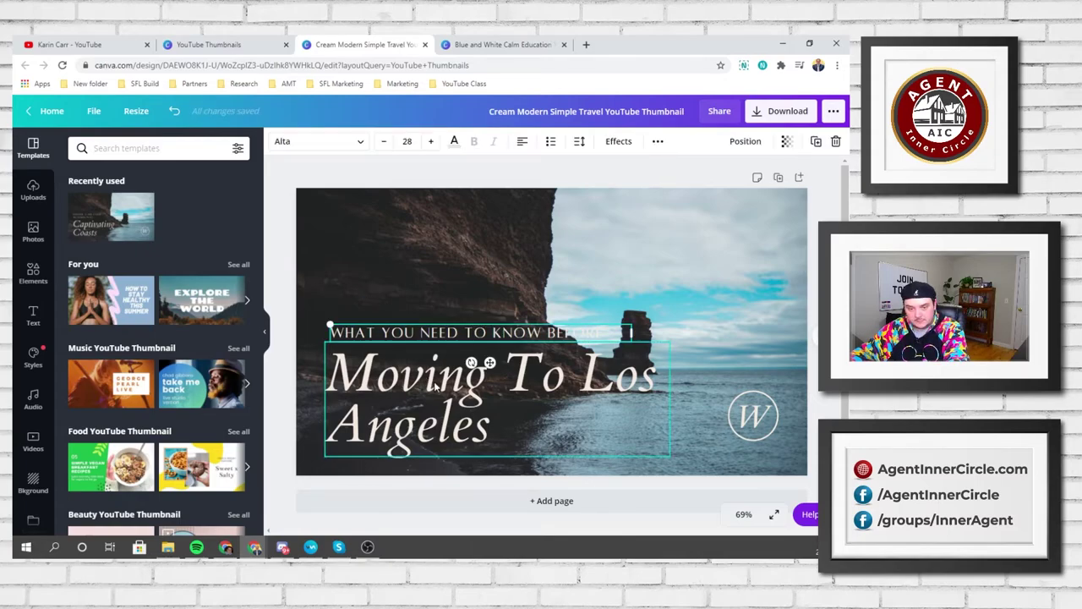
click(275, 296)
drag(358, 335, 353, 334)
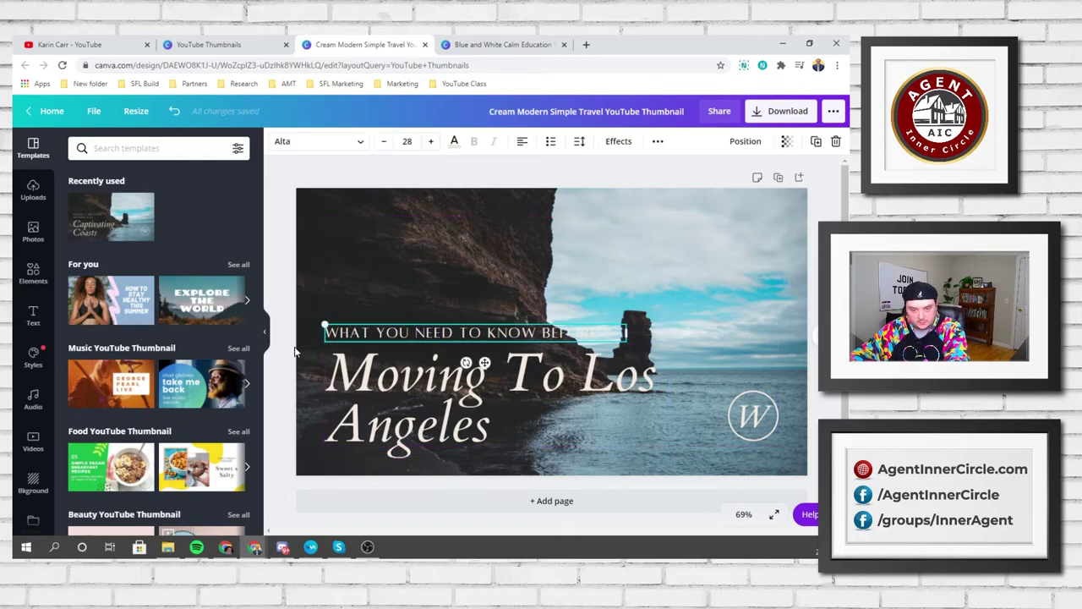
Reduce the subtitle font size to 23.
click(465, 336)
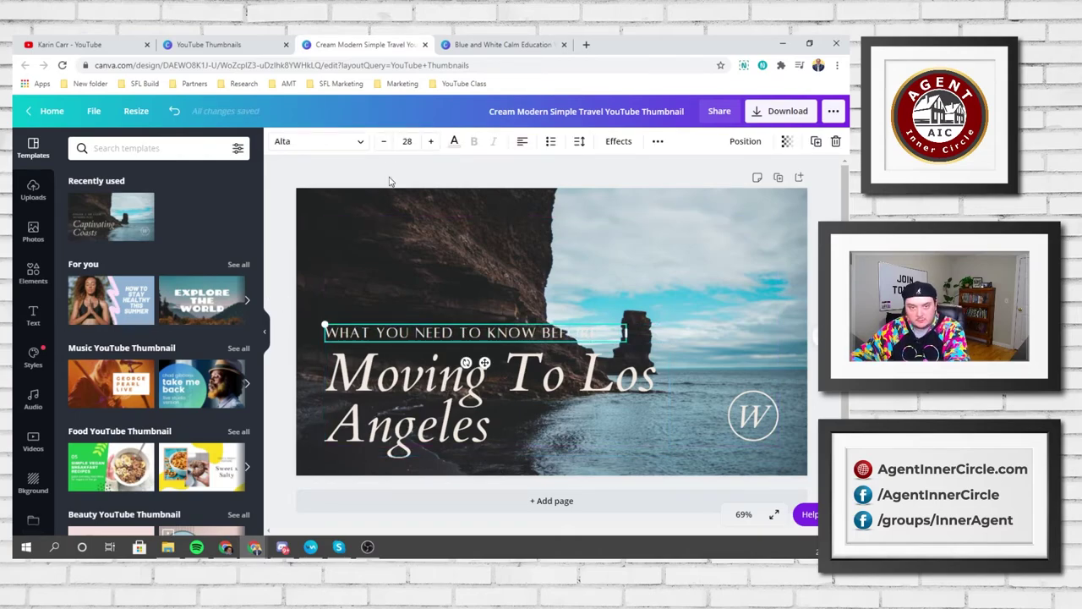
click(384, 141)
click(384, 141)
click(384, 142)
click(385, 141)
click(384, 141)
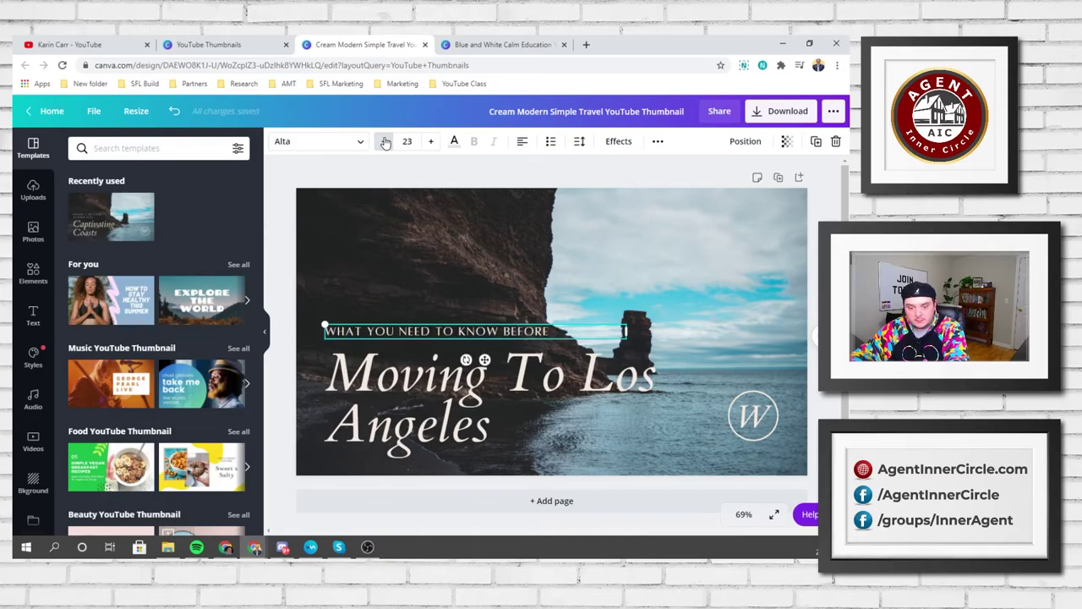
click(287, 232)
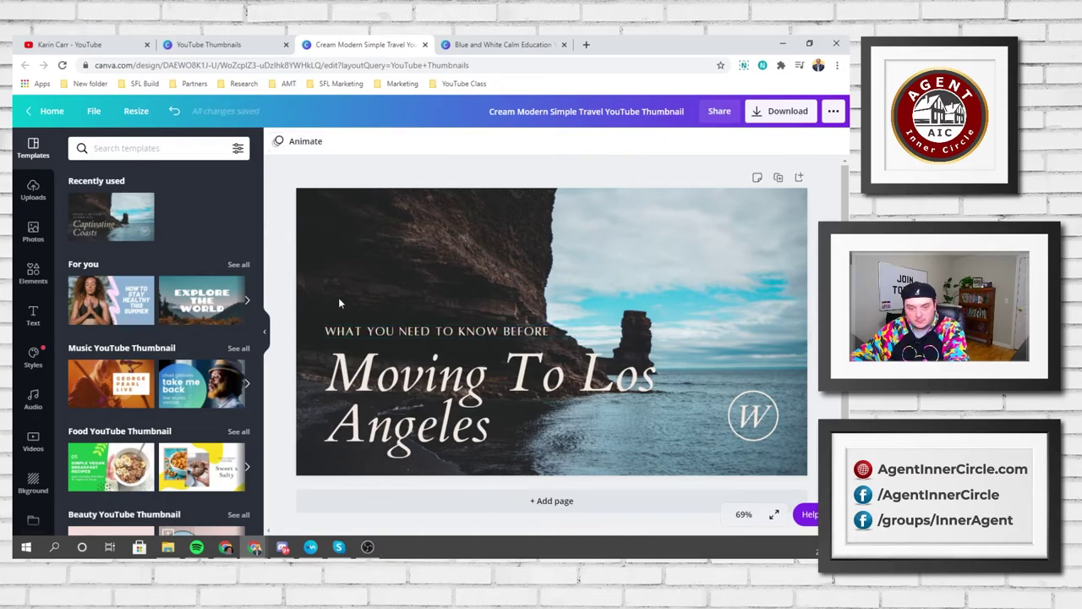
Widen the Moving To Los Angeles title box.
click(434, 409)
mouse_move(669, 398)
mouse_down()
mouse_move(796, 365)
mouse_move(717, 407)
mouse_move(667, 418)
mouse_up()
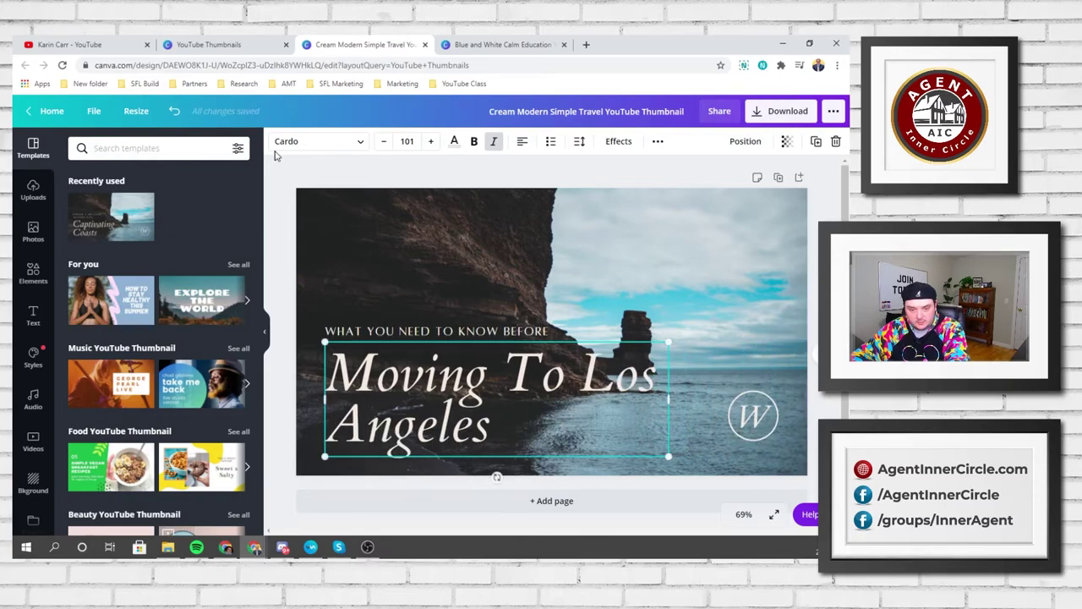
click(285, 204)
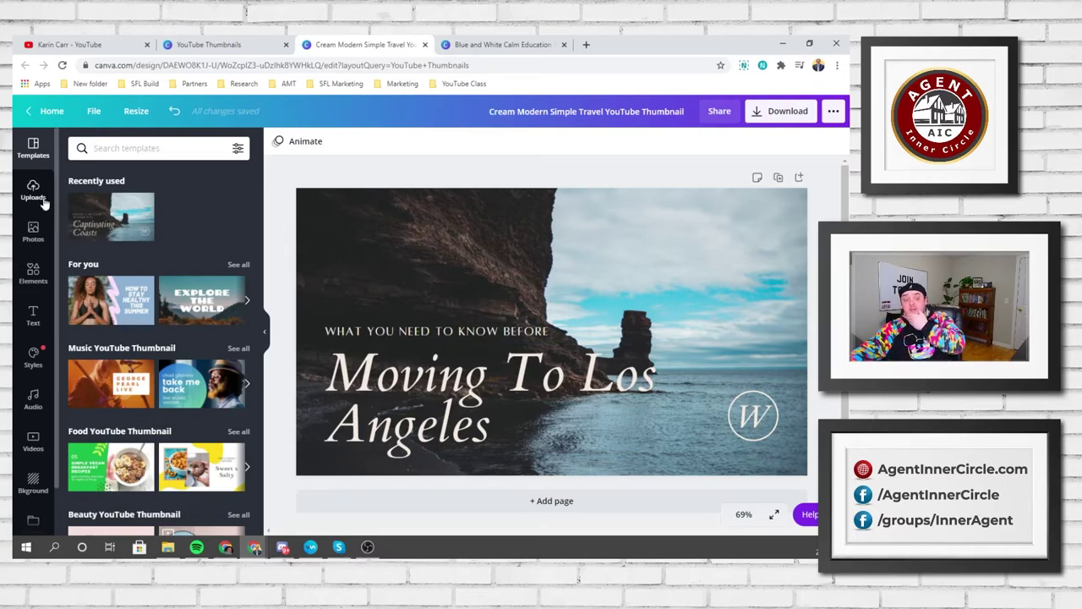
Search Photos for 'los angeles' and set the pink palm-lined skyline as the background.
click(36, 228)
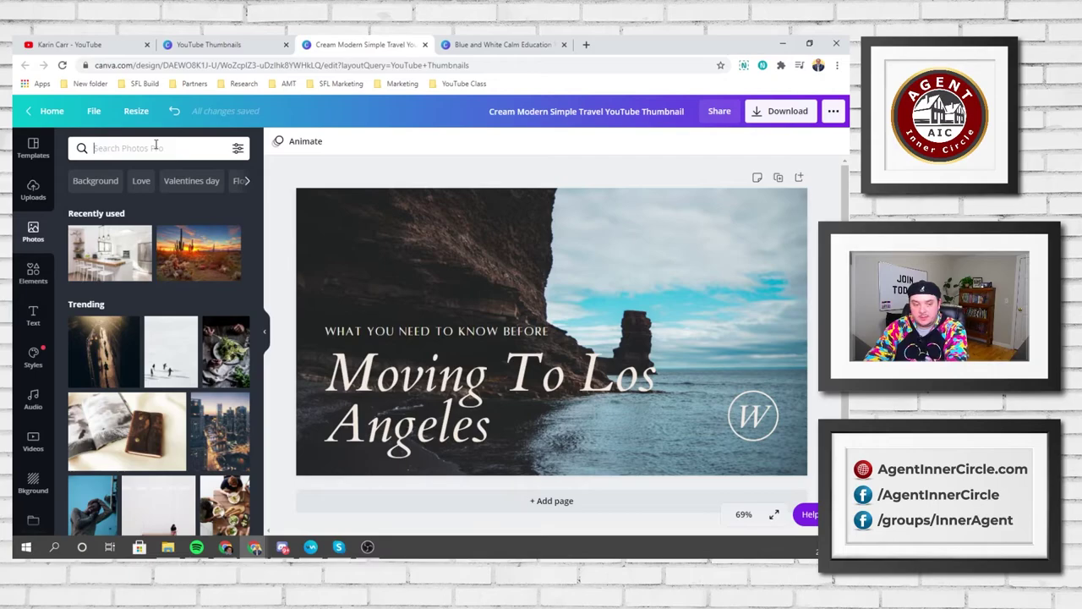
click(155, 147)
text(los angeles)
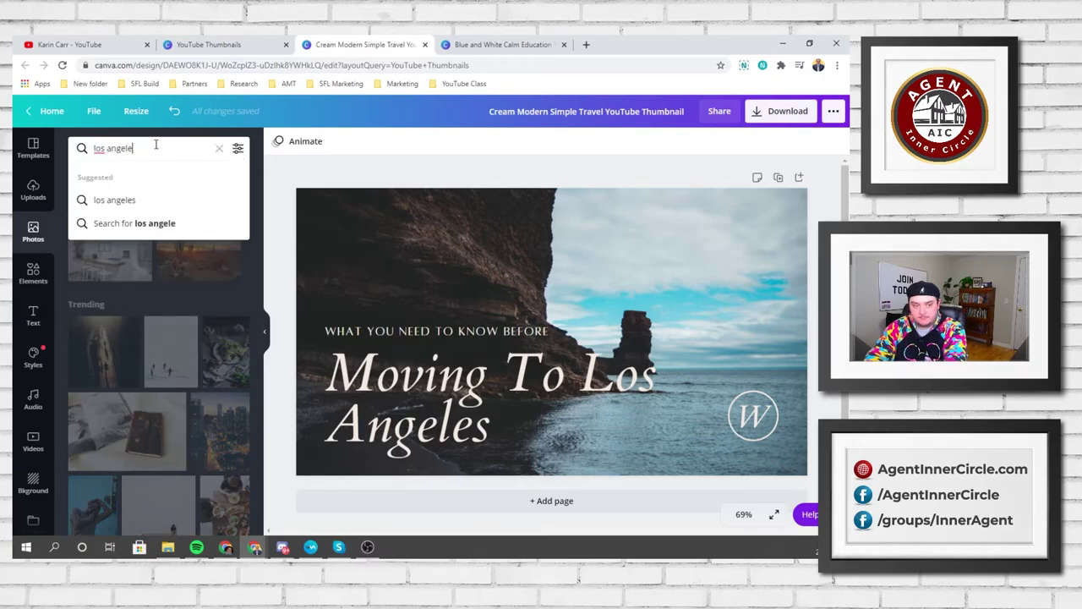
click(178, 199)
drag(121, 227, 550, 222)
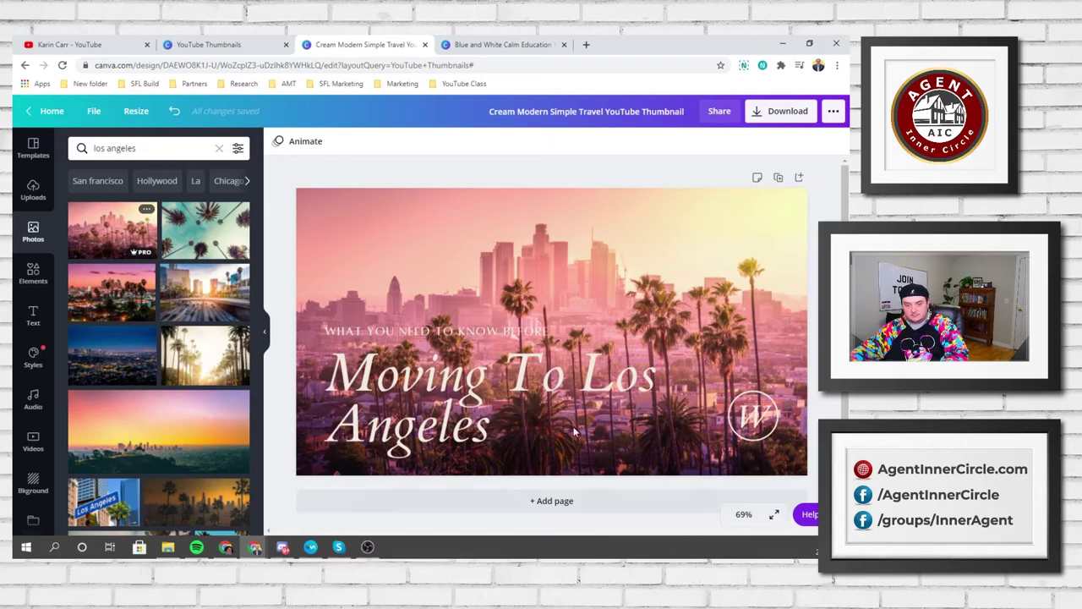
click(554, 238)
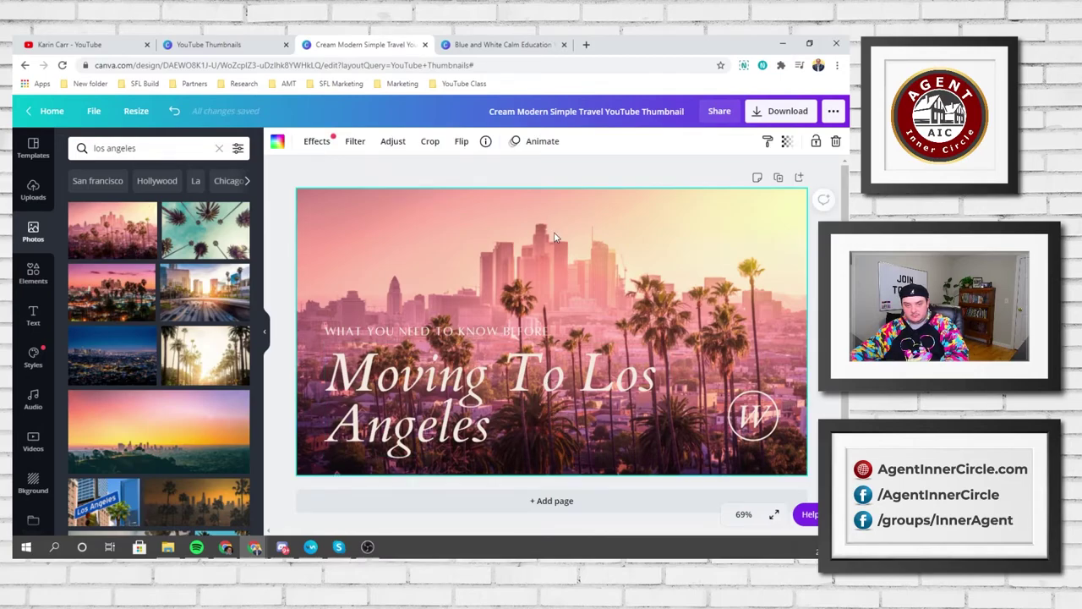
Lower the skyline photo's brightness in Adjust so the white headline stands out.
click(393, 141)
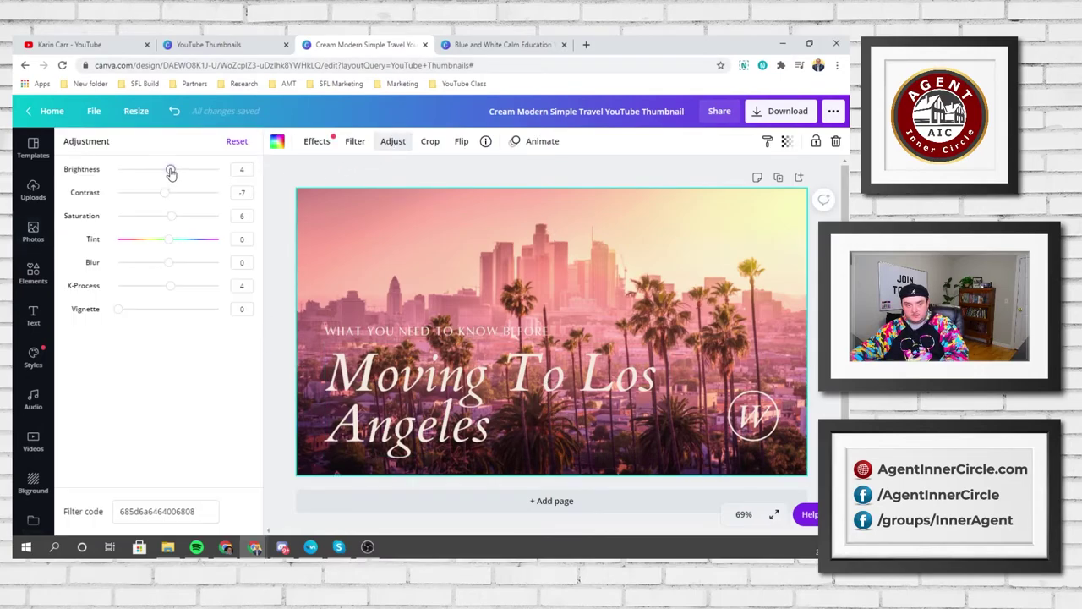
drag(170, 169, 156, 171)
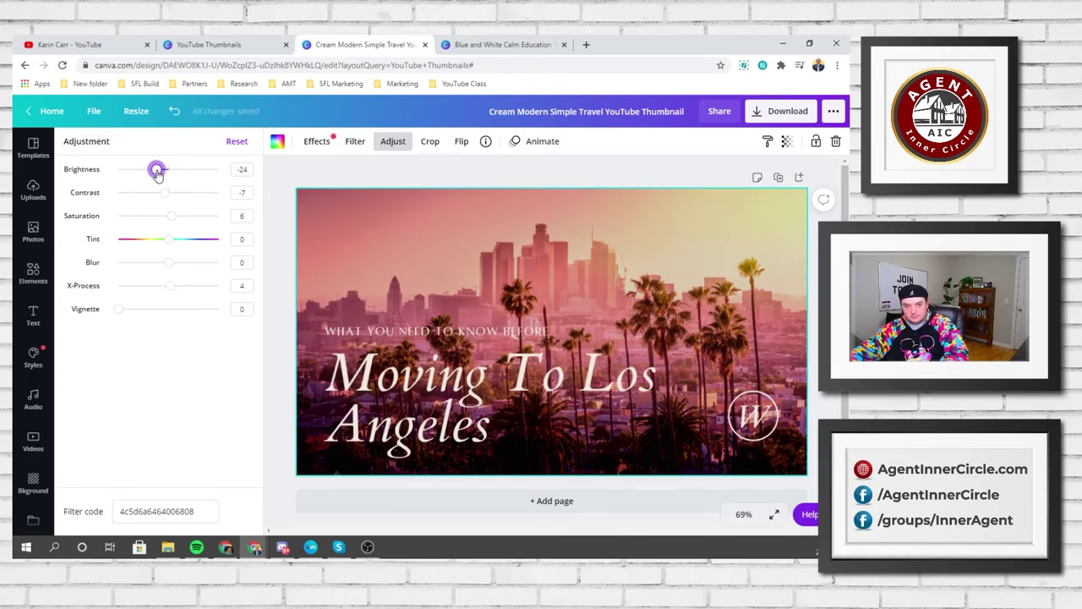
click(282, 186)
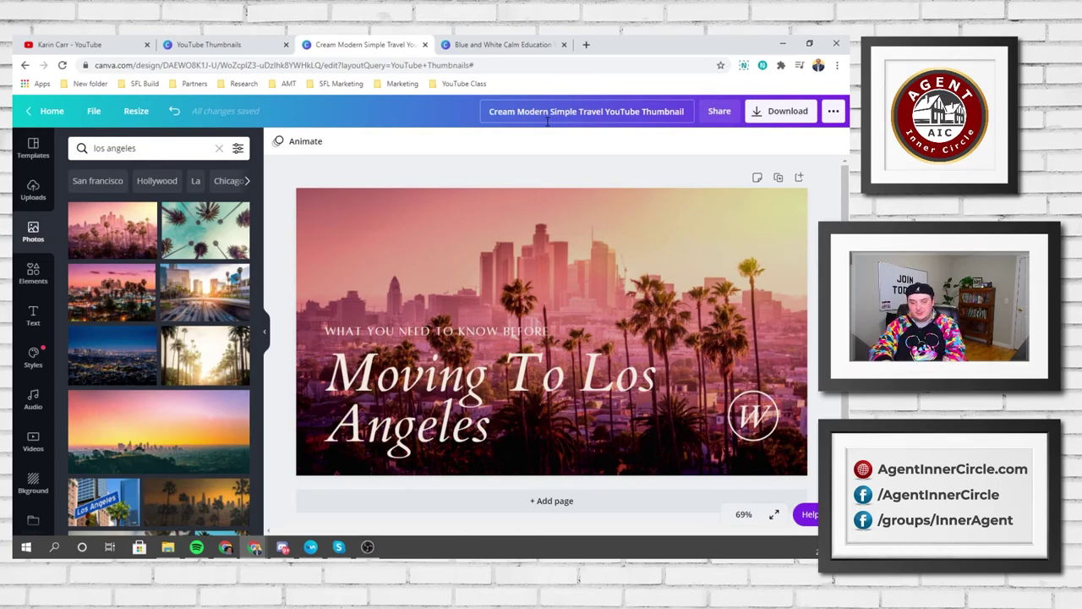
click(463, 40)
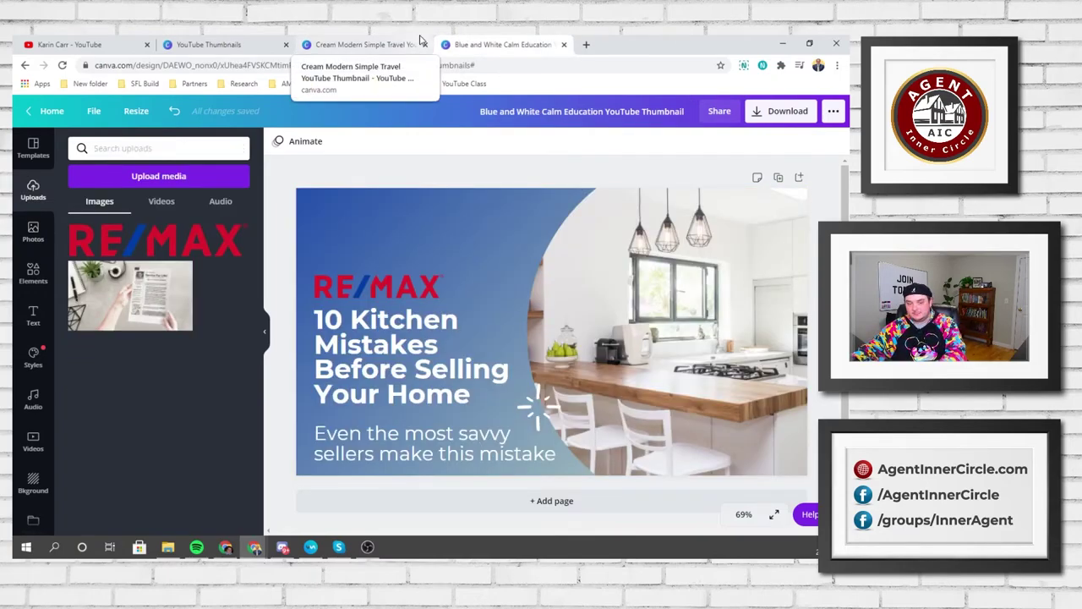
click(419, 40)
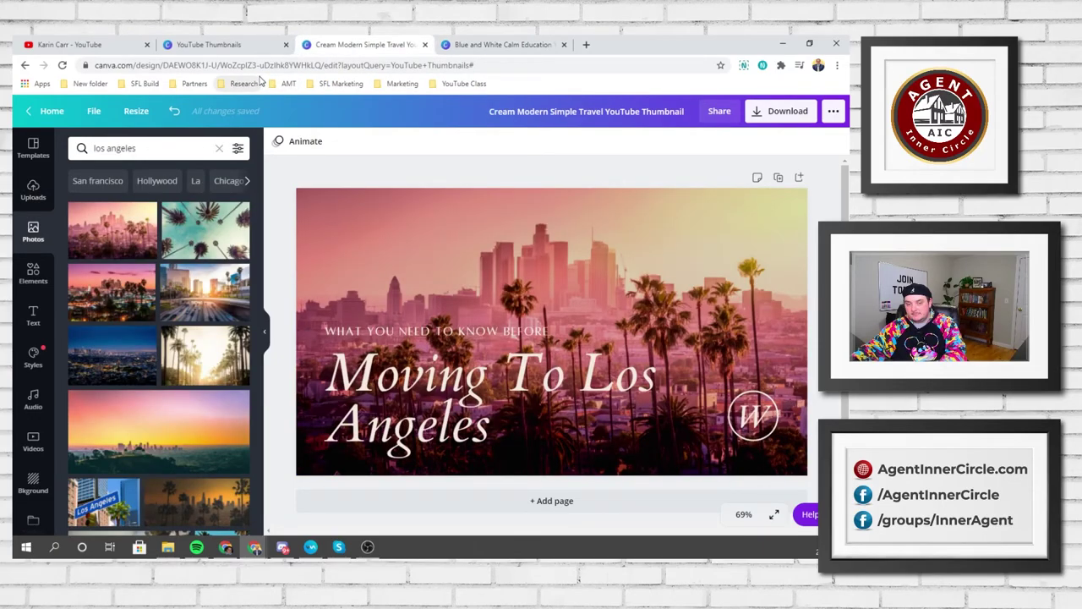
click(209, 40)
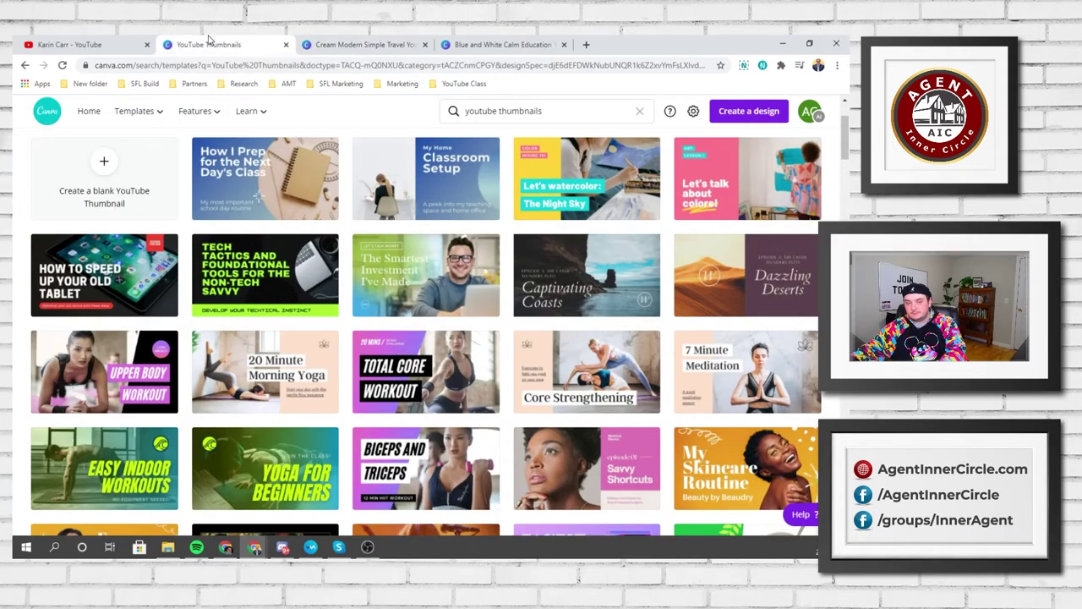
click(365, 40)
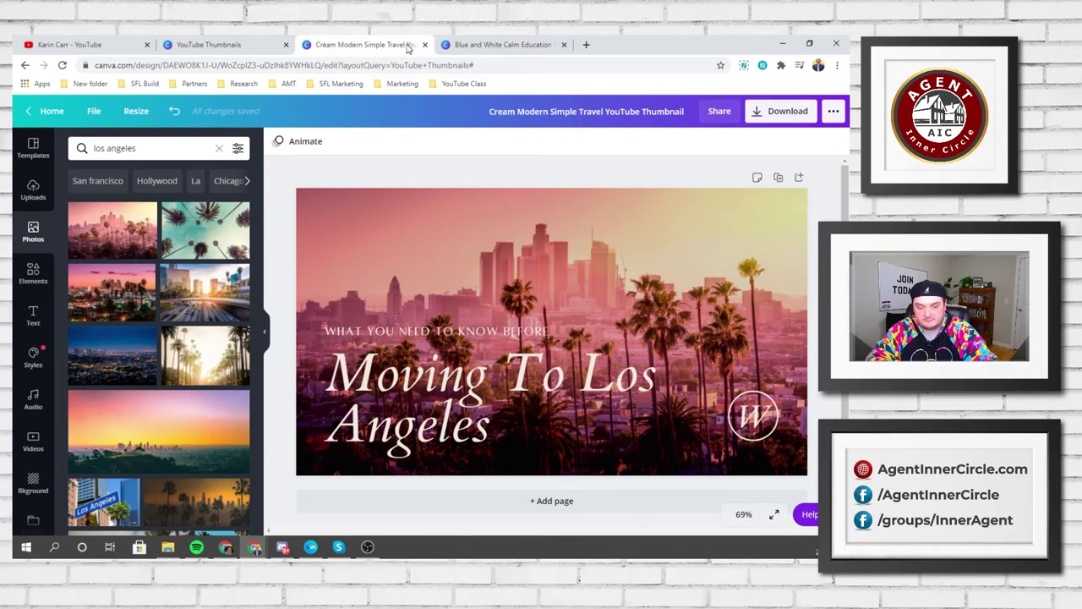
Replace the background with the night-time Los Angeles skyline photo.
drag(112, 309, 459, 191)
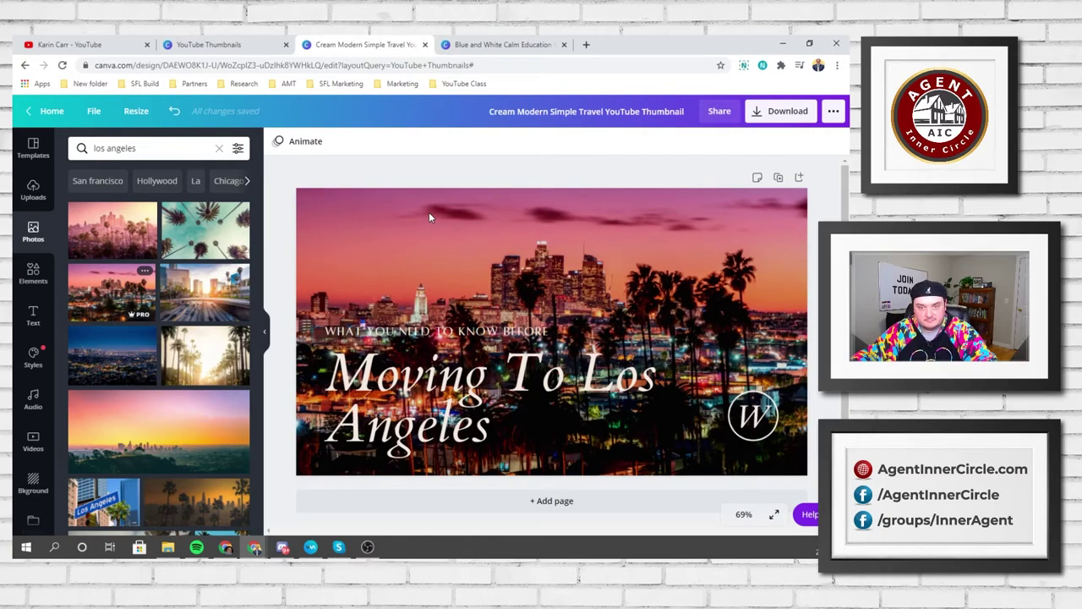
click(585, 45)
Load pixlr.com's Remove BG page and begin choosing an image to upload.
text(pixlr.)
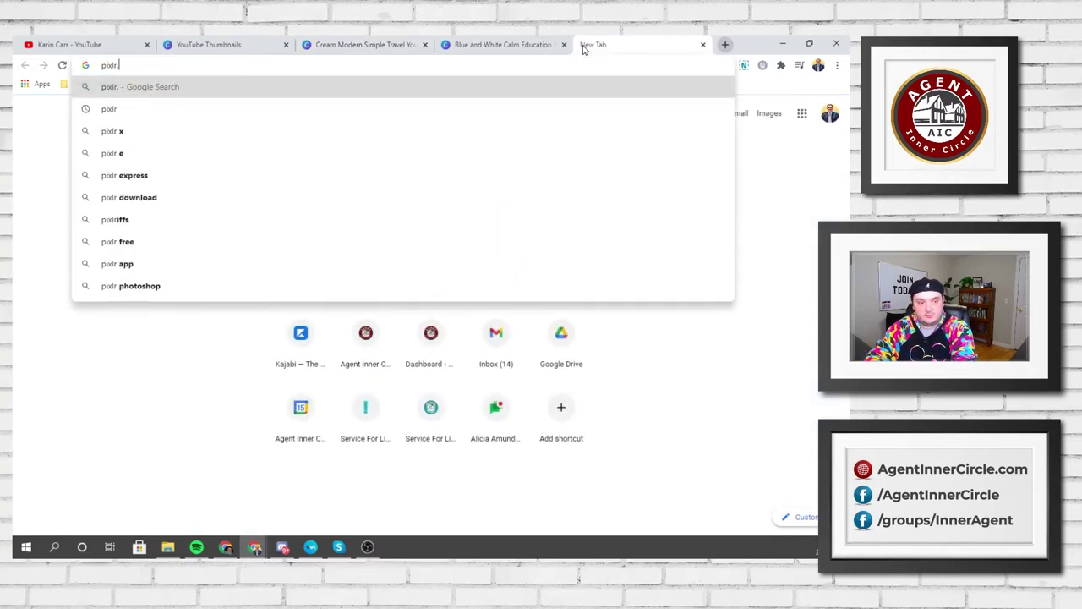
text(com)
key(Return)
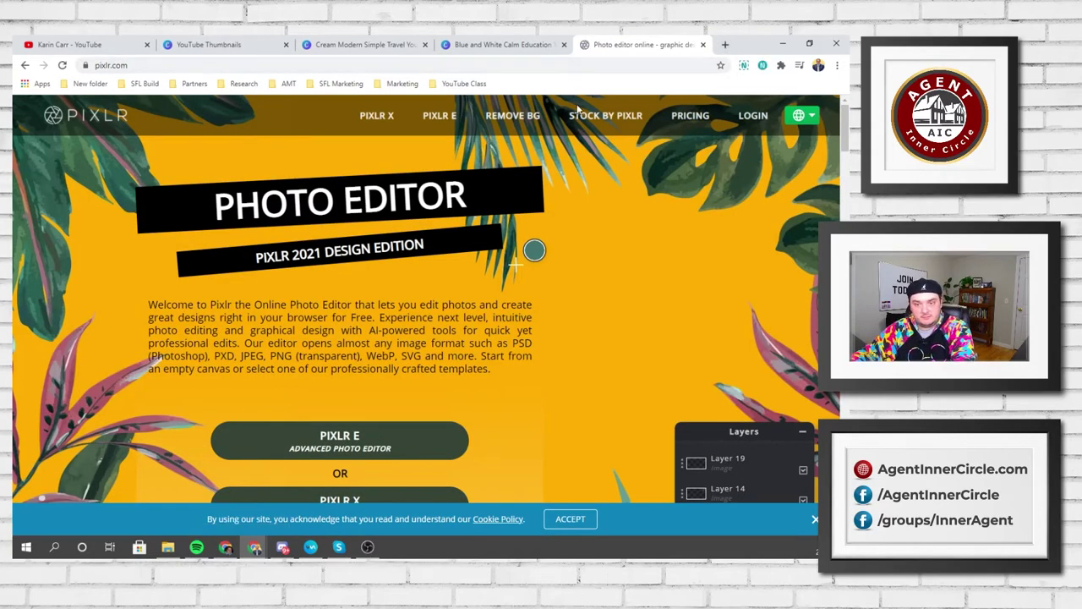
click(526, 115)
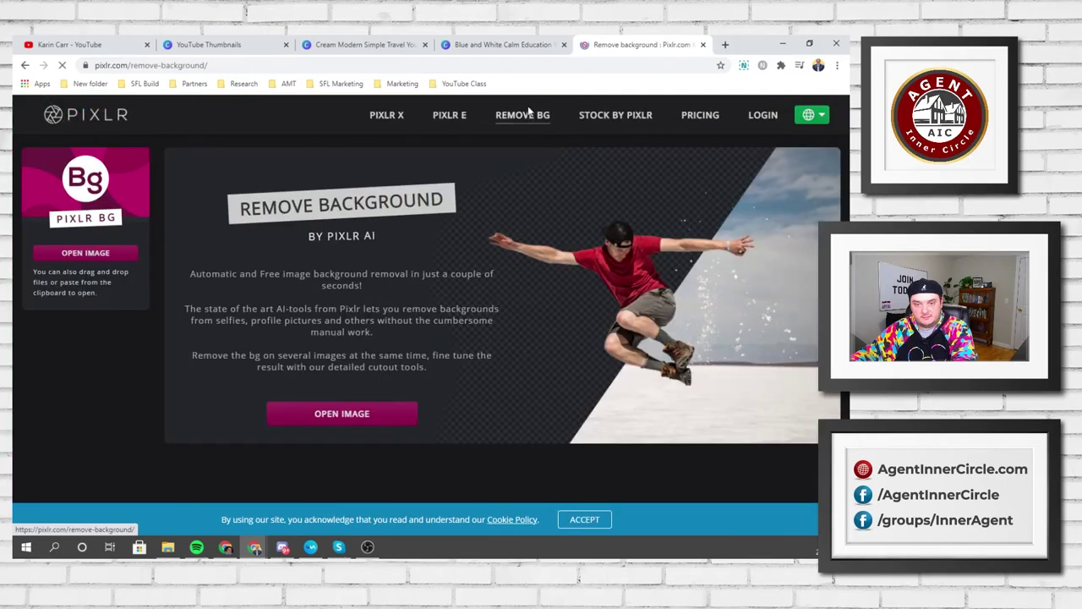
click(524, 42)
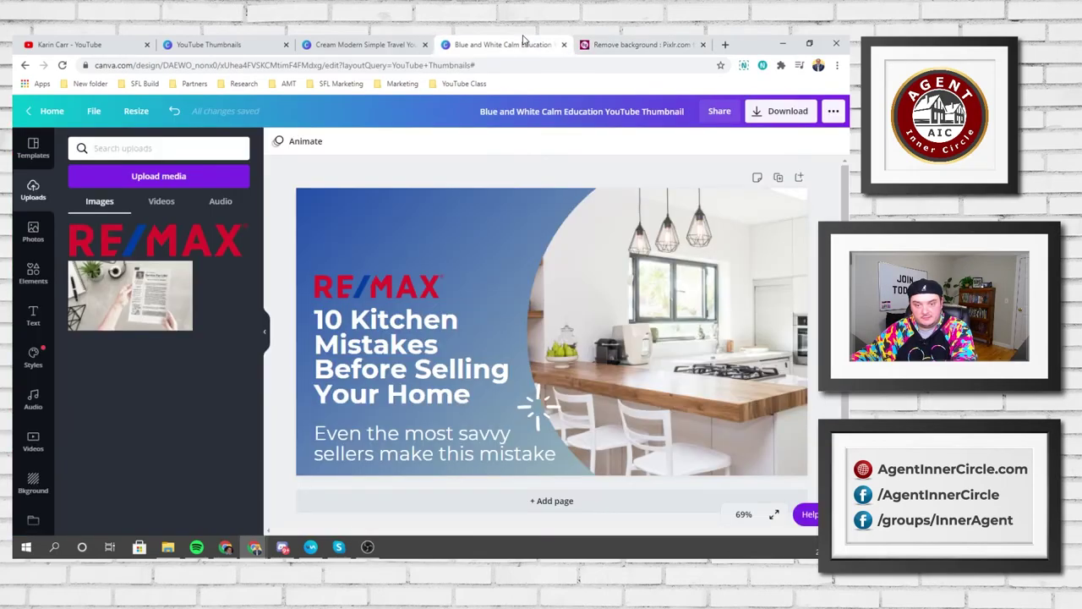
click(379, 45)
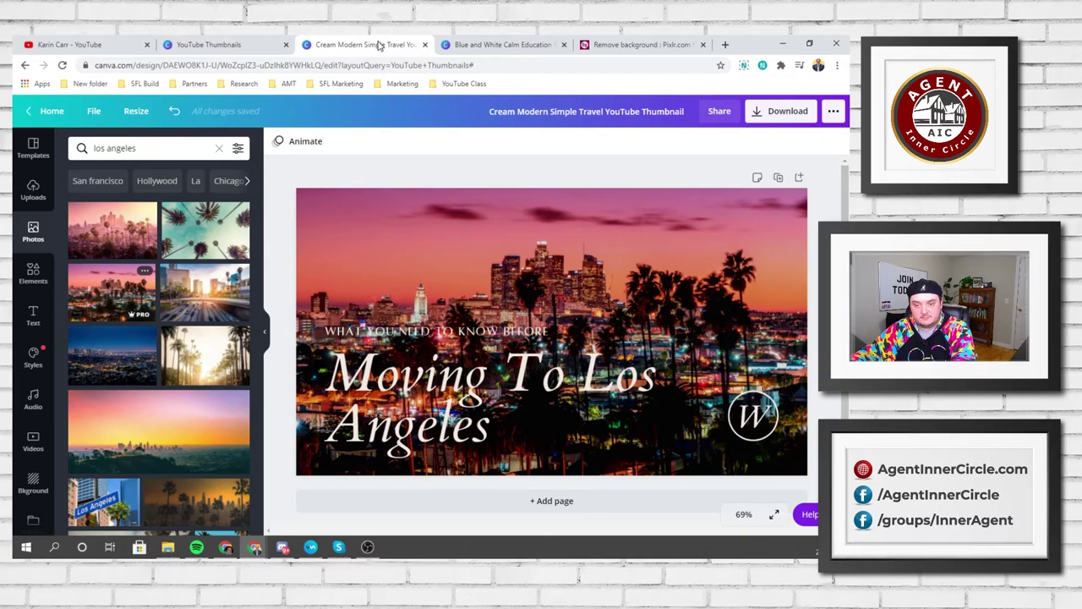
click(748, 431)
click(613, 43)
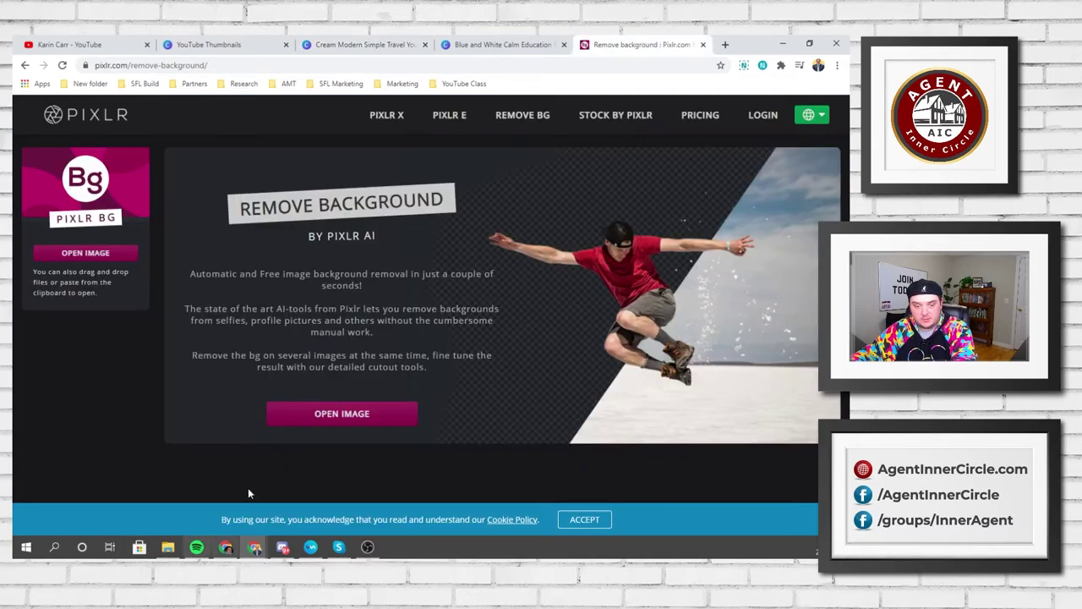
click(448, 248)
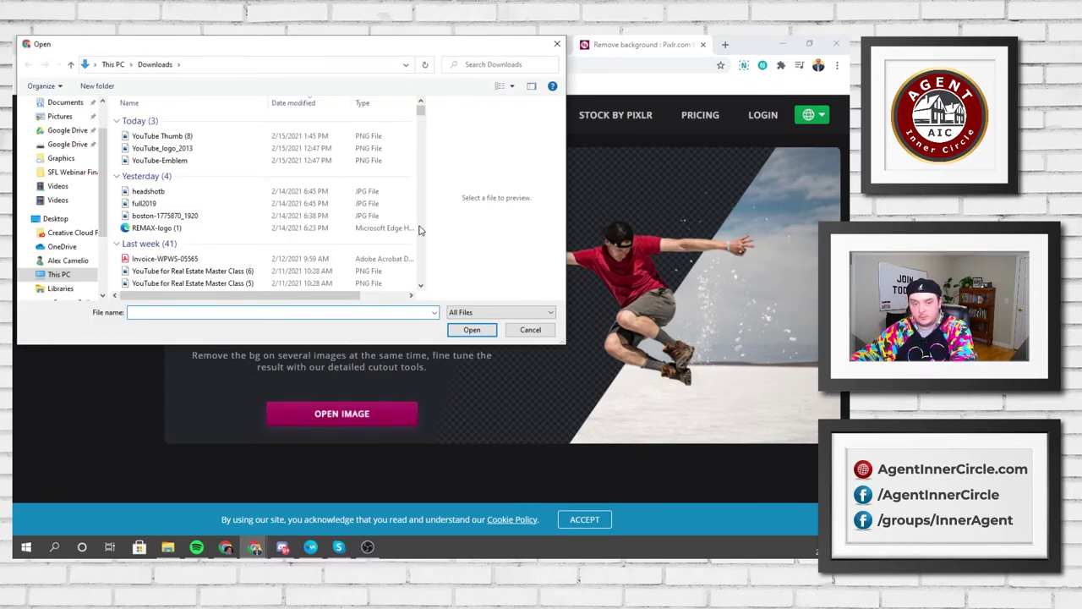
Load the headshot photo from Google Drive > Graphics into Pixlr's background remover.
scroll(97, 163, up, 2)
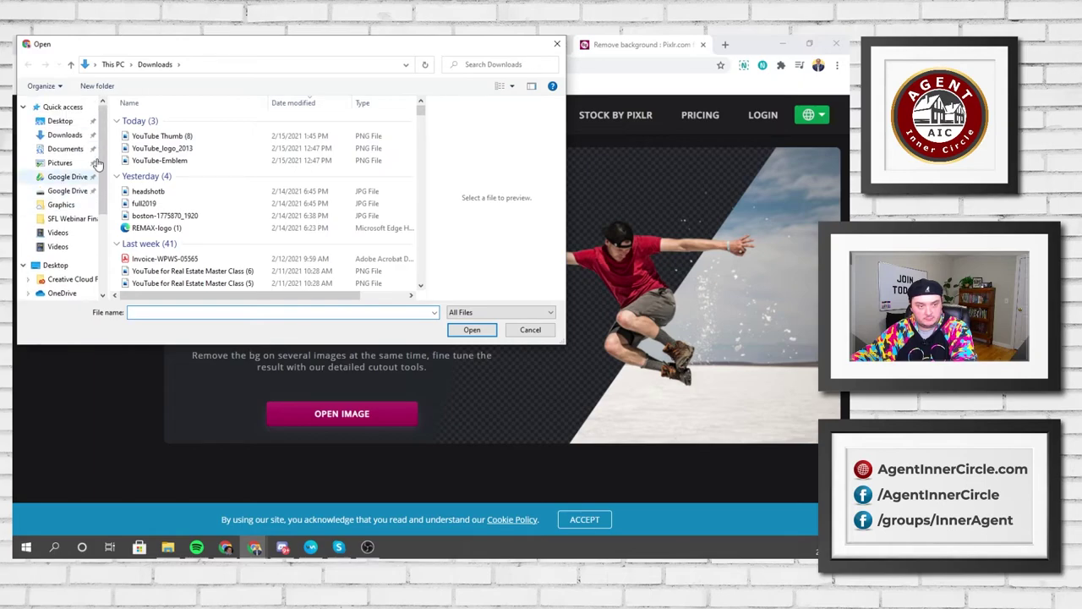
click(63, 176)
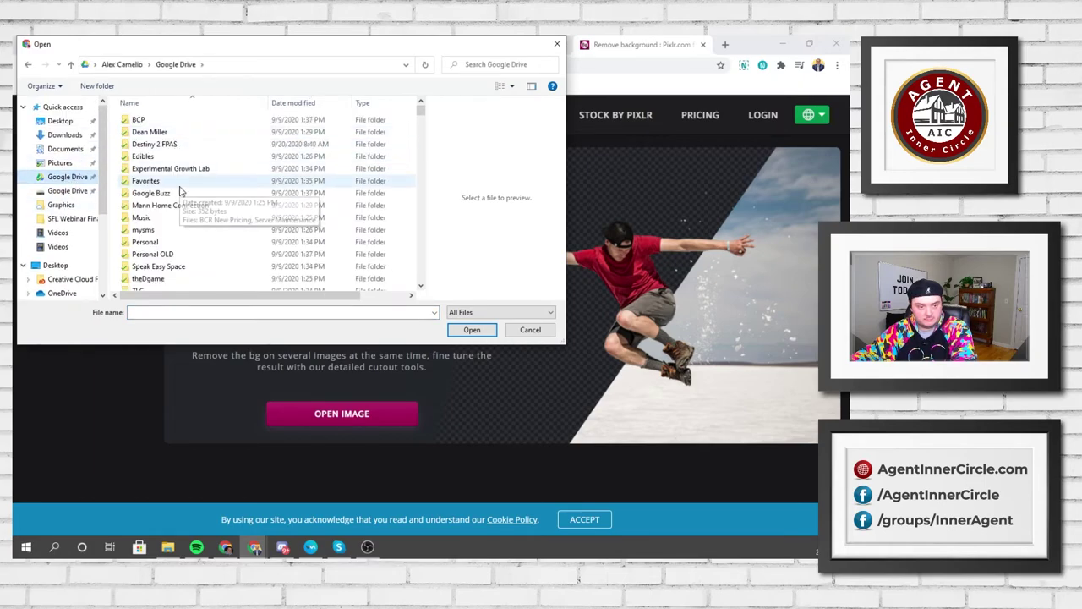
click(62, 204)
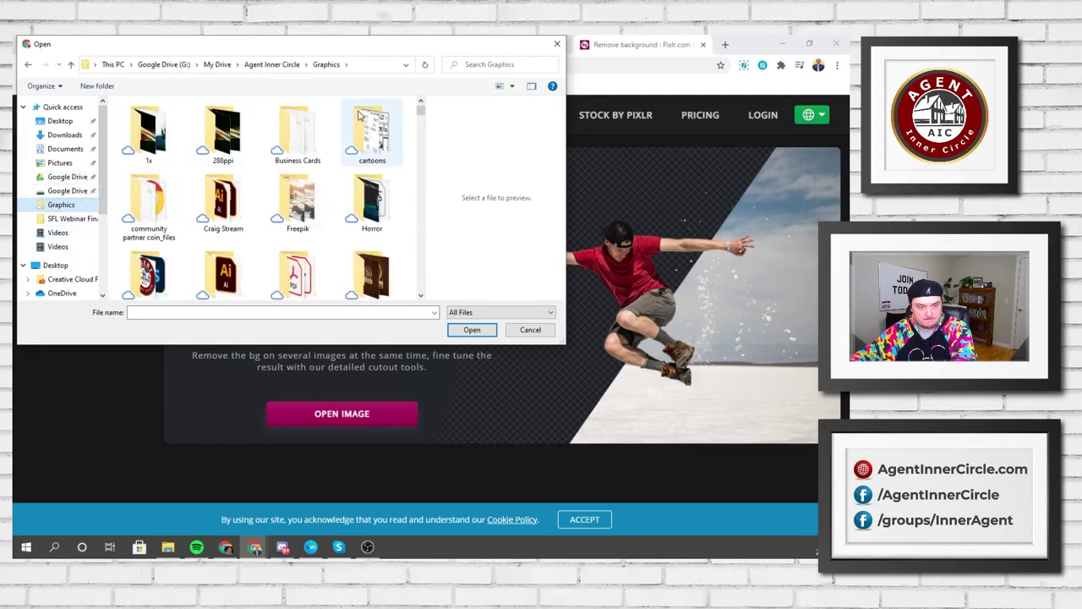
scroll(279, 195, down, 10)
scroll(362, 169, down, 10)
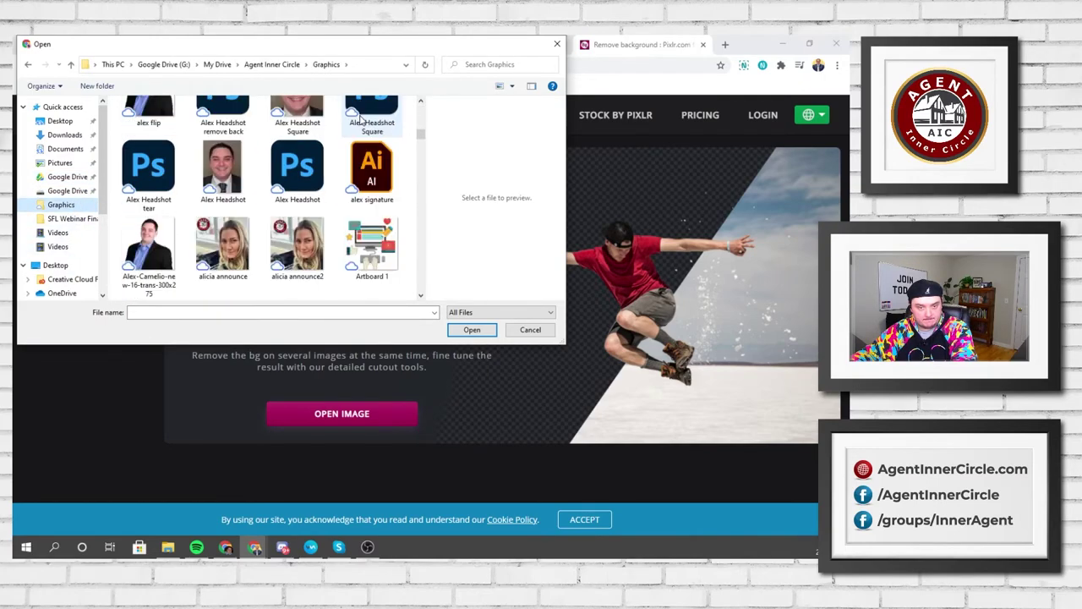
click(241, 190)
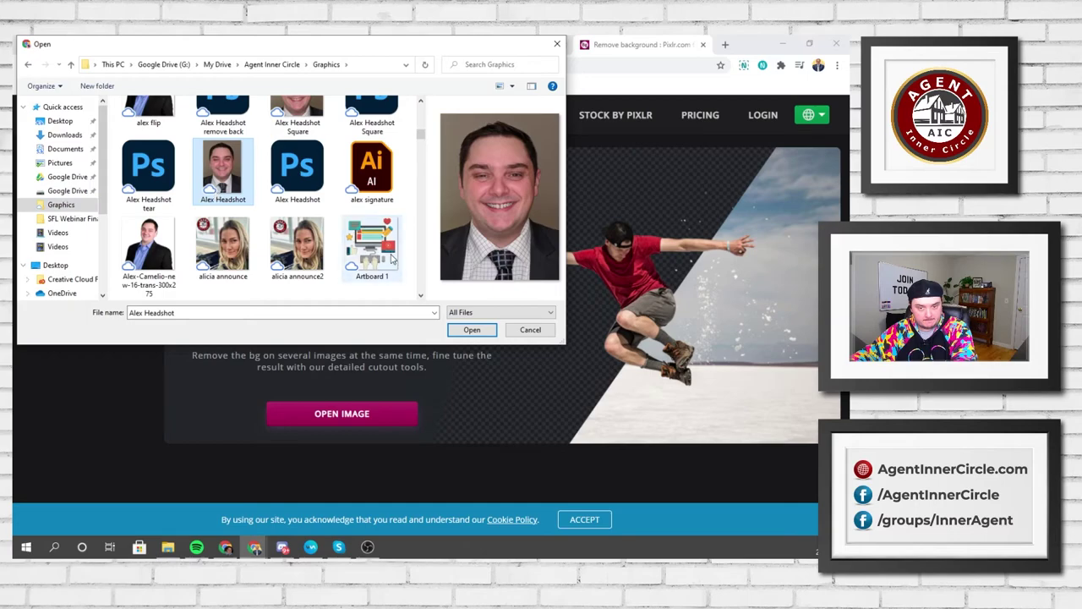
scroll(287, 204, up, 1)
scroll(315, 207, down, 2)
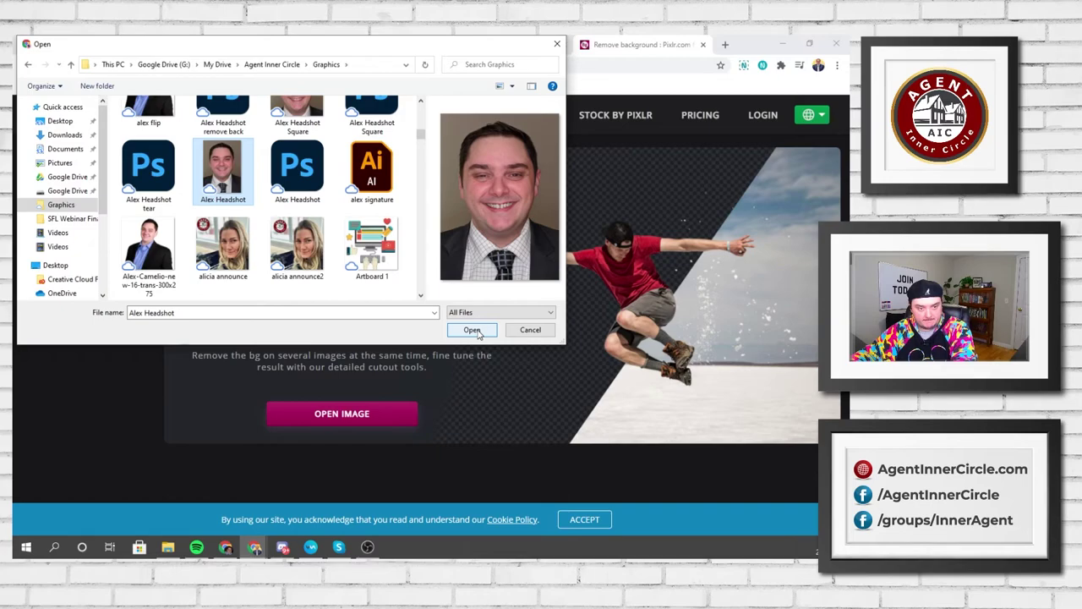
click(148, 249)
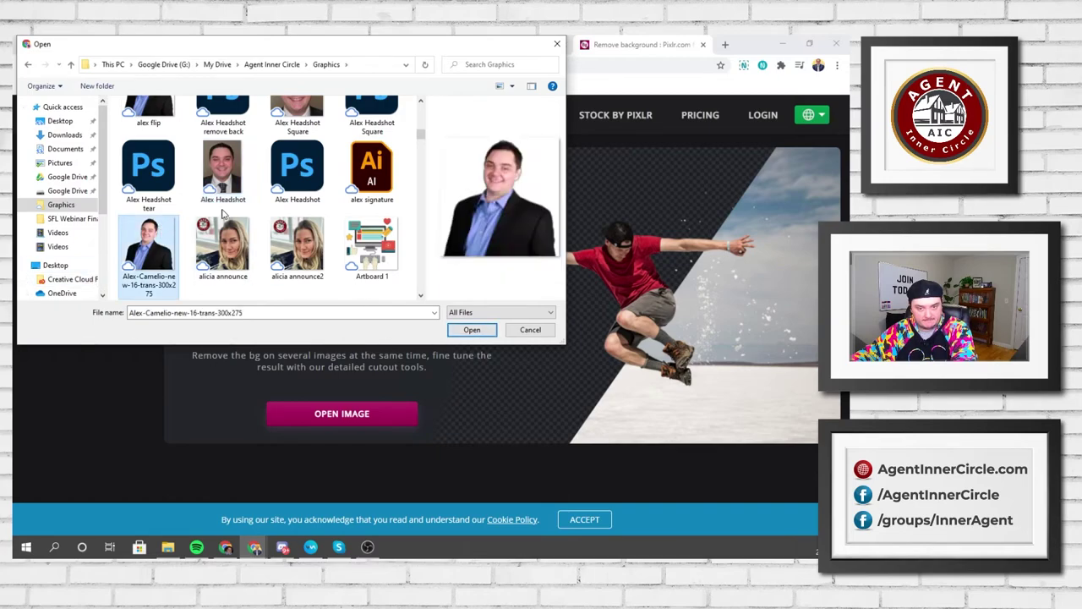
scroll(224, 214, up, 2)
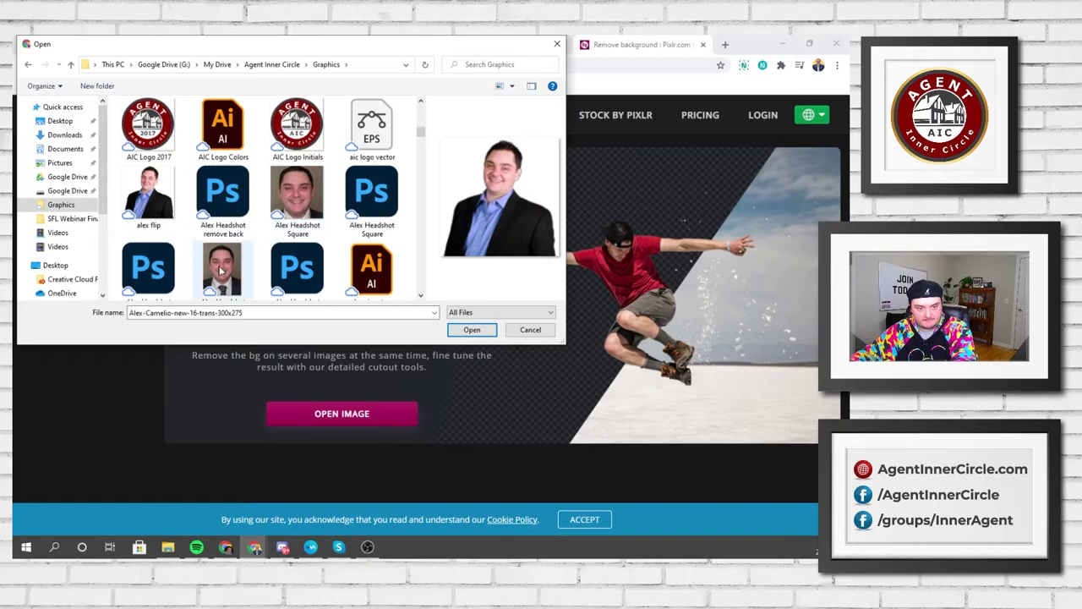
click(221, 267)
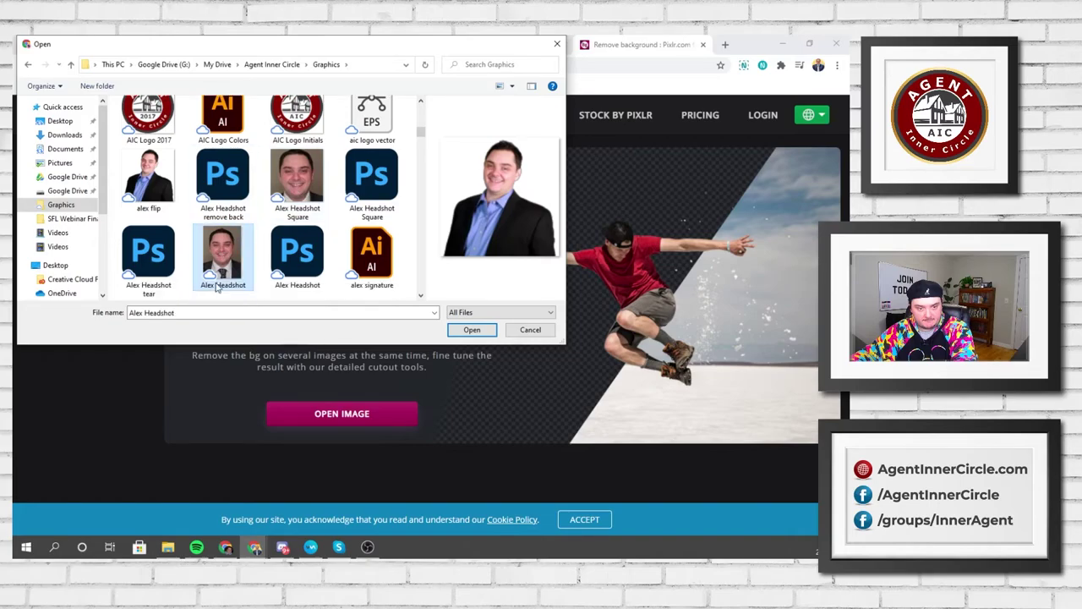
click(478, 331)
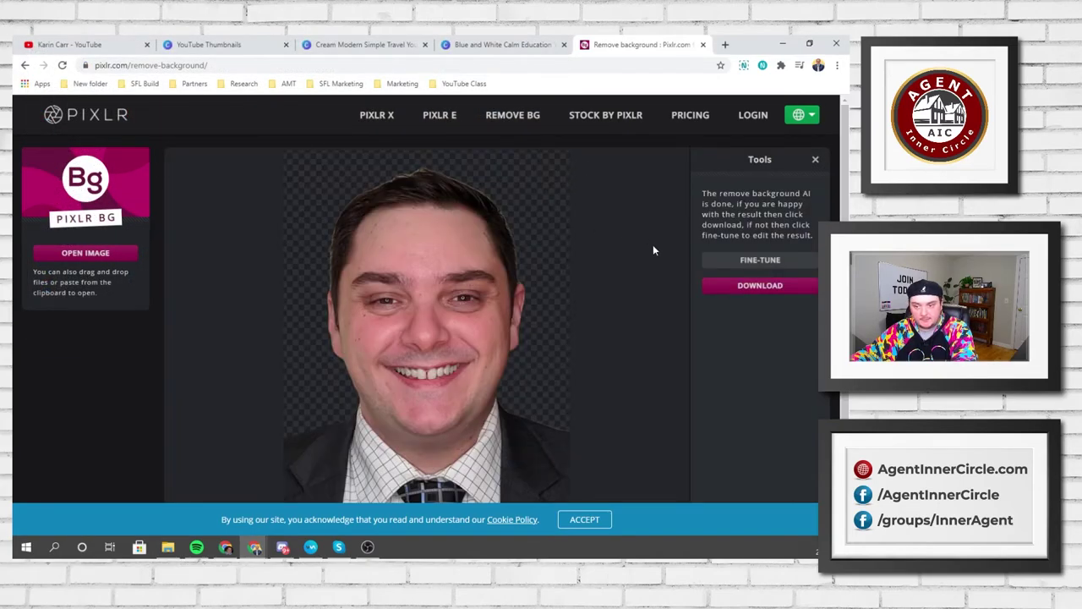
Download the background-free cutout as pixlr-bg-result (3).png.
click(739, 290)
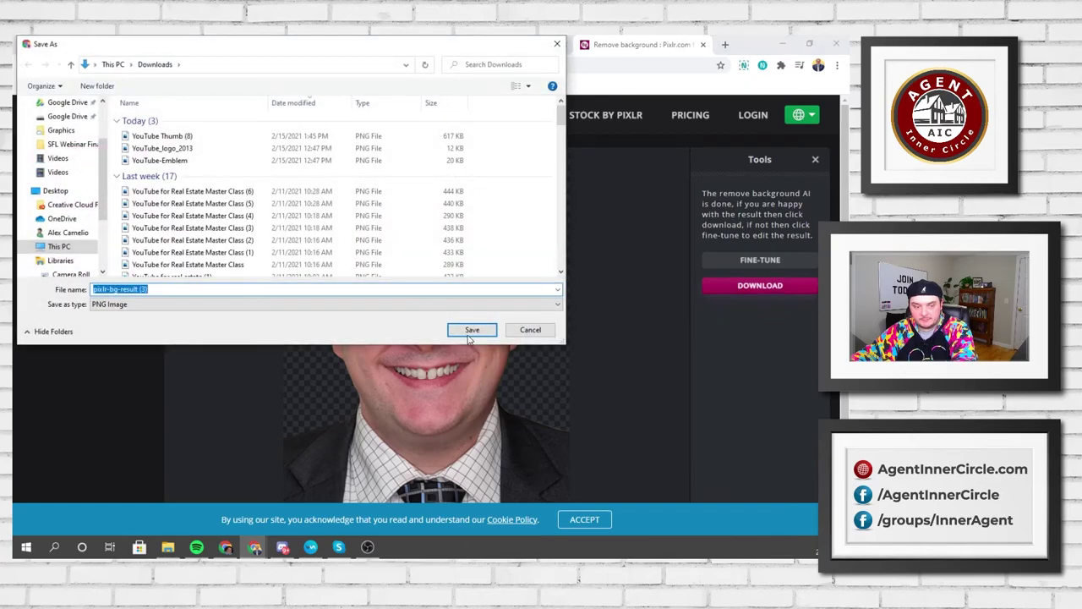
click(471, 331)
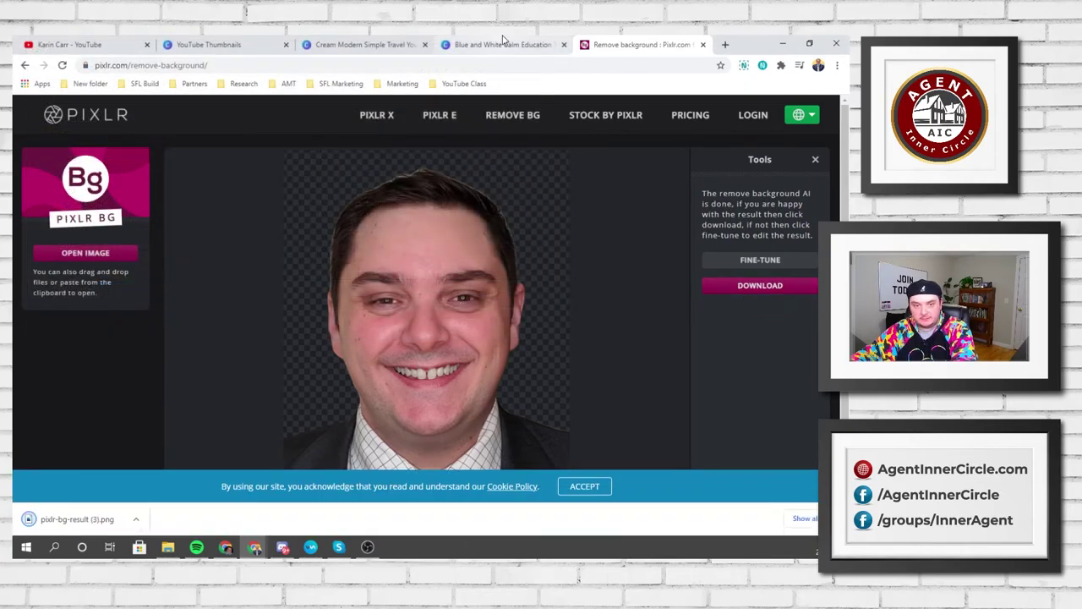
click(502, 42)
Drop the downloaded headshot cutout onto the Los Angeles thumbnail.
click(380, 49)
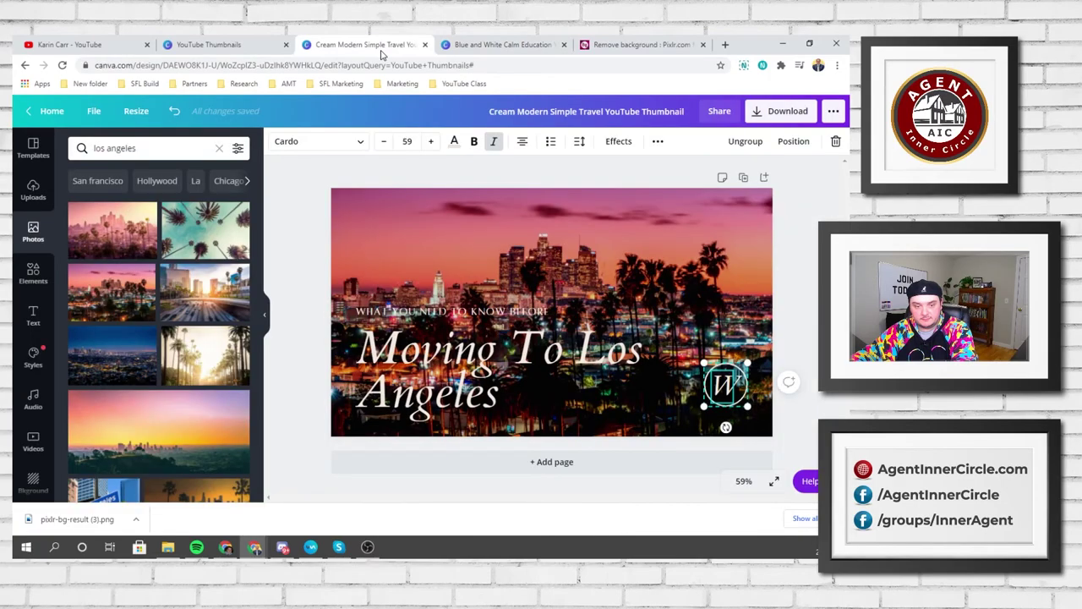
drag(76, 518, 638, 253)
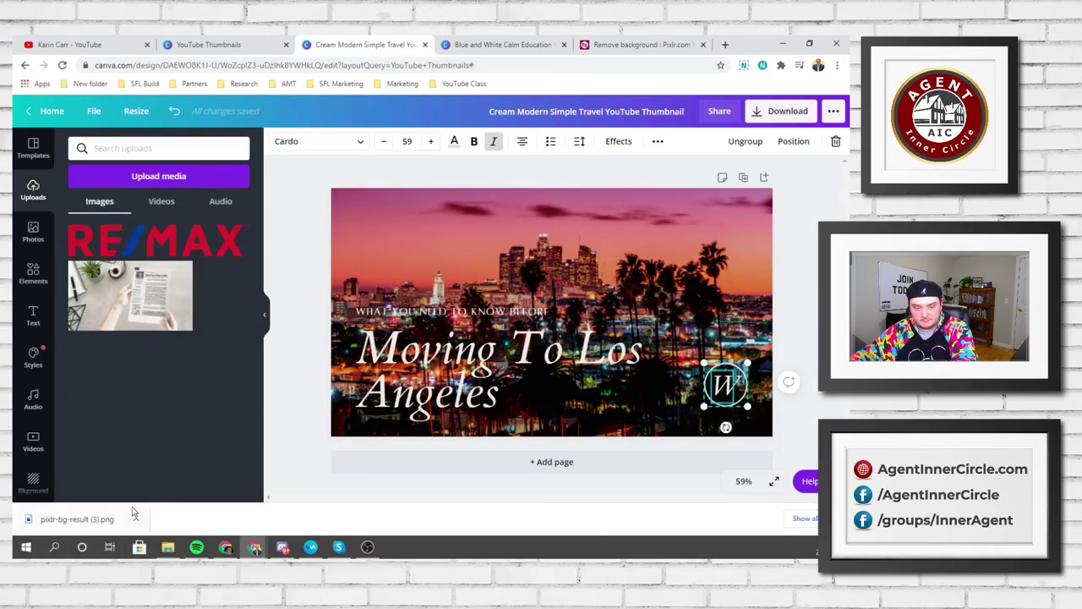
click(741, 387)
key(ctrl+z)
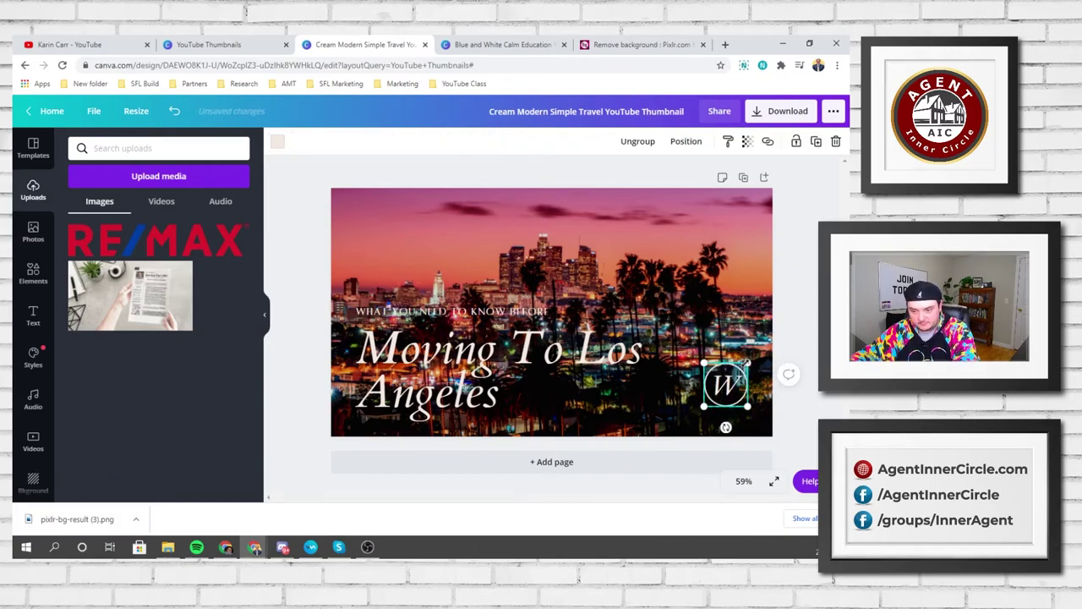
drag(100, 534, 521, 239)
Move the headshot to the right edge and enlarge it from the top-left corner.
drag(570, 279, 724, 311)
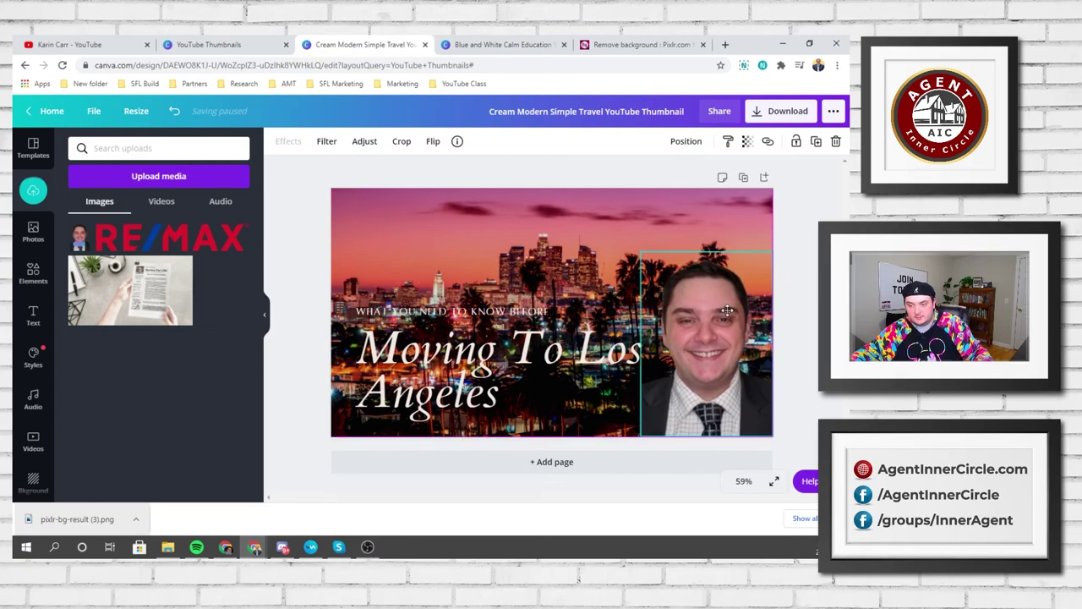
click(804, 265)
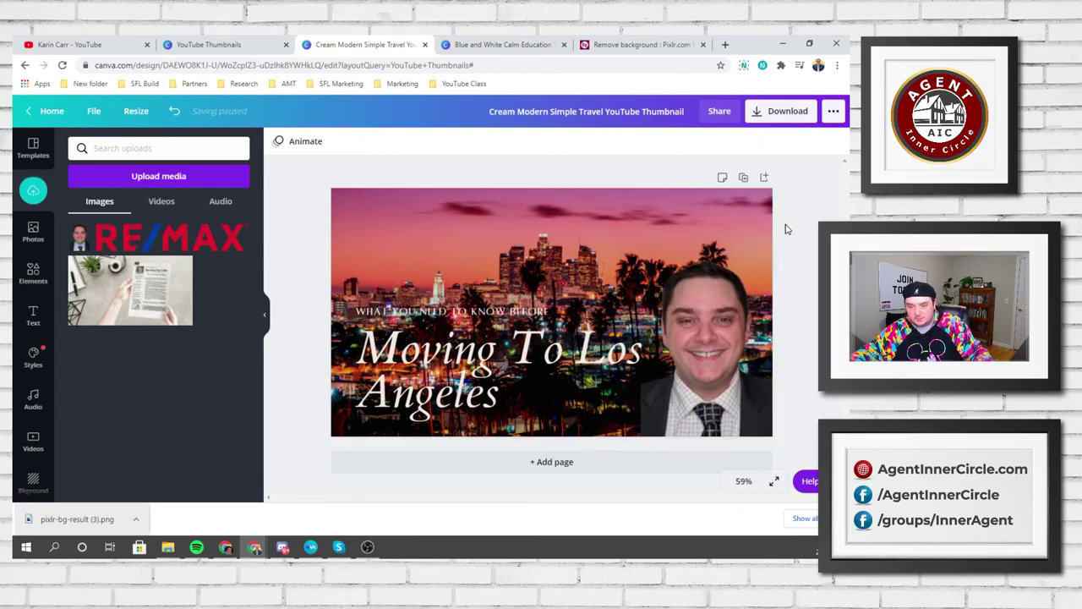
click(666, 313)
drag(641, 253, 616, 215)
click(804, 193)
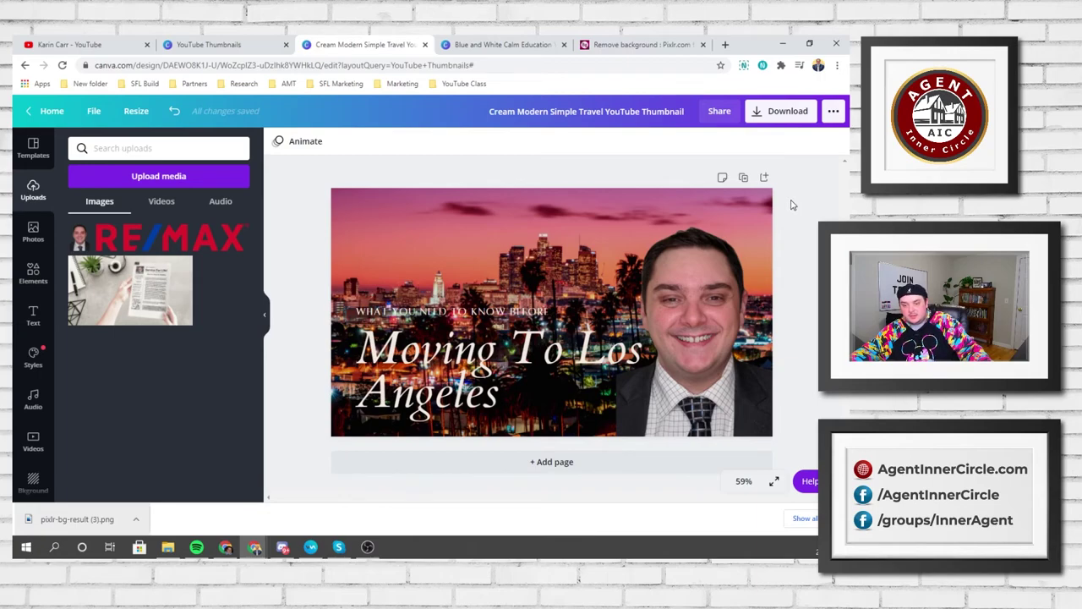
Narrow the title box so it wraps as 'Moving To' over 'Los Angeles'.
click(594, 360)
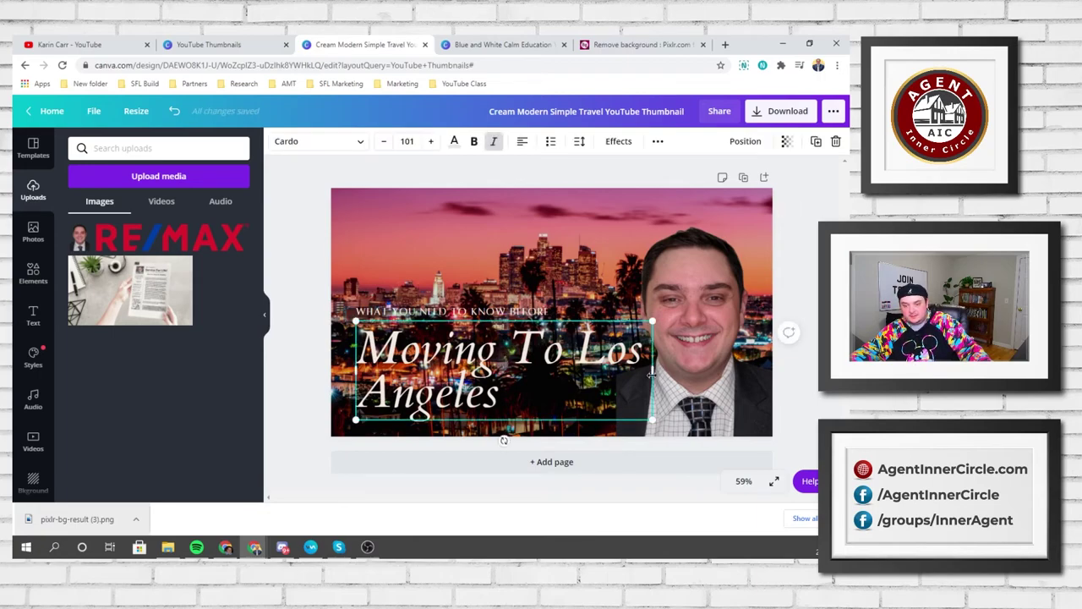
drag(652, 374, 637, 370)
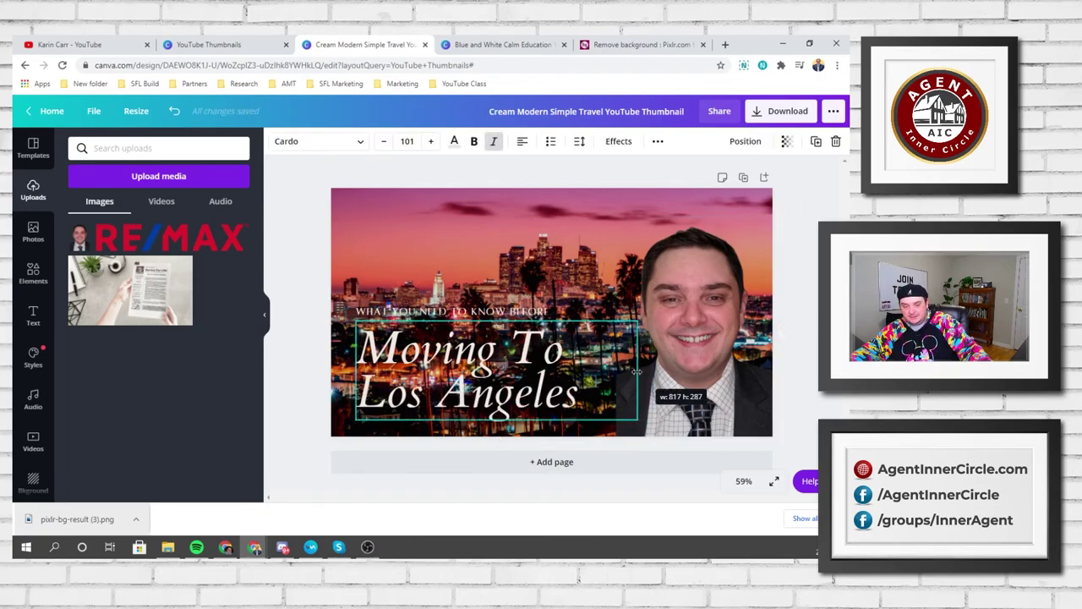
click(799, 256)
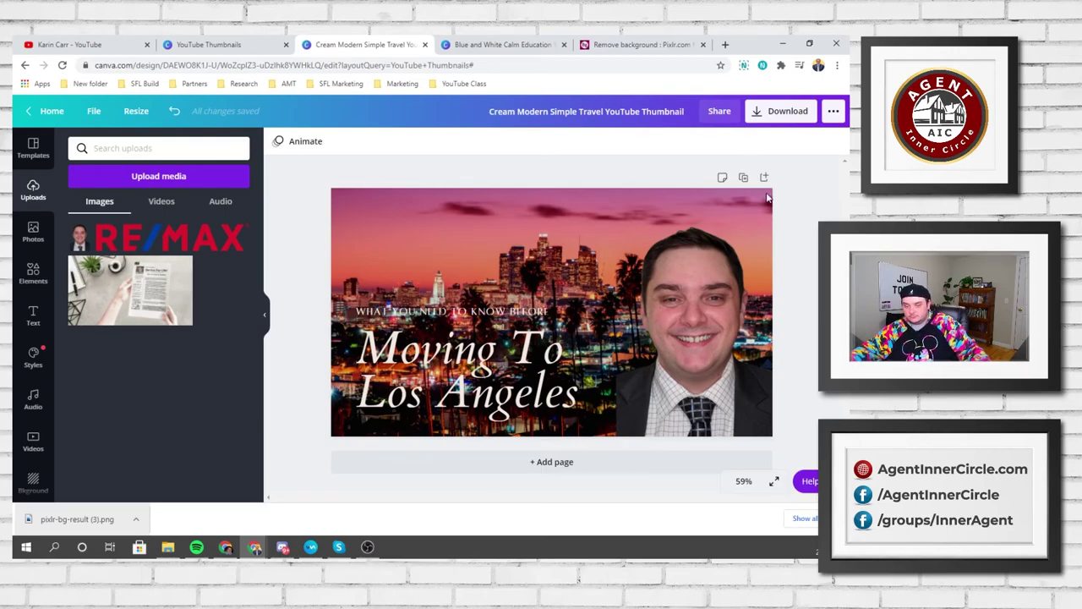
Set the title's font size to 102 so it sits clear of the headshot.
click(528, 344)
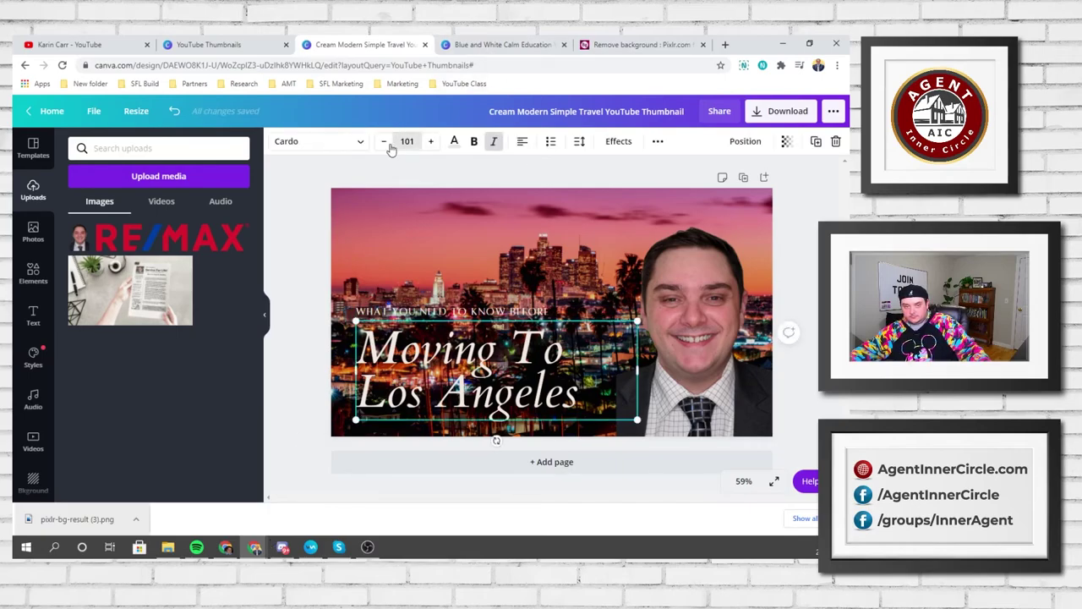
click(431, 141)
click(431, 141)
click(431, 141)
click(431, 142)
click(431, 142)
click(431, 142)
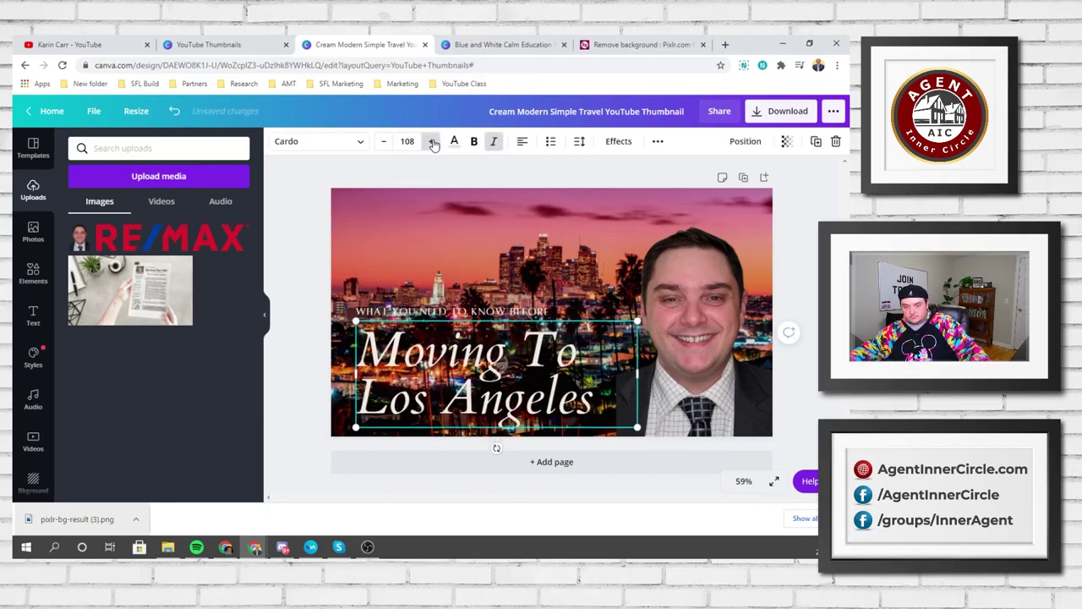
click(431, 141)
click(432, 142)
click(384, 141)
click(383, 141)
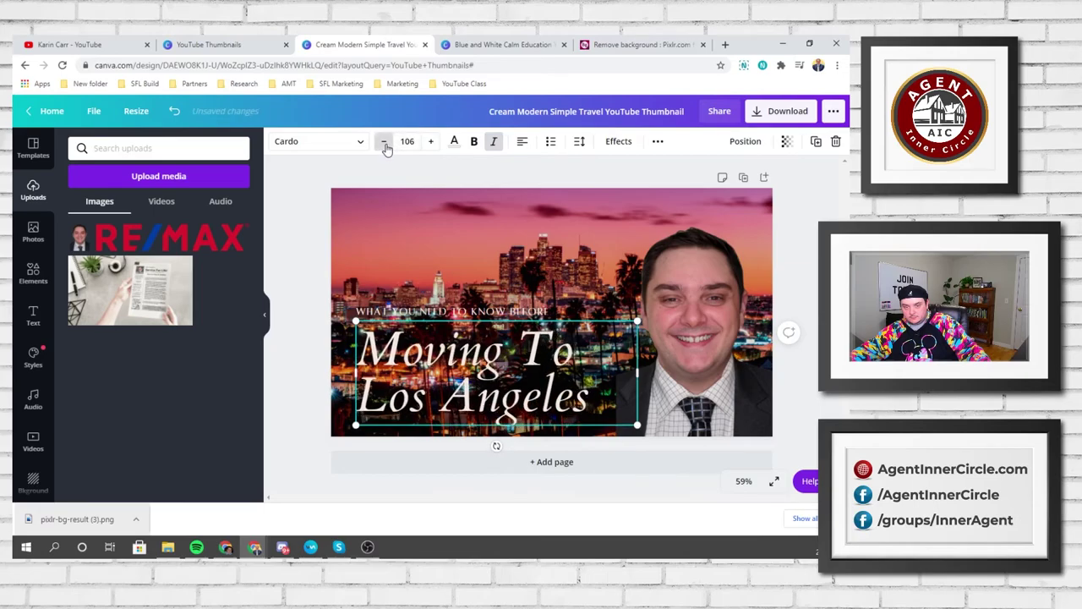
click(384, 141)
click(383, 141)
click(384, 141)
click(384, 141)
click(383, 141)
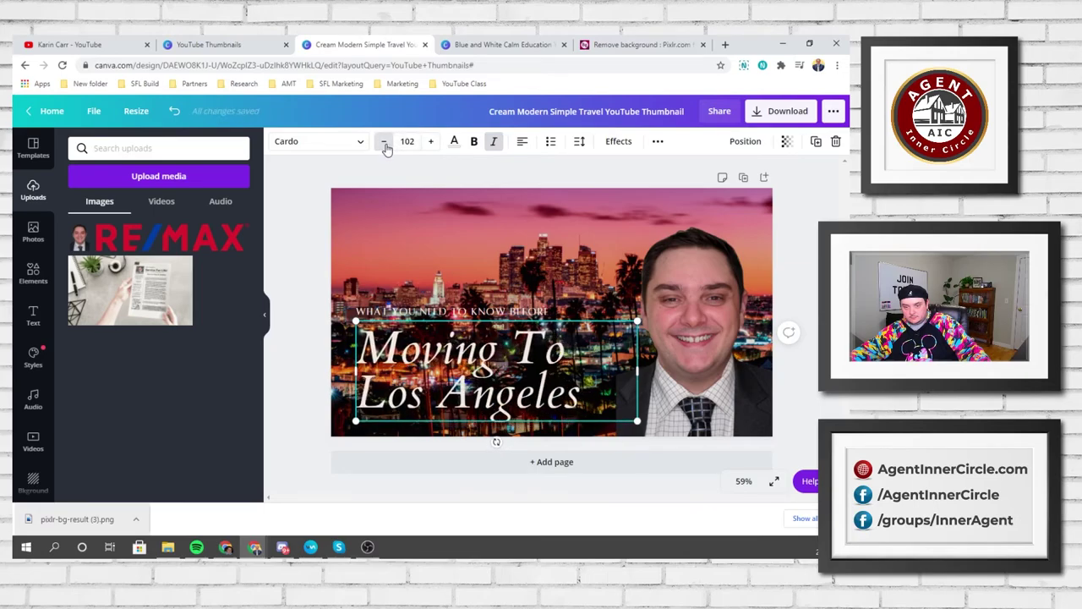
click(802, 211)
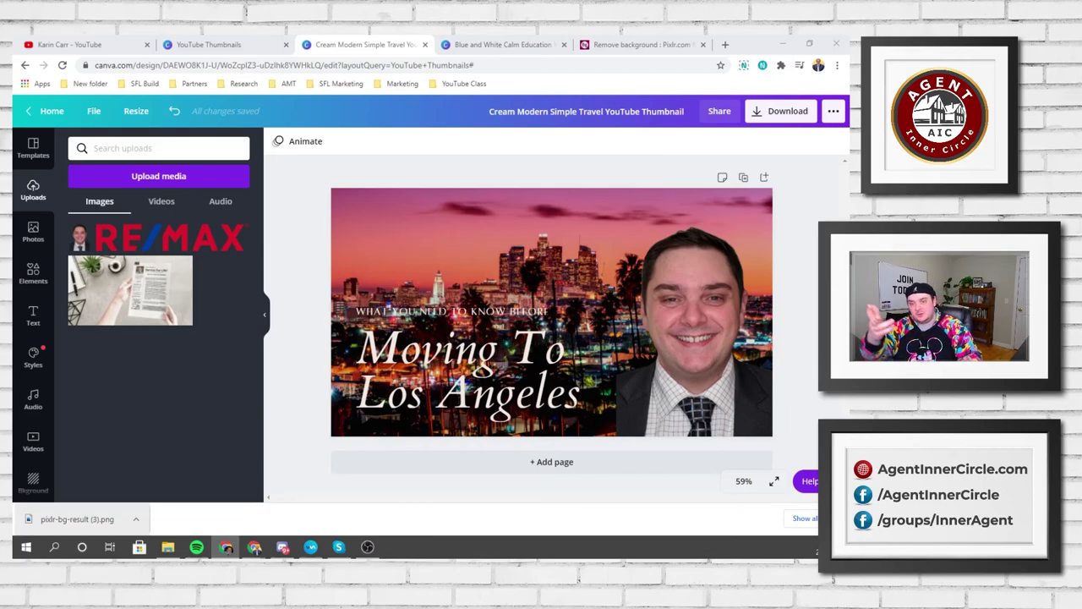
Close the Pixlr background-remover tab and return to the Cream Modern Simple Travel design.
click(641, 44)
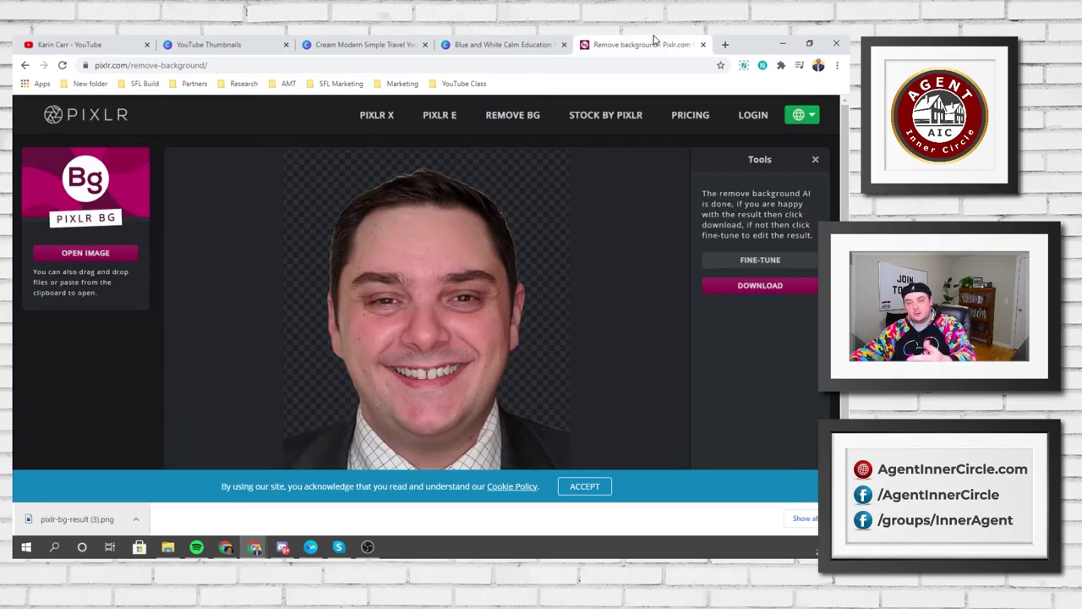
click(703, 44)
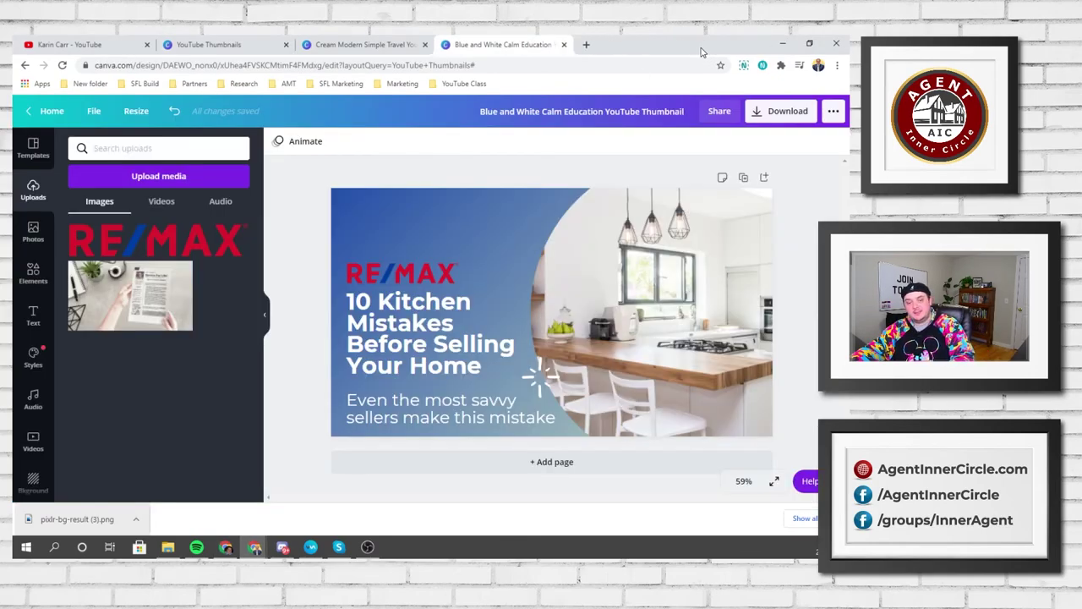
click(414, 46)
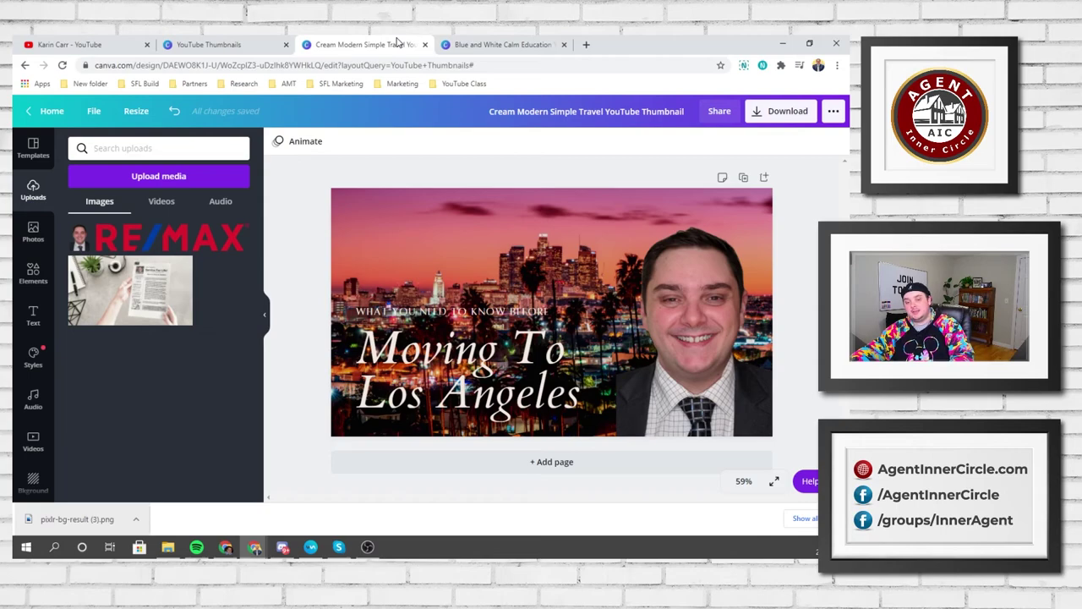